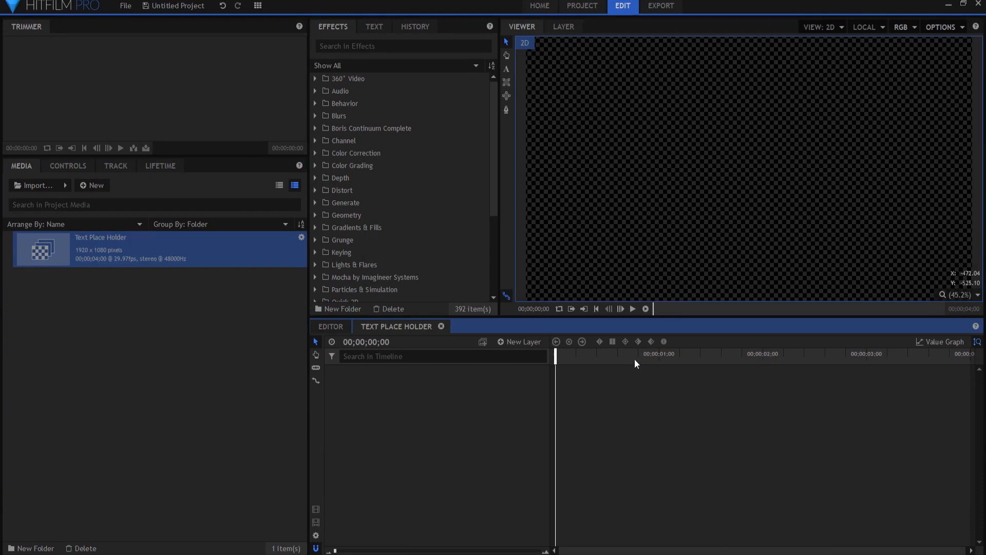
# Add a text layer sized 1920 by 840 to the Text Place Holder composite shot
pyautogui.click(507, 342)
pyautogui.click(519, 375)
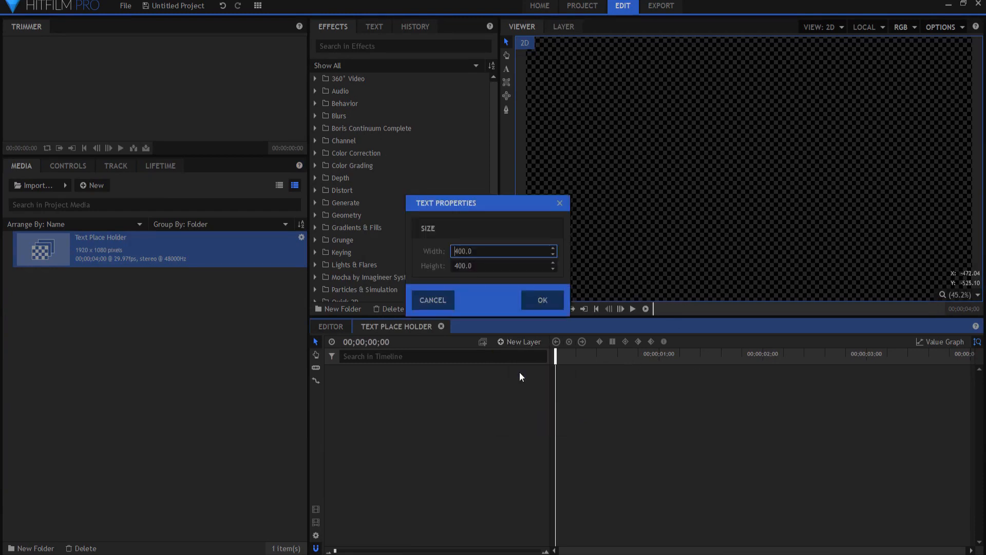
pyautogui.moveTo(498, 251); pyautogui.dragTo(417, 245)
pyautogui.write('1920')
pyautogui.press('Tab')
pyautogui.write('840')
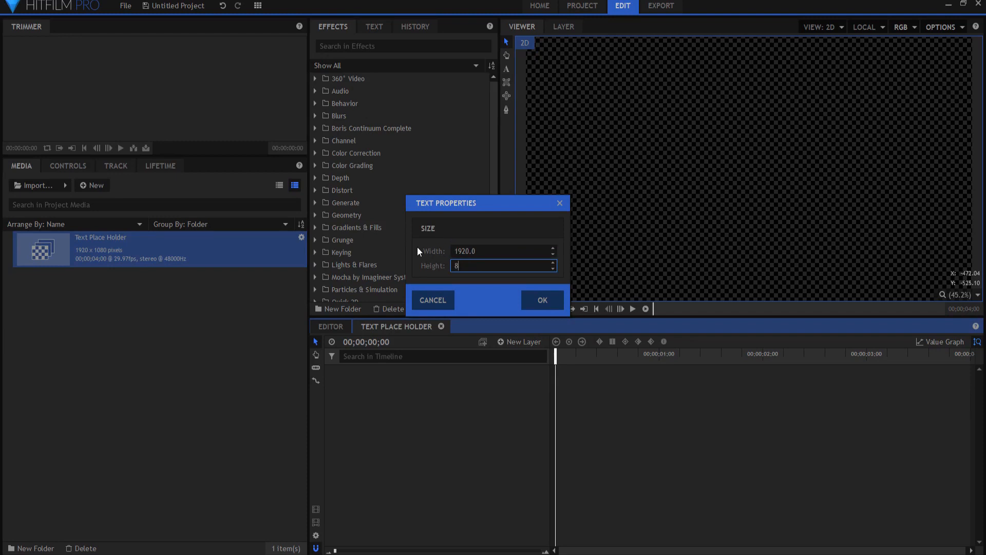
pyautogui.press('Return')
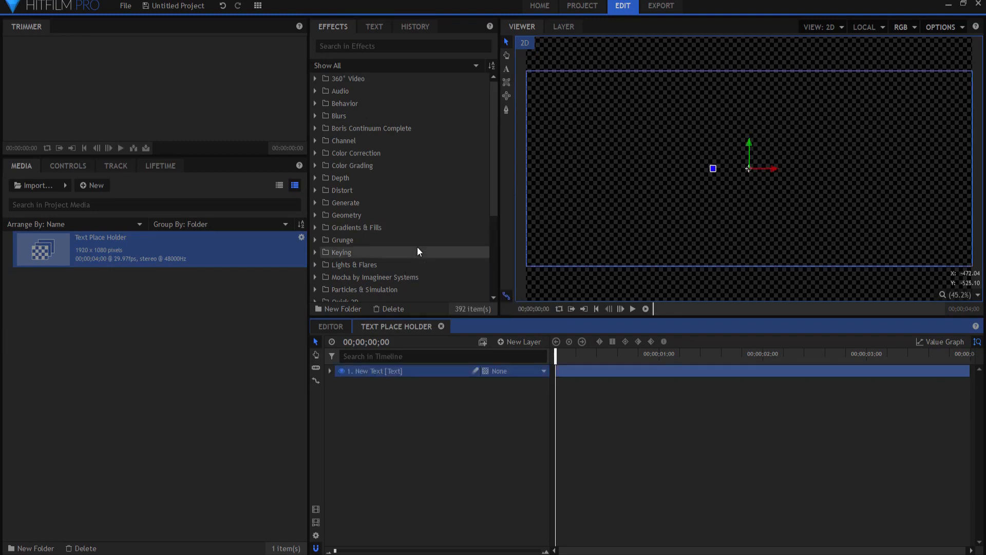
# Enter the text TOMB RAIDER in the new text layer and centre-align it
pyautogui.click(506, 69)
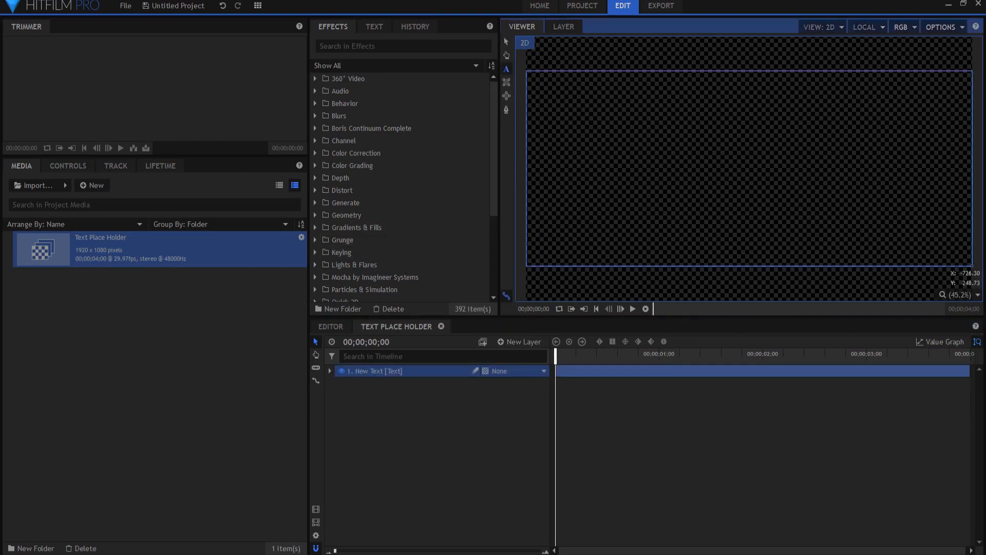
pyautogui.write('TOMB RAIDER')
pyautogui.moveTo(604, 79); pyautogui.dragTo(454, 78)
pyautogui.click(373, 27)
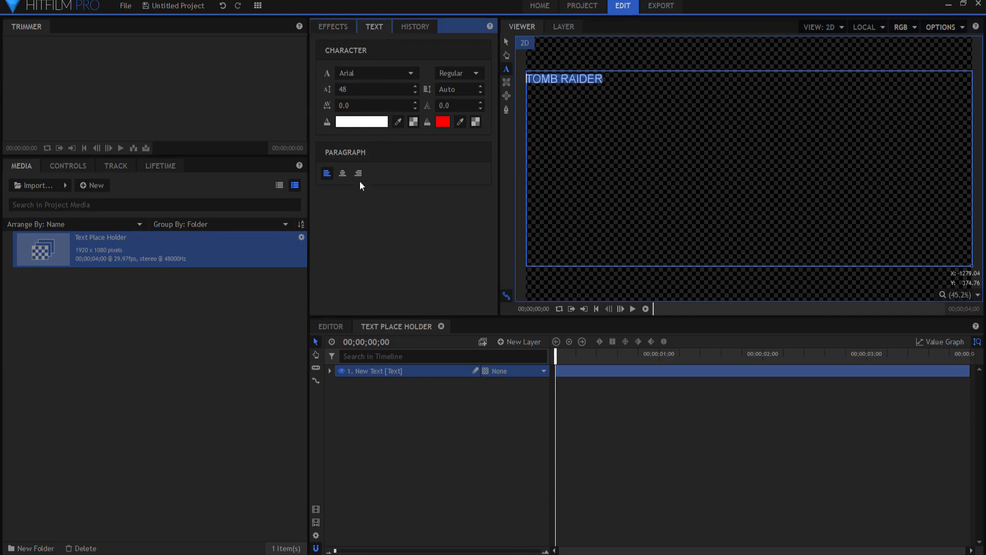
pyautogui.click(342, 173)
# Set the TOMB RAIDER text to the Broken Glass font at size 450
pyautogui.click(381, 73)
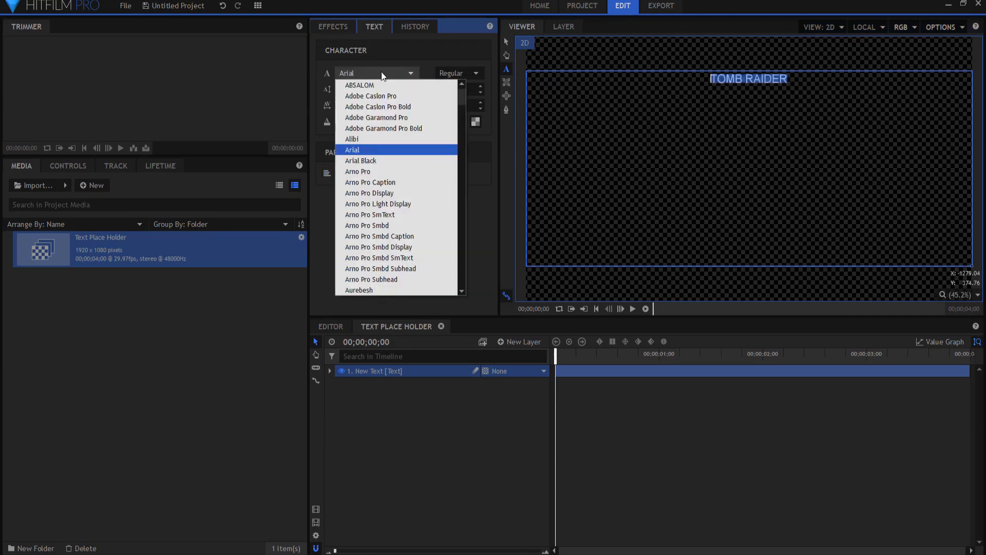
pyautogui.scroll(-5, 381, 156)
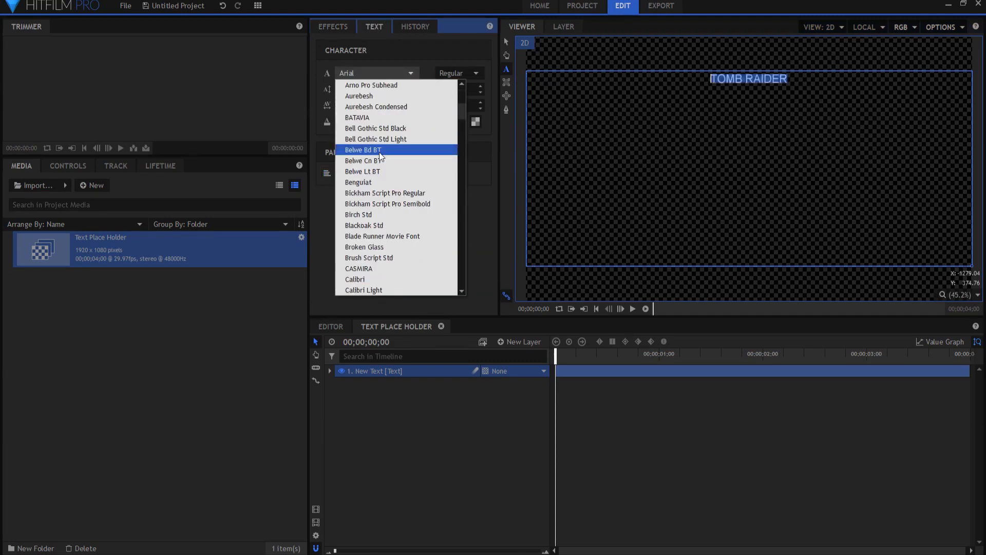
pyautogui.click(368, 247)
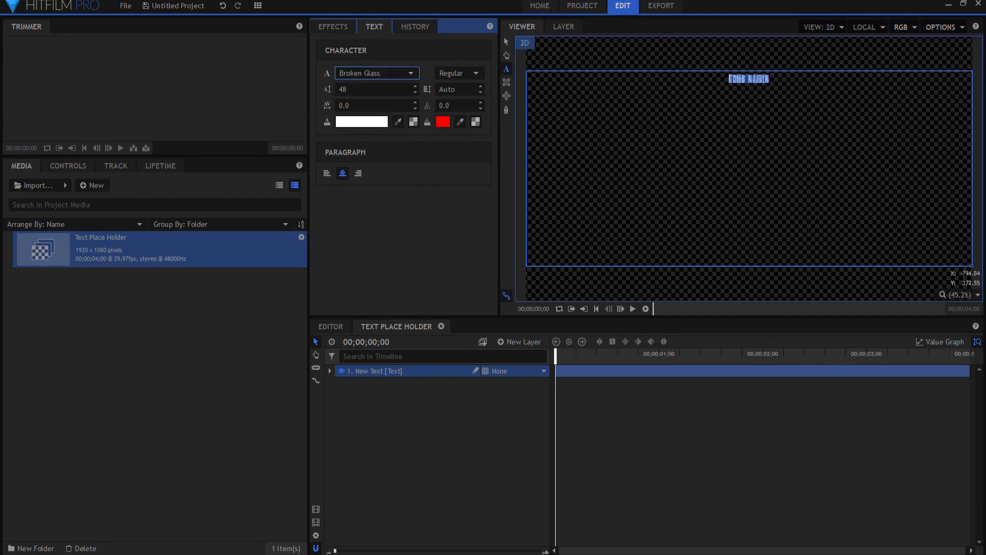
pyautogui.moveTo(344, 90); pyautogui.dragTo(554, 90)
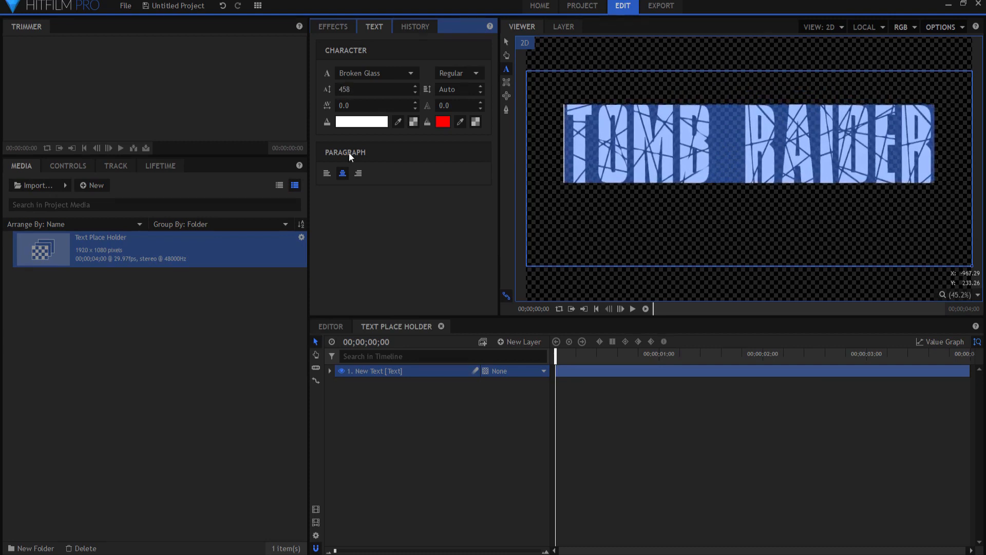
pyautogui.click(345, 89)
pyautogui.write('450')
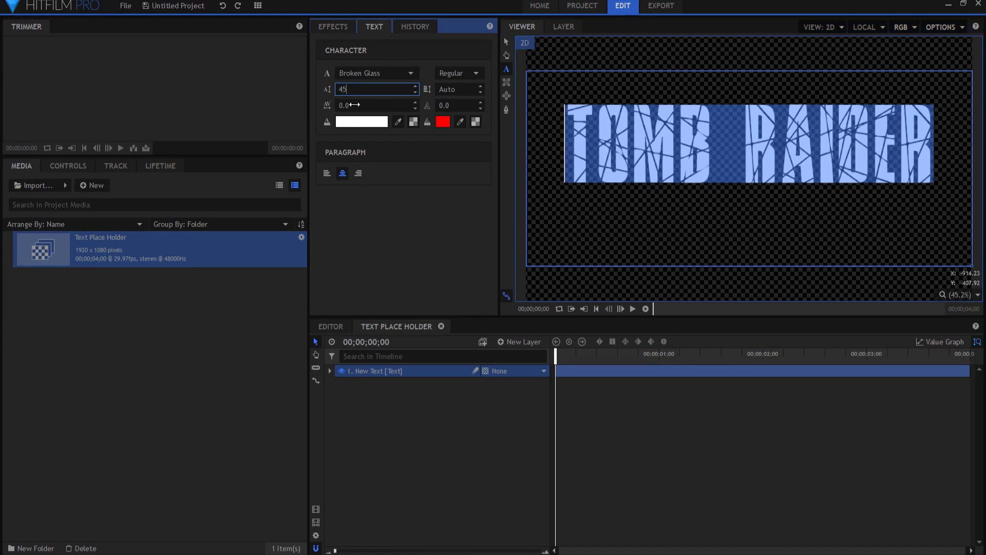
pyautogui.press('Return')
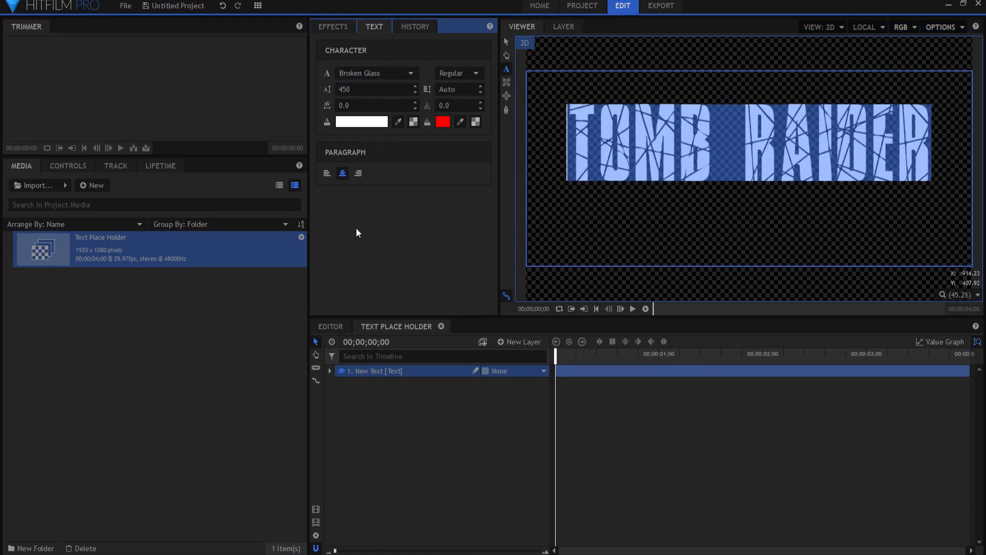
# Unlink the text layer's scale, set its vertical scale to 200%, and set its vertical anchor point to 103
pyautogui.click(328, 370)
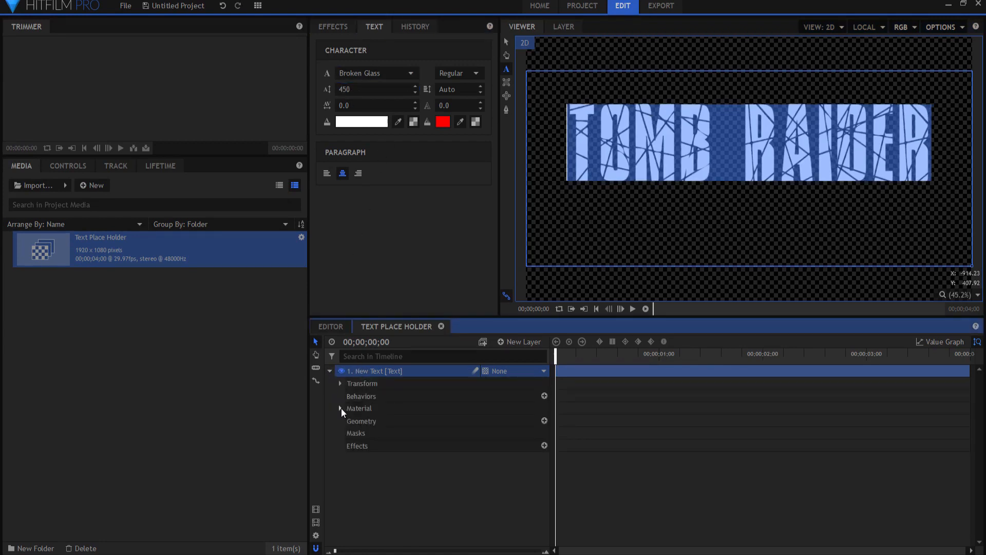
pyautogui.click(339, 384)
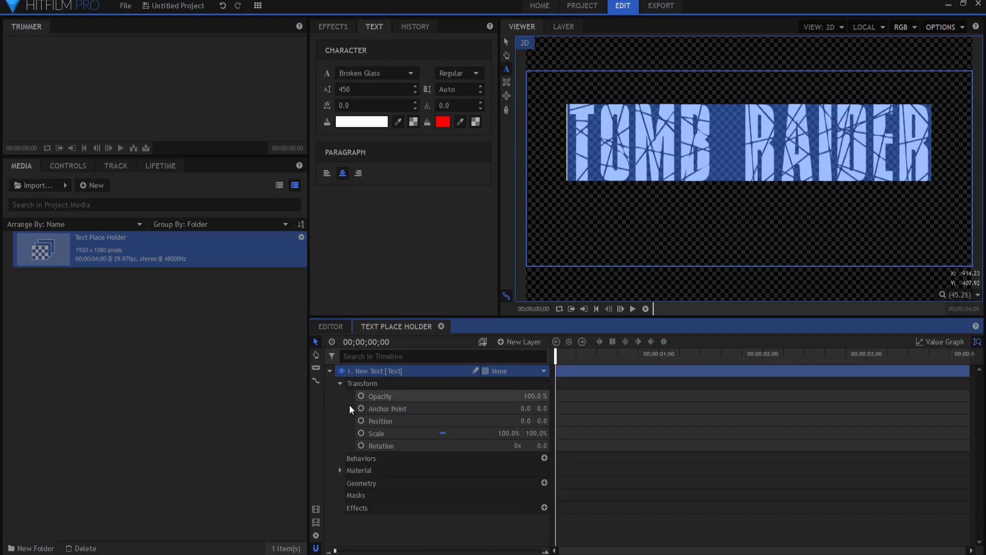
pyautogui.click(442, 433)
pyautogui.click(538, 433)
pyautogui.write('20')
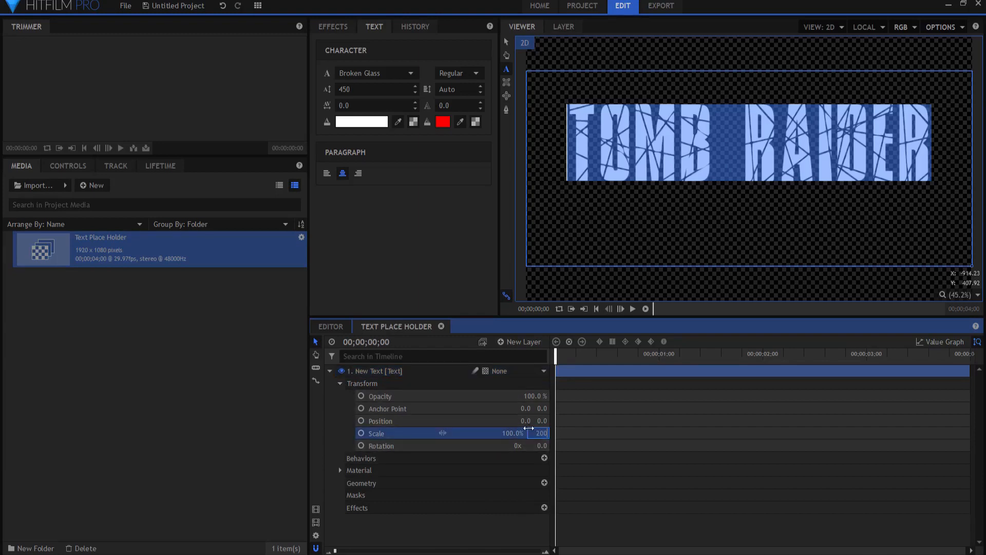
pyautogui.write('0')
pyautogui.press('Return')
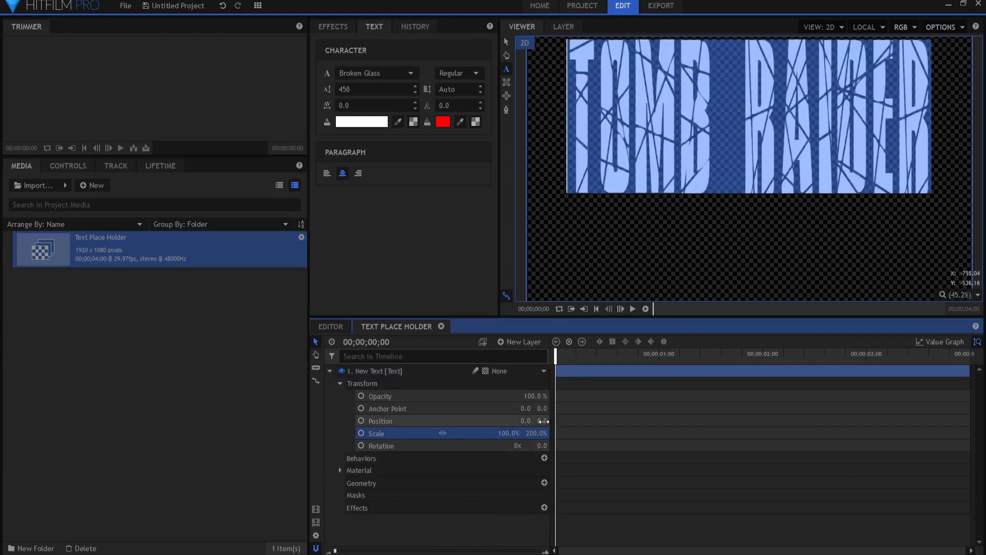
pyautogui.moveTo(542, 408); pyautogui.dragTo(596, 407)
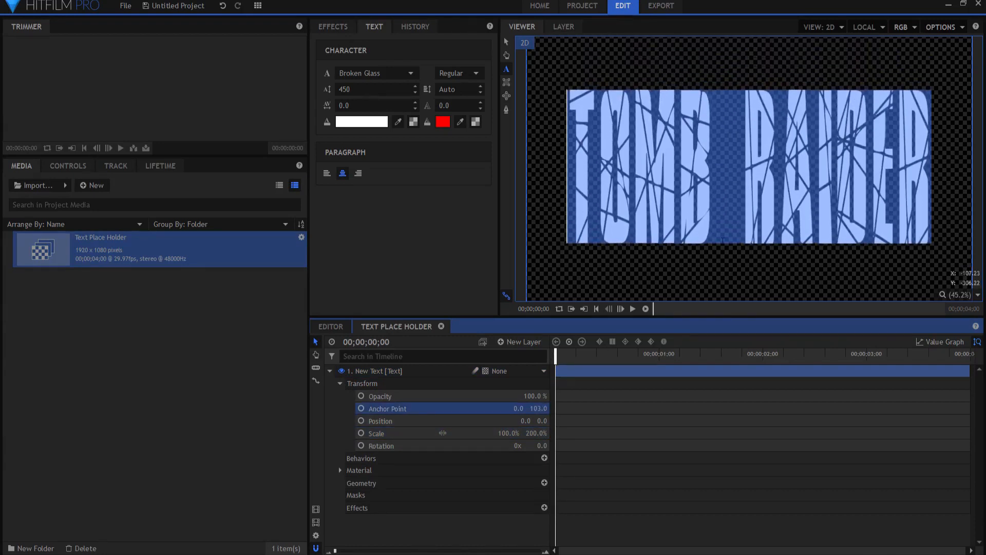
# Colour only the word TOMB bright red, leaving RAIDER white
pyautogui.click(717, 164)
pyautogui.doubleClick(717, 164)
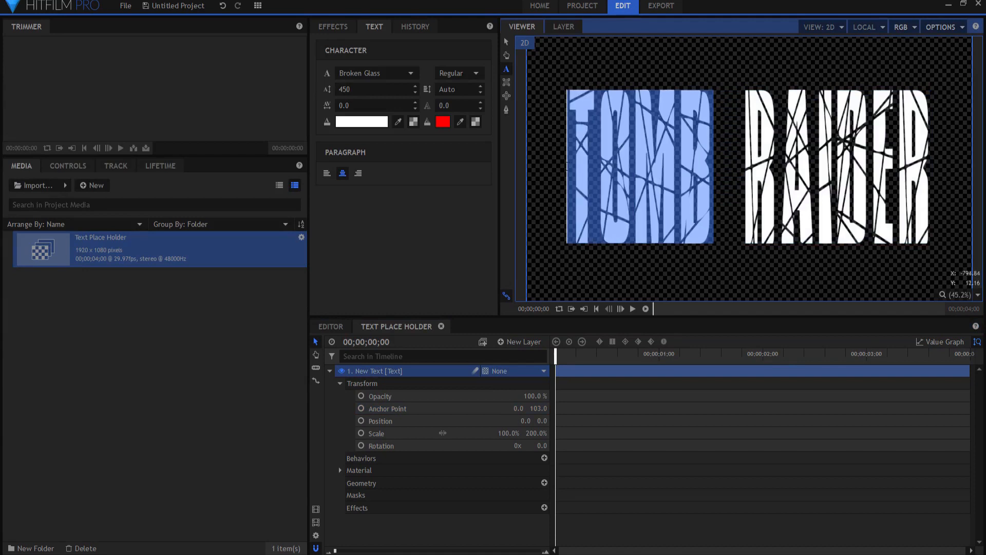
pyautogui.click(356, 123)
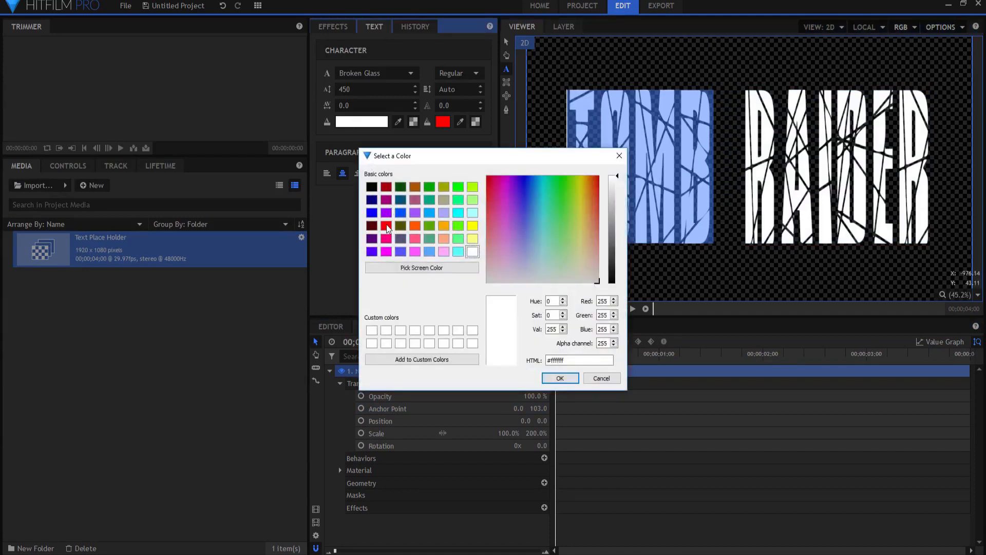
pyautogui.click(386, 226)
pyautogui.click(559, 382)
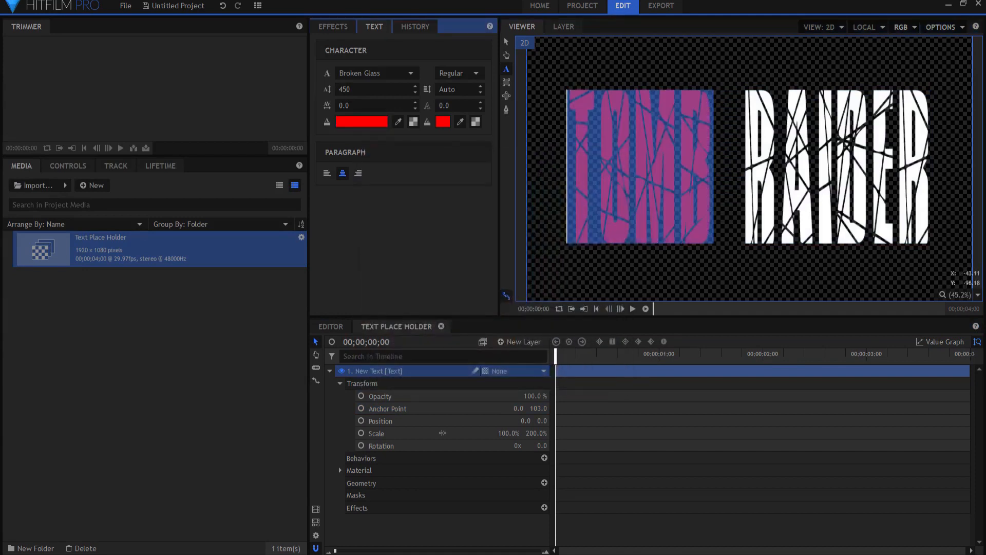
# Reduce the space between TOMB and RAIDER to font size 250, then leave text editing and deselect the layer
pyautogui.click(712, 195)
pyautogui.moveTo(712, 194); pyautogui.dragTo(732, 195)
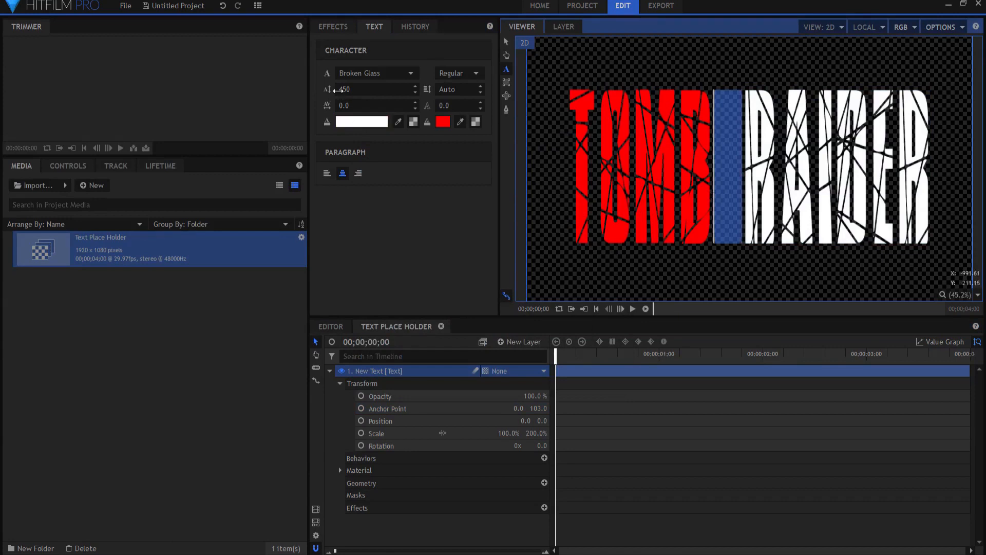
pyautogui.doubleClick(344, 90)
pyautogui.write('250')
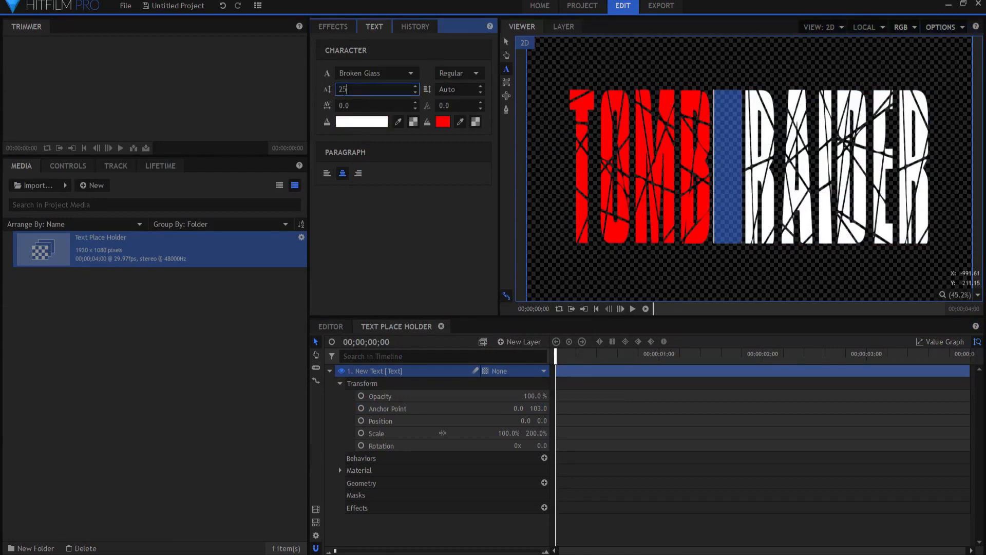
pyautogui.press('Return')
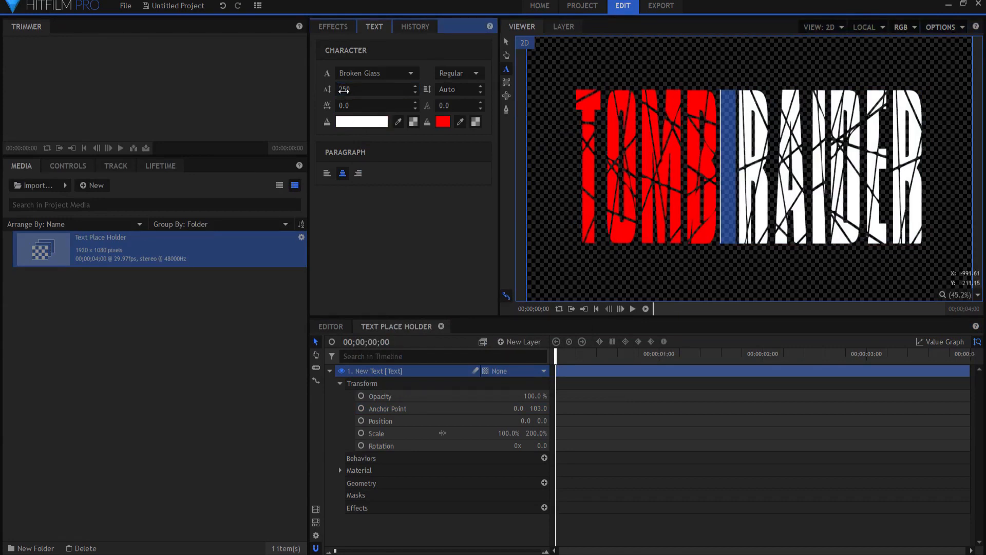
pyautogui.click(330, 371)
pyautogui.click(392, 471)
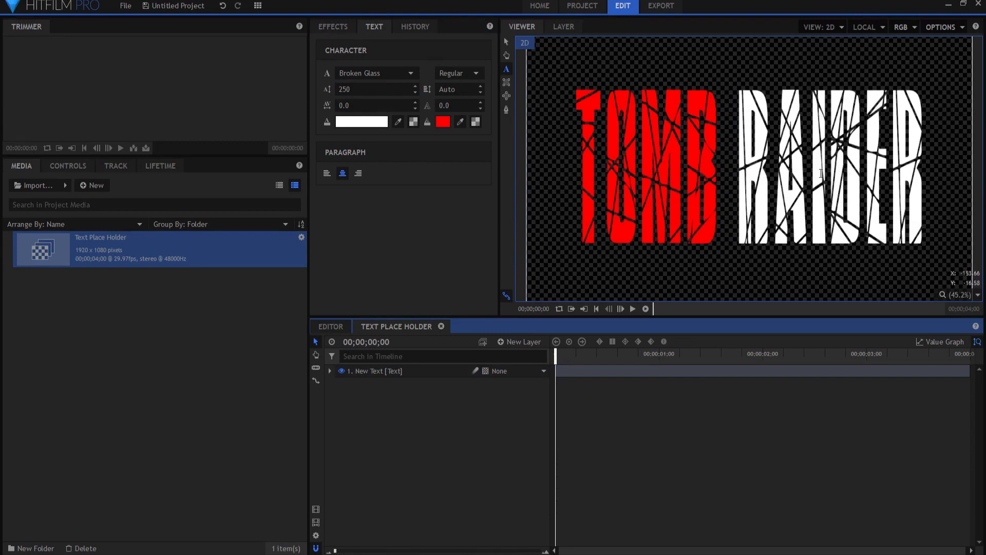
pyautogui.click(506, 42)
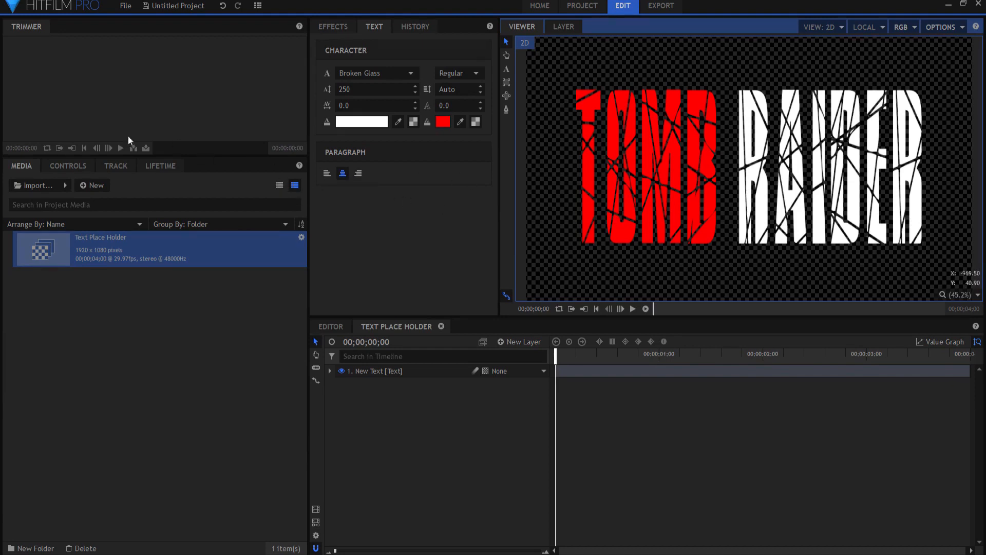
# Create a new 1080p Full HD, four-second composite shot named Texture
pyautogui.click(94, 184)
pyautogui.click(100, 199)
pyautogui.write('tEXTURE')
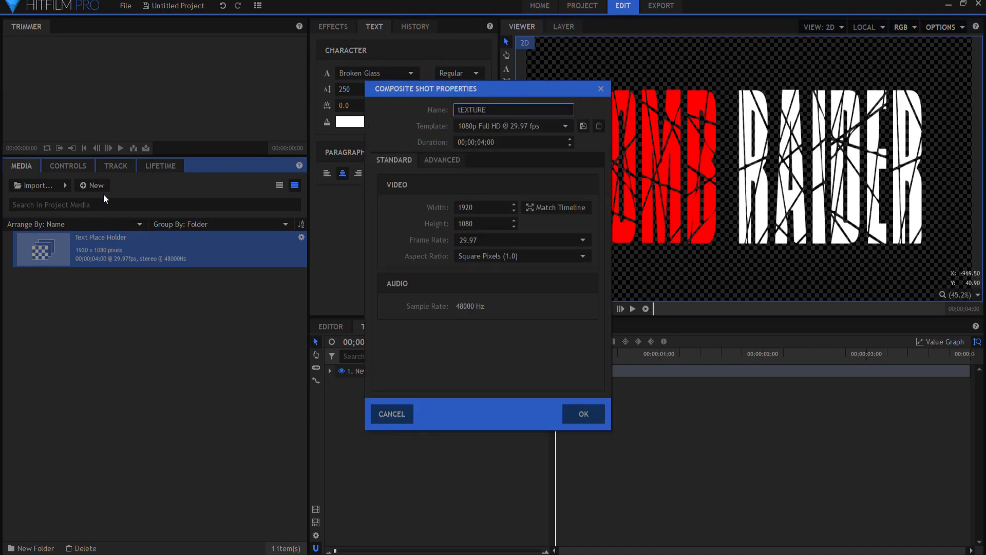
pyautogui.press('BackSpace')
pyautogui.press('BackSpace')
pyautogui.press('BackSpace')
pyautogui.press('BackSpace')
pyautogui.press('BackSpace')
pyautogui.press('BackSpace')
pyautogui.press('BackSpace')
pyautogui.write('Texture')
pyautogui.press('Return')
# Add a black 1920 by 1080 plane layer to the Texture composite shot
pyautogui.click(508, 342)
pyautogui.click(519, 359)
pyautogui.click(551, 326)
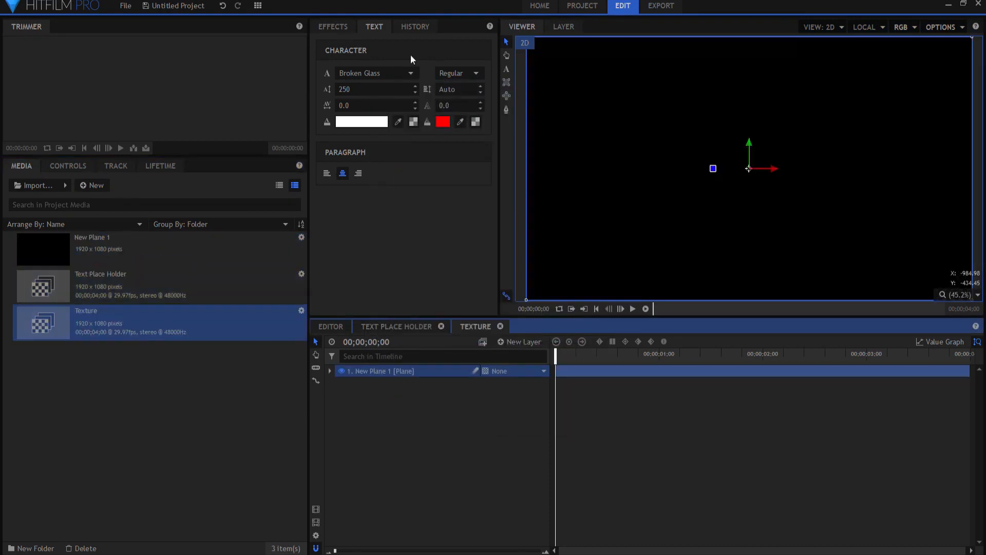
# Apply the Fractal Noise effect to the plane and choose the preset with a mottled rusty-brown pattern
pyautogui.click(333, 27)
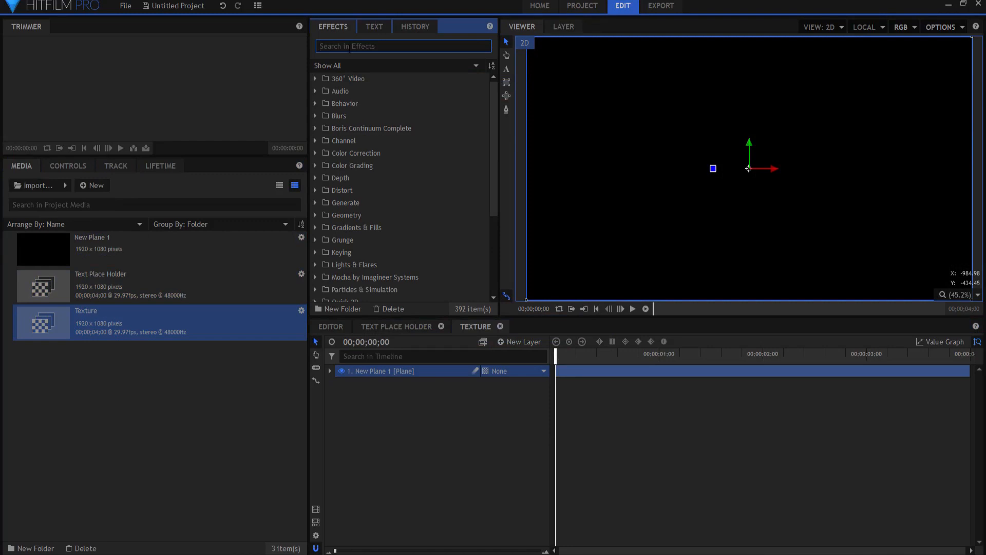
pyautogui.write('frac')
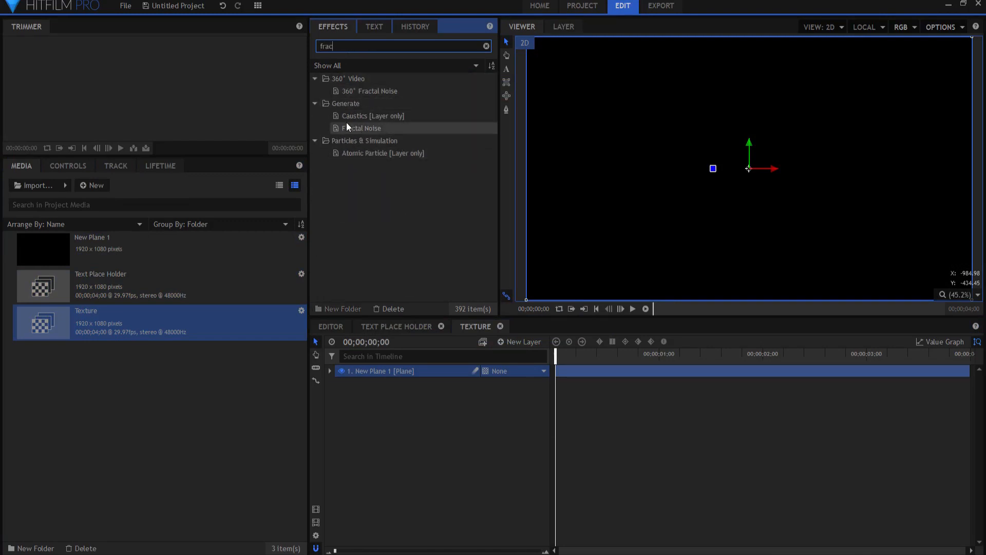
pyautogui.moveTo(354, 126); pyautogui.dragTo(395, 374)
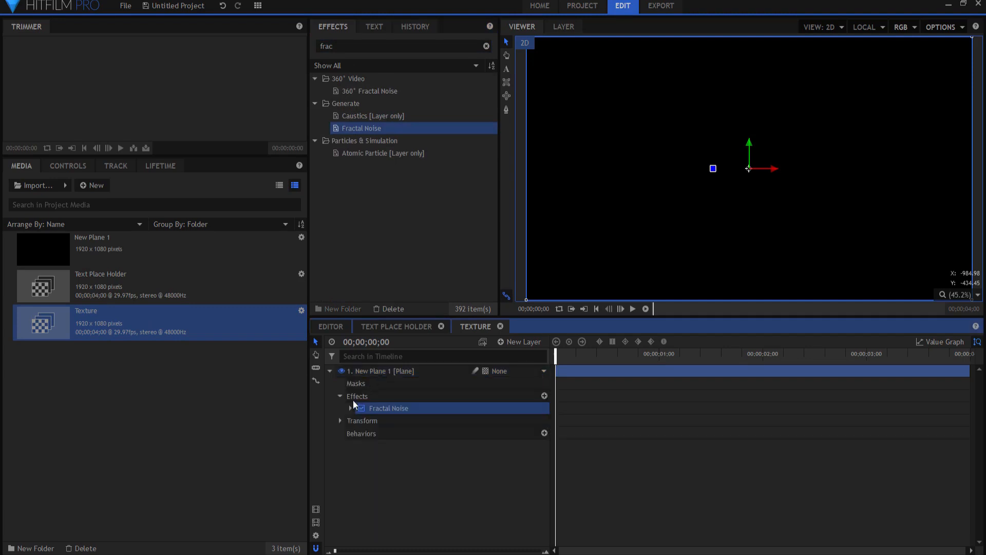
pyautogui.click(350, 408)
pyautogui.click(468, 422)
pyautogui.click(468, 457)
pyautogui.click(329, 371)
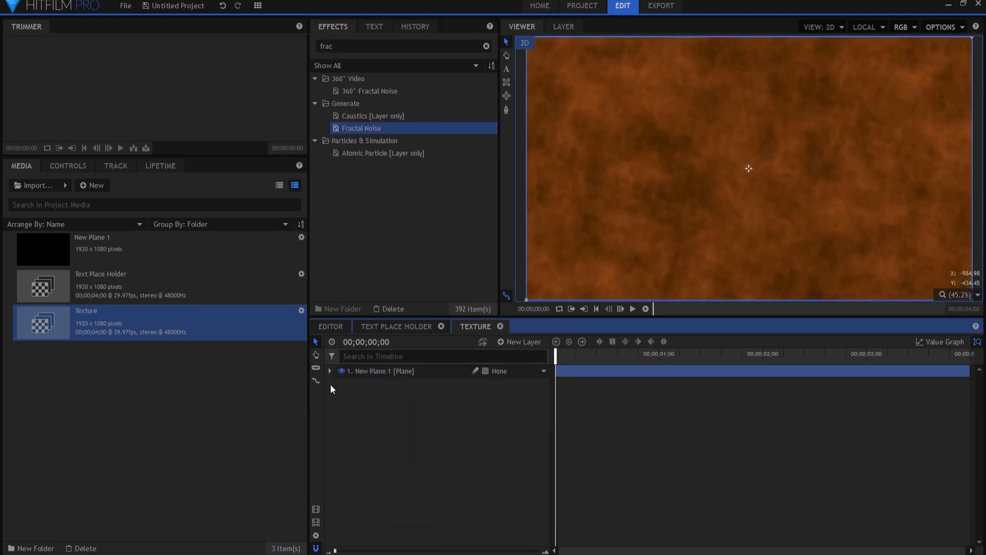
# Create a new 1080p Full HD, four-second composite shot named Final Text
pyautogui.click(92, 185)
pyautogui.click(100, 199)
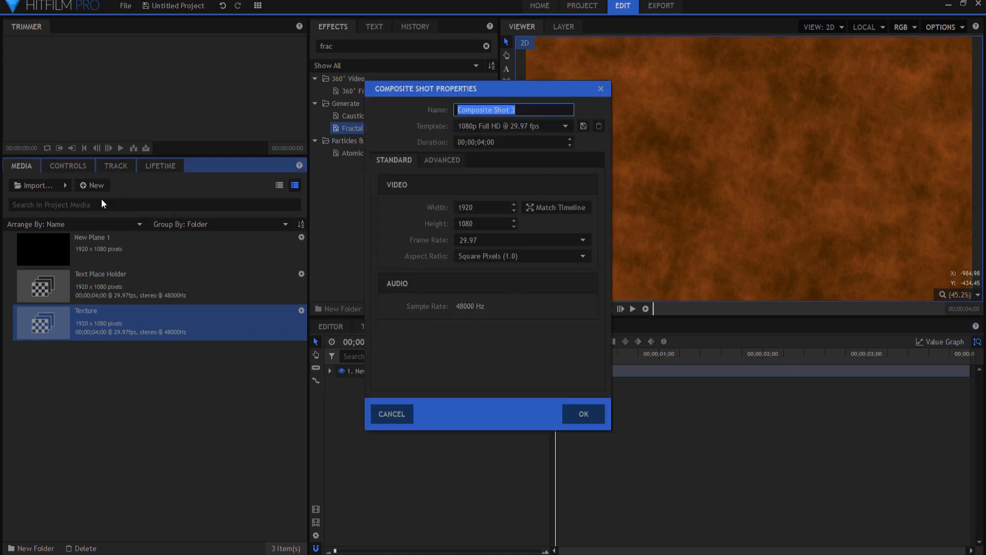
pyautogui.write('Final Text')
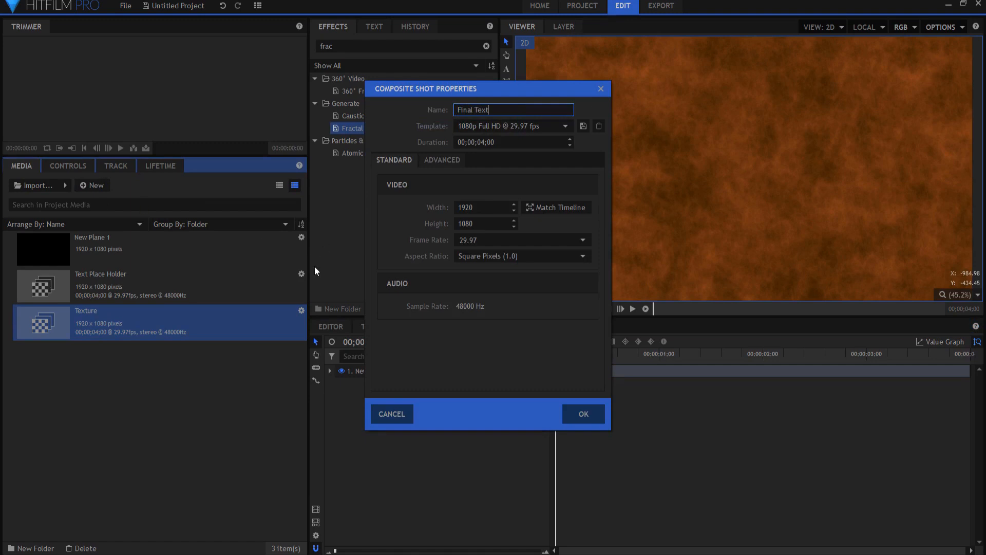
pyautogui.click(596, 416)
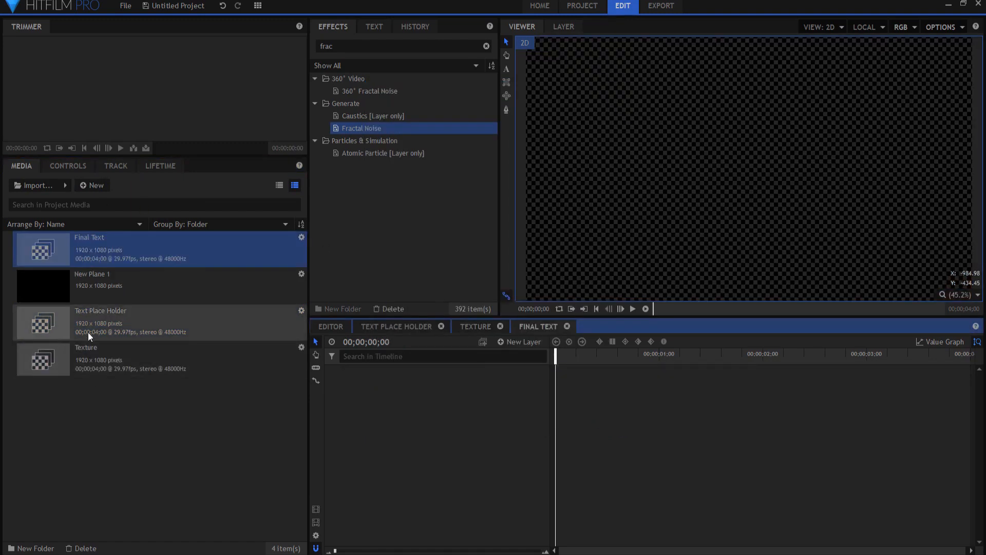
# Add the Text Place Holder composite to Final Text with the Texture composite beneath it, and hide the Texture layer
pyautogui.moveTo(91, 313); pyautogui.dragTo(442, 446)
pyautogui.moveTo(91, 353); pyautogui.dragTo(336, 386)
pyautogui.click(341, 383)
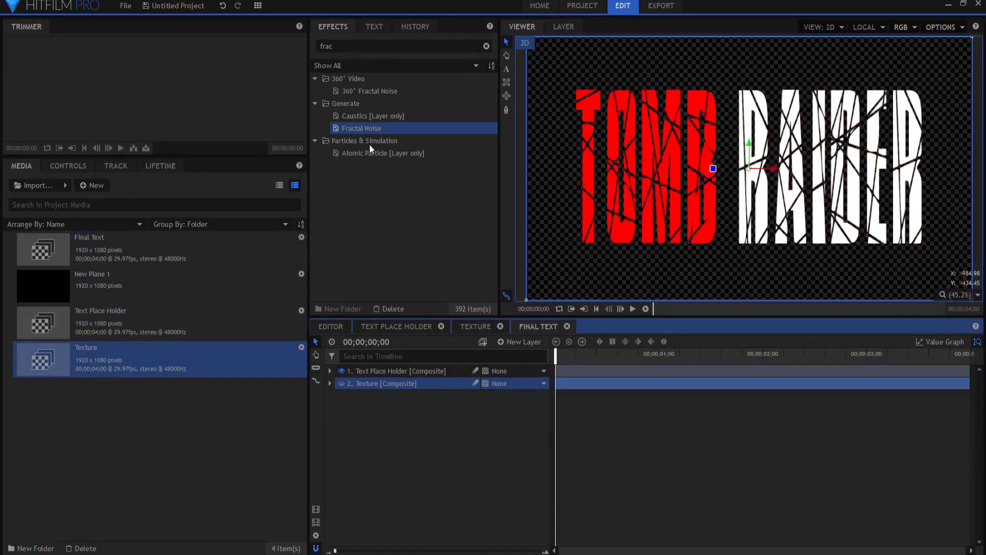
# Apply the Parallax effect to the Text Place Holder layer with the Texture layer as its height map
pyautogui.doubleClick(348, 47)
pyautogui.write('para')
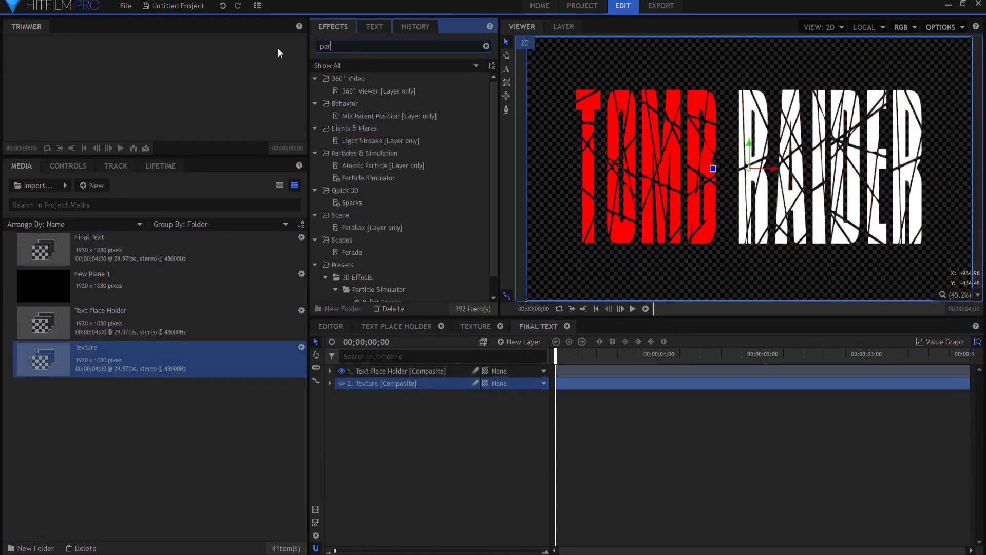
pyautogui.moveTo(350, 91); pyautogui.dragTo(374, 372)
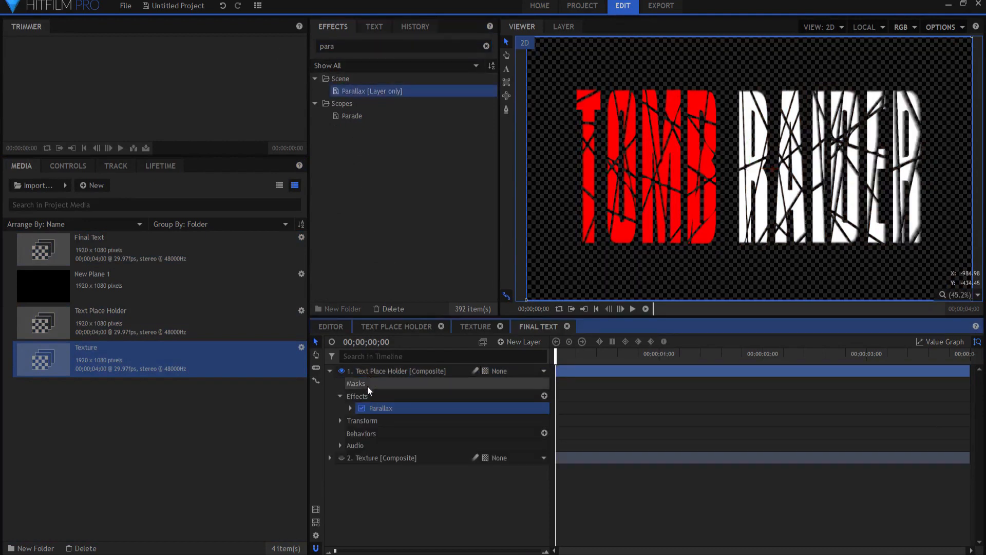
pyautogui.click(350, 407)
pyautogui.click(478, 420)
pyautogui.click(477, 444)
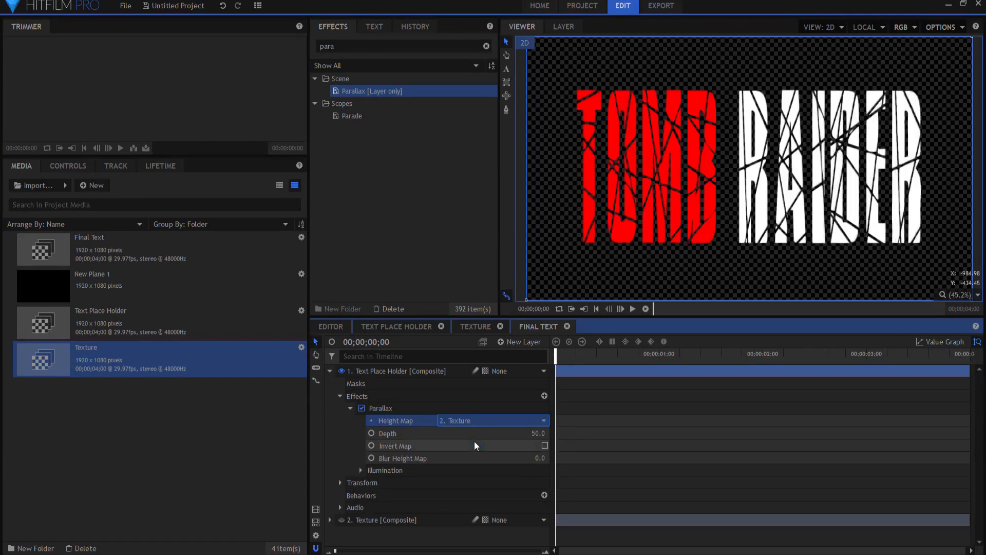
pyautogui.click(330, 370)
pyautogui.click(386, 475)
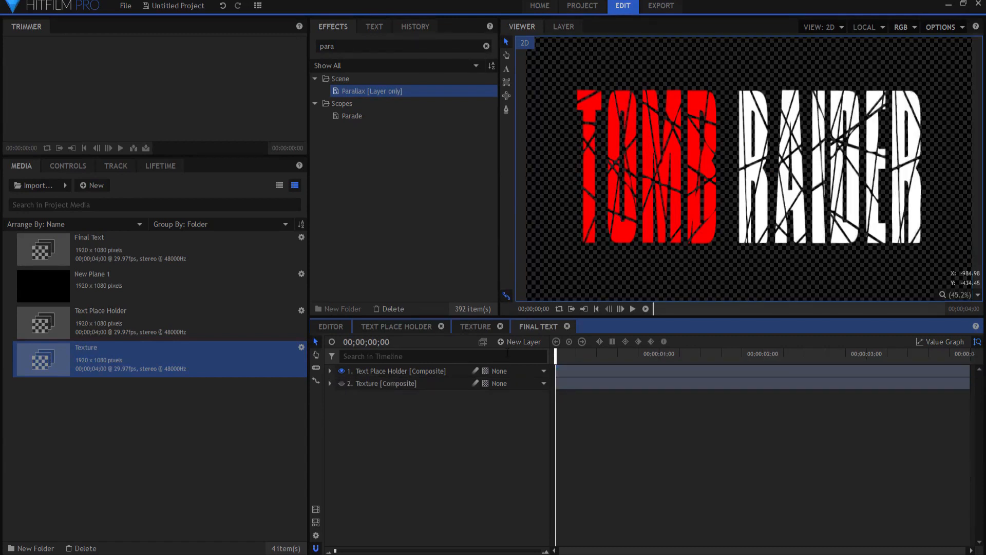
# Add a new light layer to Final Text together with the camera it requires
pyautogui.click(515, 340)
pyautogui.click(513, 413)
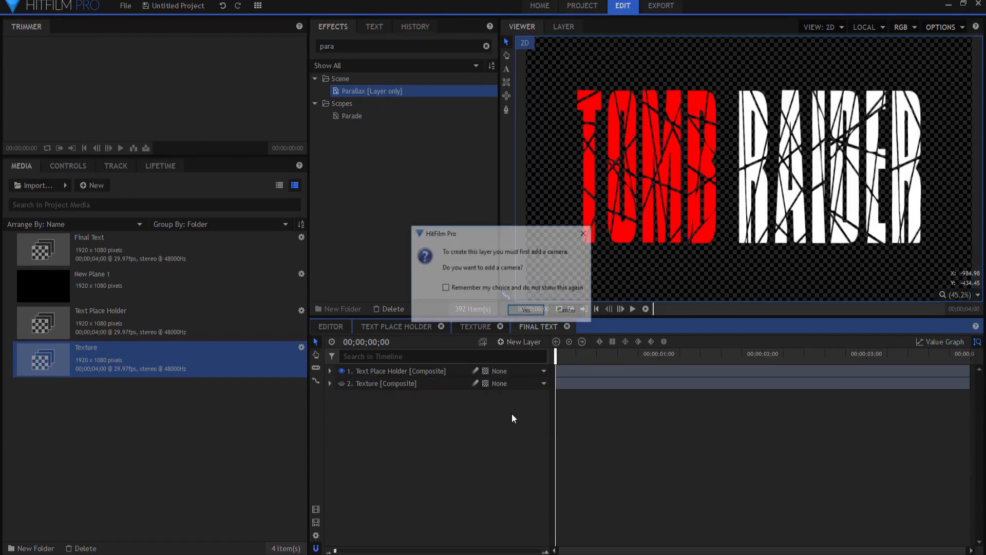
pyautogui.click(528, 309)
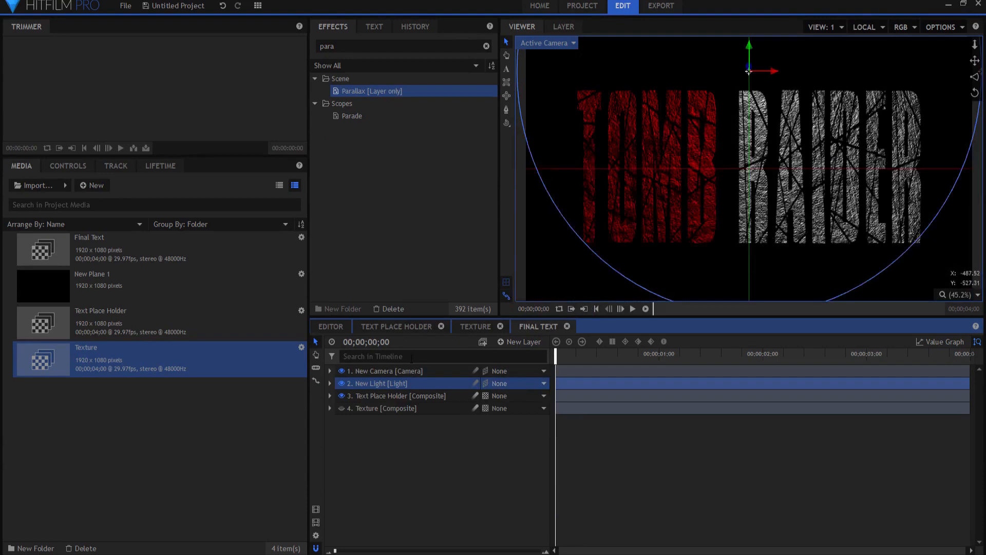
# Set the new light's position to 5000, 5000, 5000
pyautogui.click(330, 384)
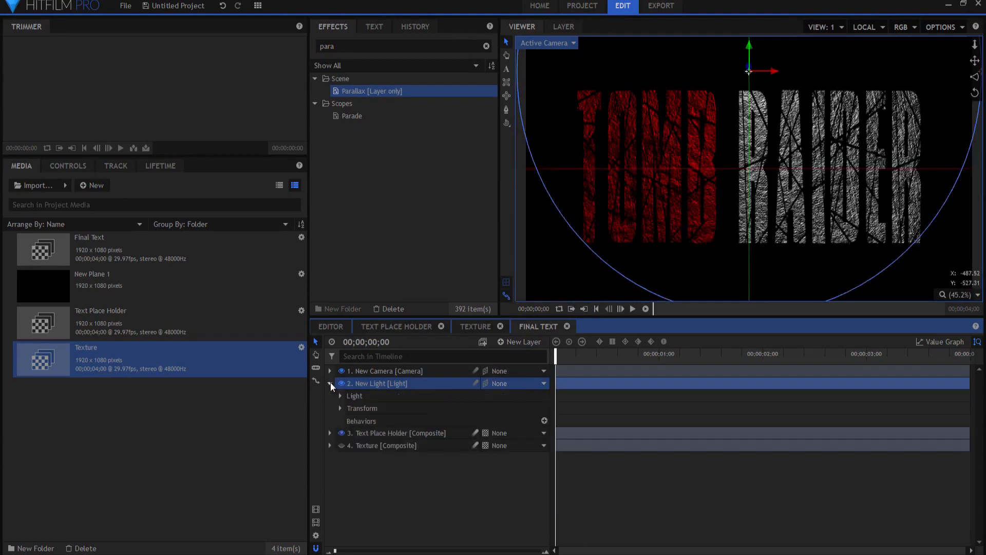
pyautogui.click(340, 408)
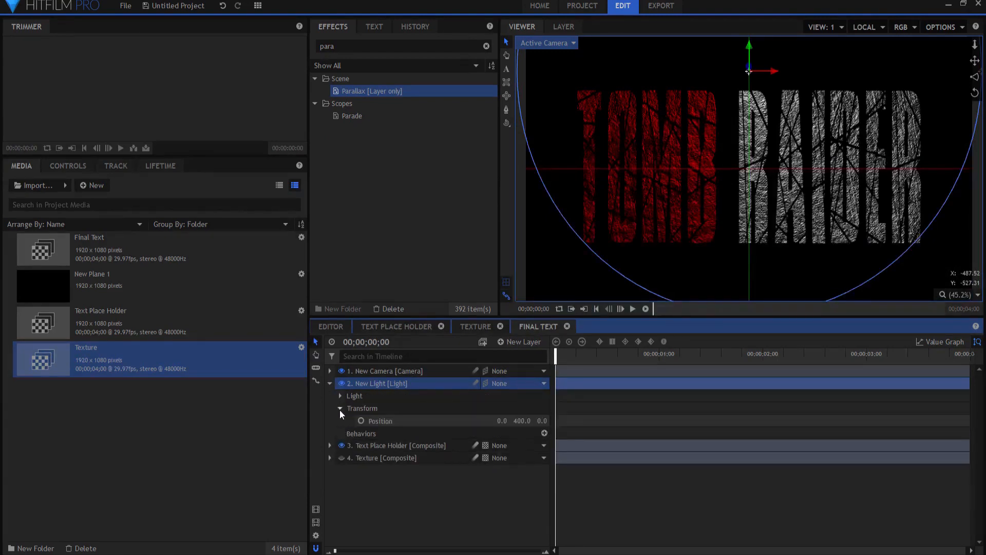
pyautogui.click(503, 420)
pyautogui.write('5000')
pyautogui.press('Tab')
pyautogui.write('5000')
pyautogui.press('Tab')
pyautogui.write('5000')
pyautogui.press('Return')
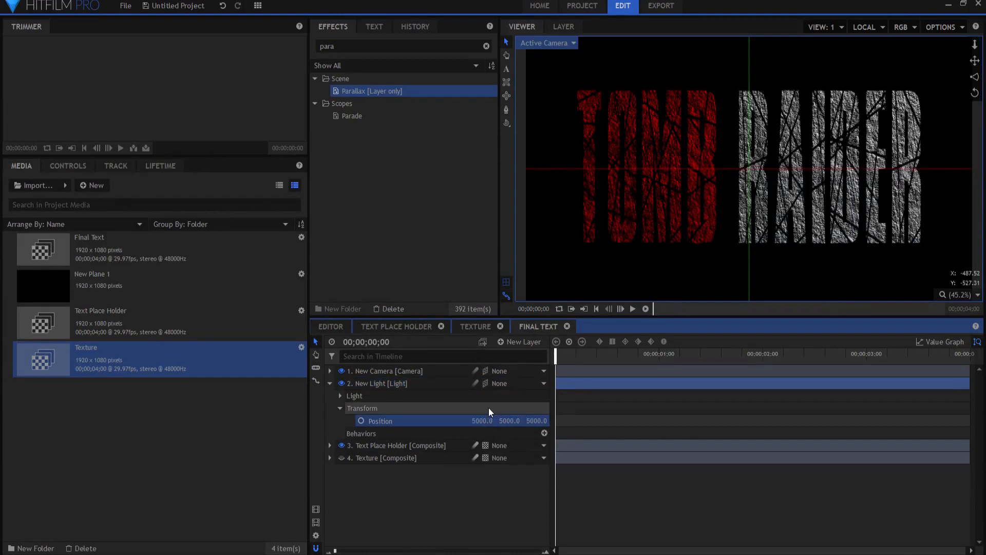
# Set the light's intensity to 25
pyautogui.click(340, 395)
pyautogui.click(537, 420)
pyautogui.write('25')
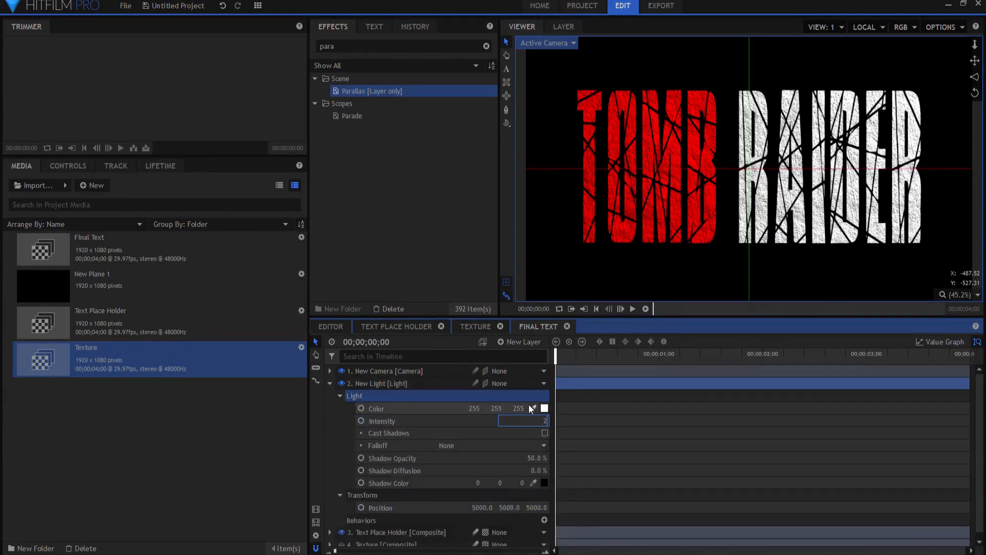
pyautogui.press('Return')
# Duplicate the light and set the original light's X position to -5000
pyautogui.rightClick(372, 384)
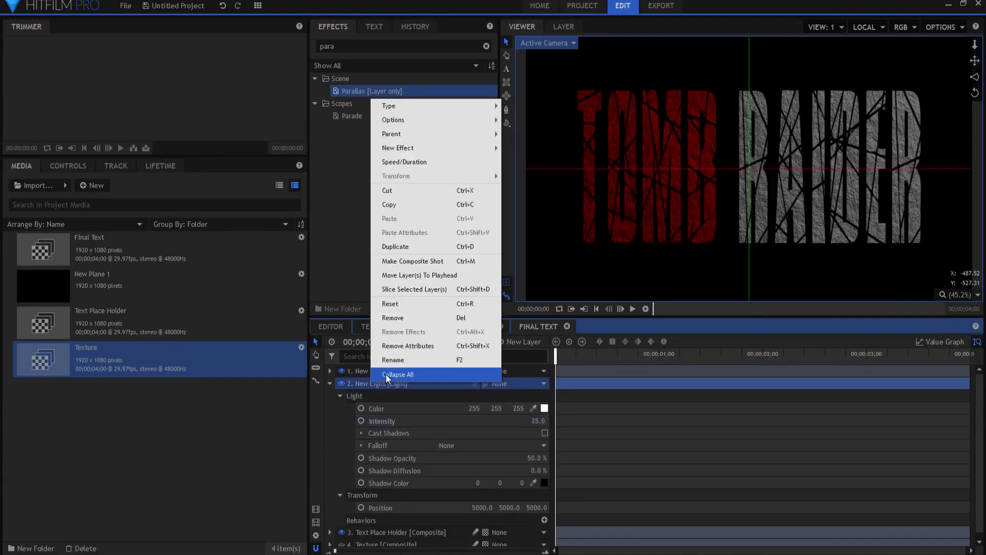
pyautogui.click(414, 252)
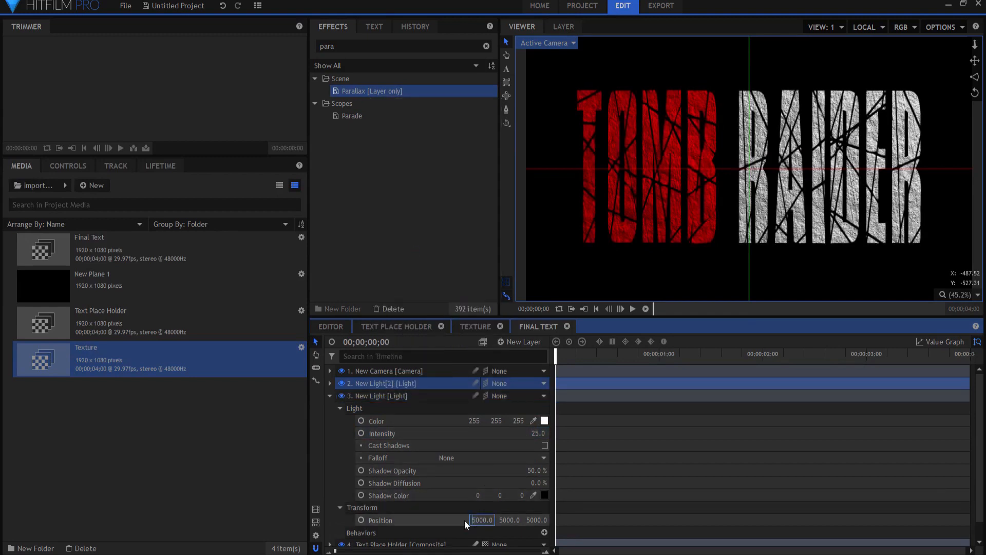
pyautogui.press('Return')
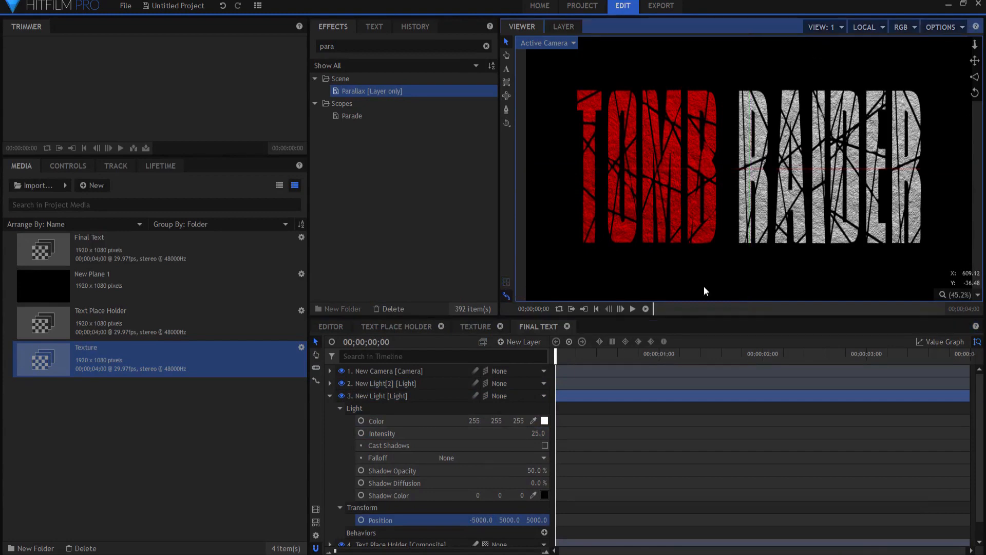
pyautogui.click(329, 396)
pyautogui.click(384, 461)
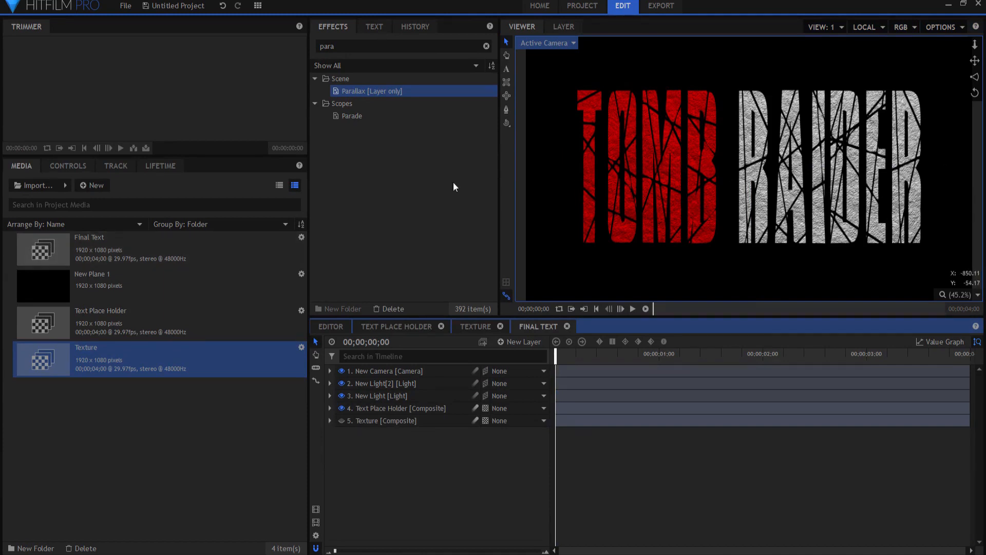
# Create a 1080p Full HD, four-second composite shot named Slashed Text and add the Final Text composite to it
pyautogui.click(94, 185)
pyautogui.click(108, 199)
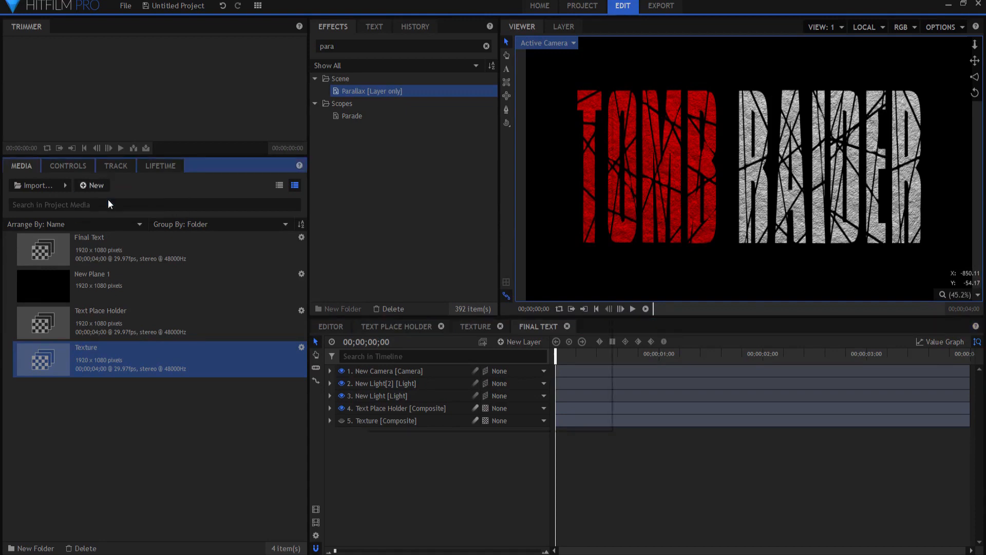
pyautogui.write('S')
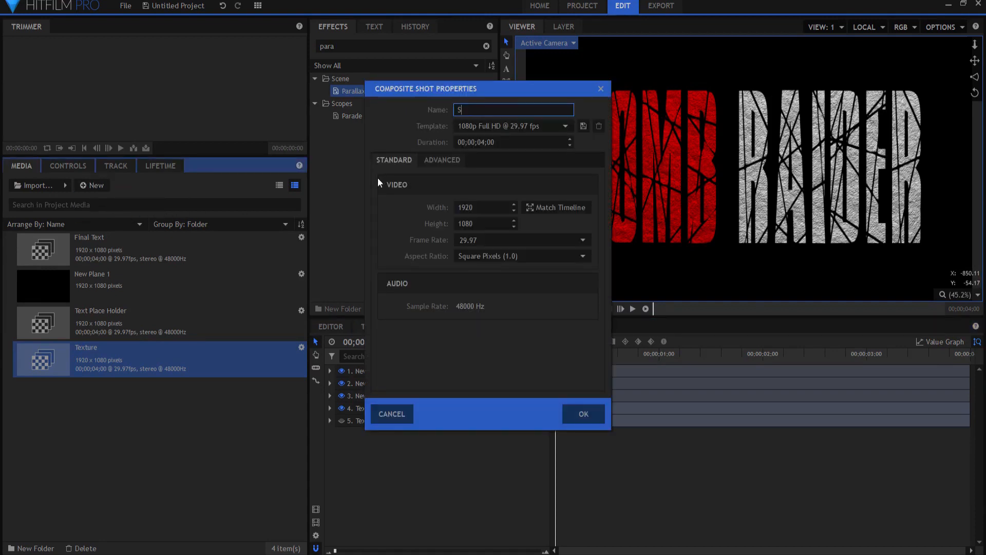
pyautogui.write('lashed Text')
pyautogui.press('Return')
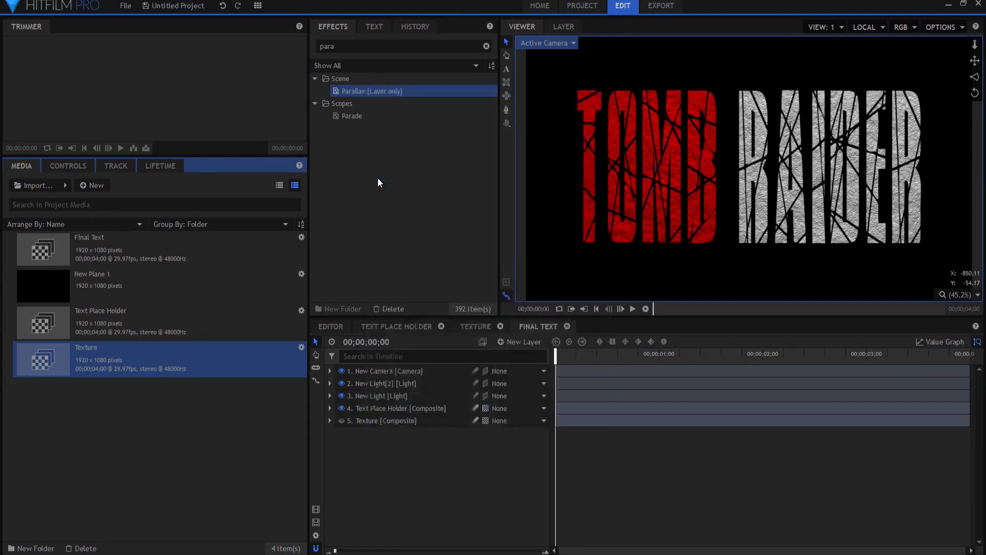
pyautogui.moveTo(73, 239); pyautogui.dragTo(476, 399)
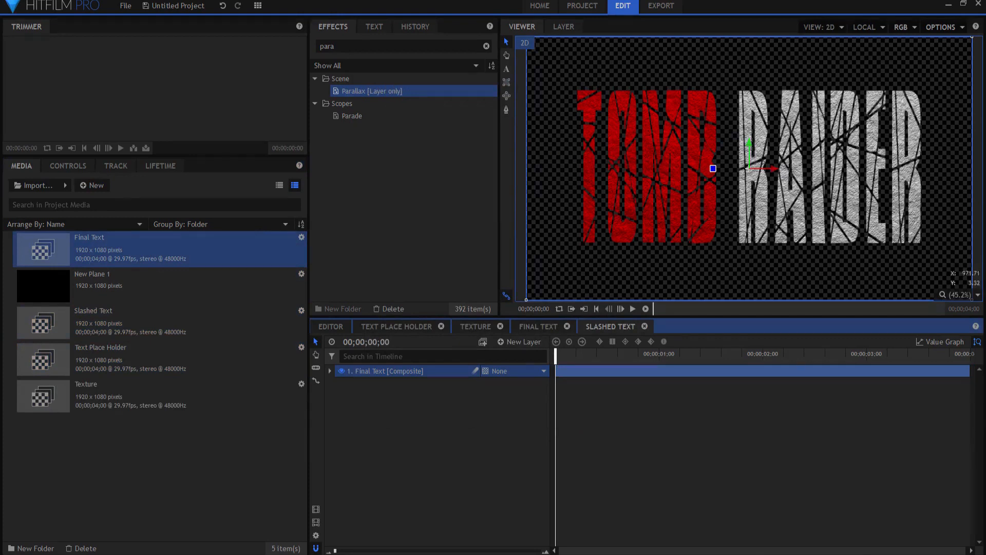
# Create another 1080p Full HD, four-second composite shot named Slash Matte
pyautogui.click(93, 184)
pyautogui.click(105, 198)
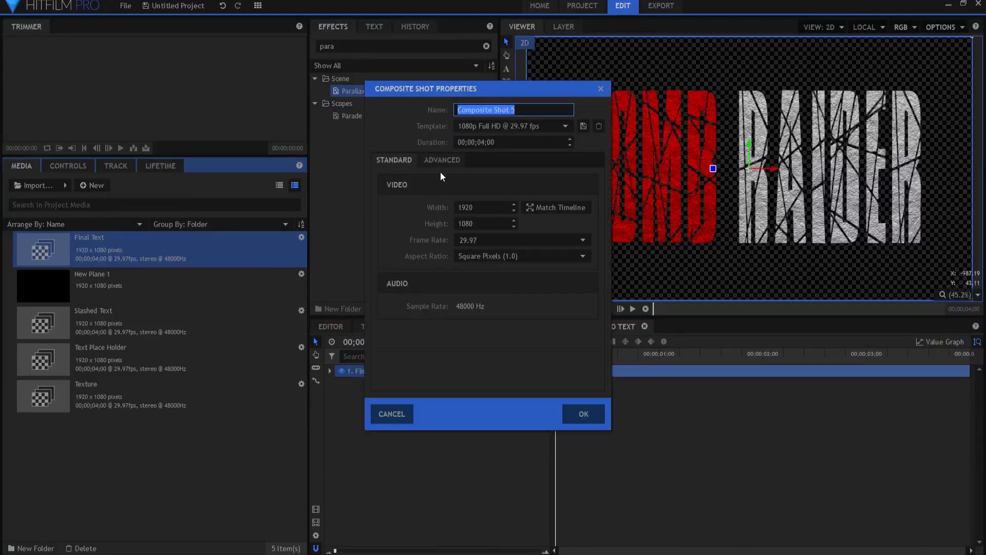
pyautogui.write('Slash ')
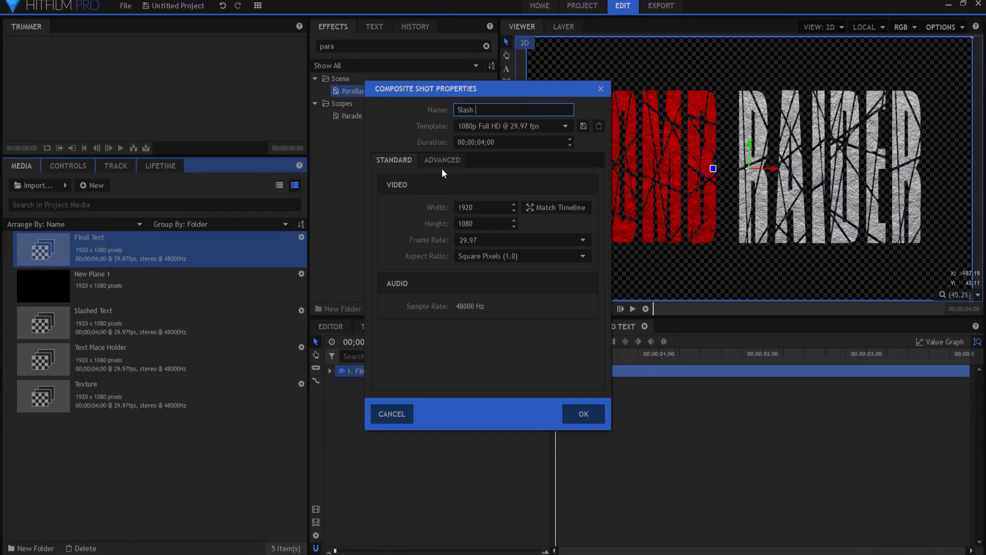
pyautogui.write('Matte')
pyautogui.press('Return')
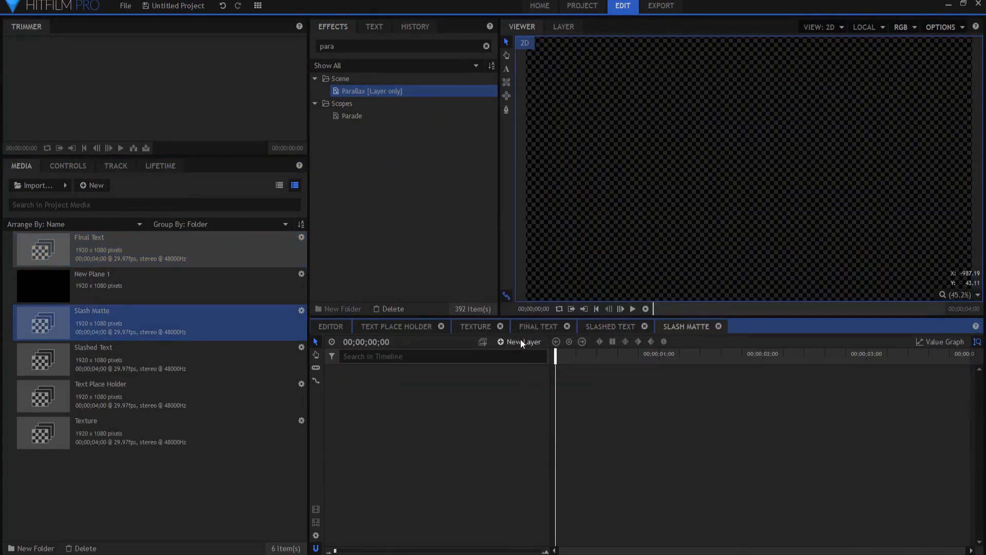
# Add New Plane 1 to Slash Matte and squash it into a thin horizontal strip, scaled to about 107.1% by 3.4%
pyautogui.click(80, 291)
pyautogui.moveTo(99, 289); pyautogui.dragTo(427, 401)
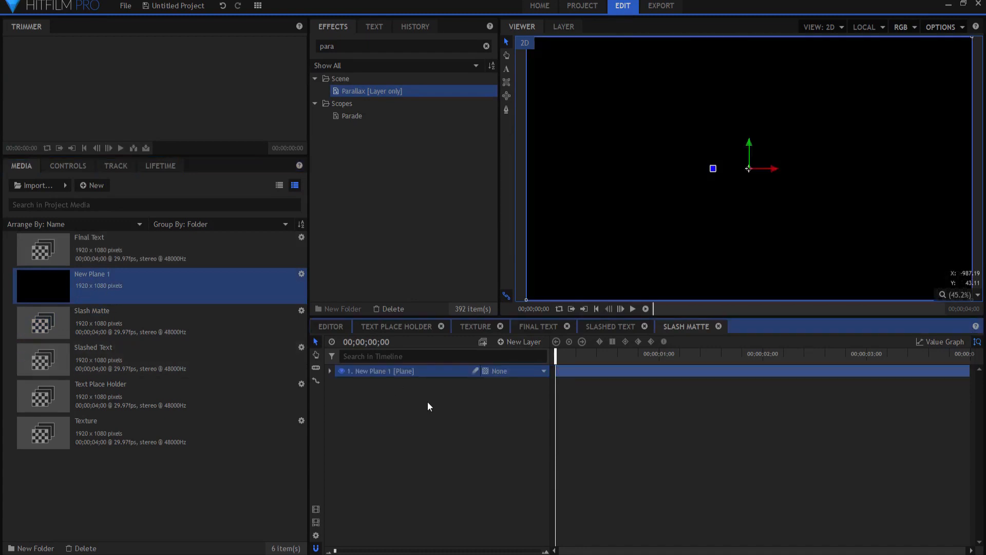
pyautogui.moveTo(526, 301); pyautogui.dragTo(511, 173)
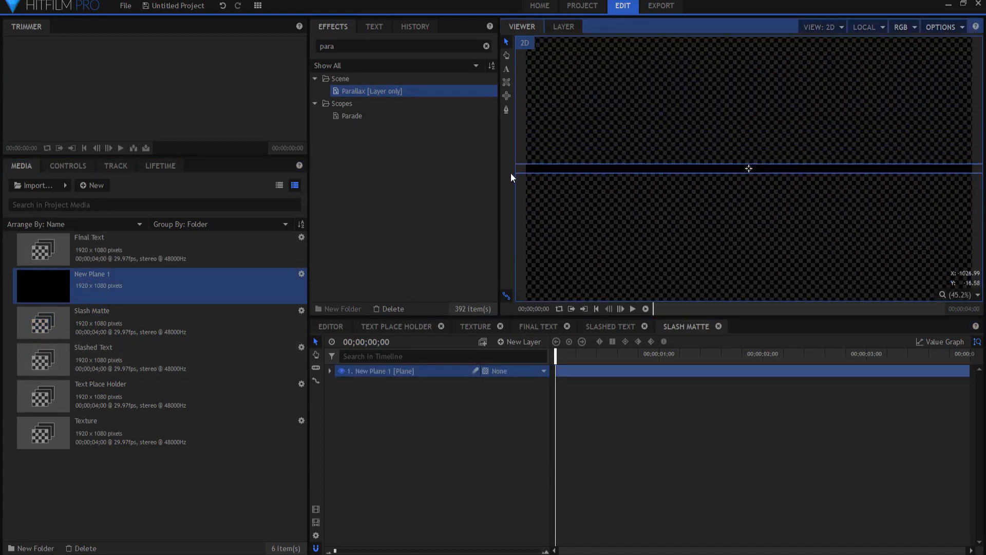
# Set the plane strip's rotation to 5 degrees
pyautogui.click(329, 371)
pyautogui.click(340, 407)
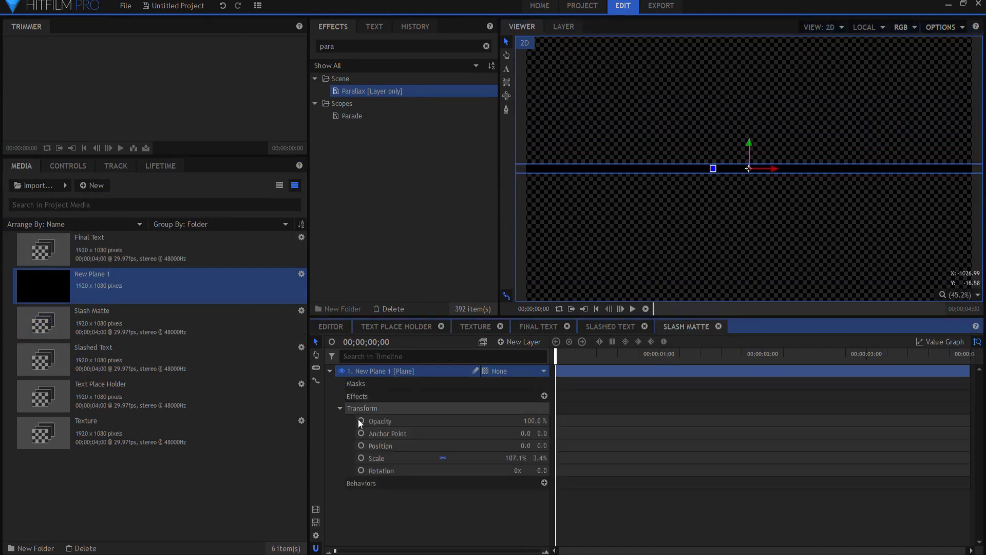
pyautogui.click(542, 470)
pyautogui.write('5')
pyautogui.press('Return')
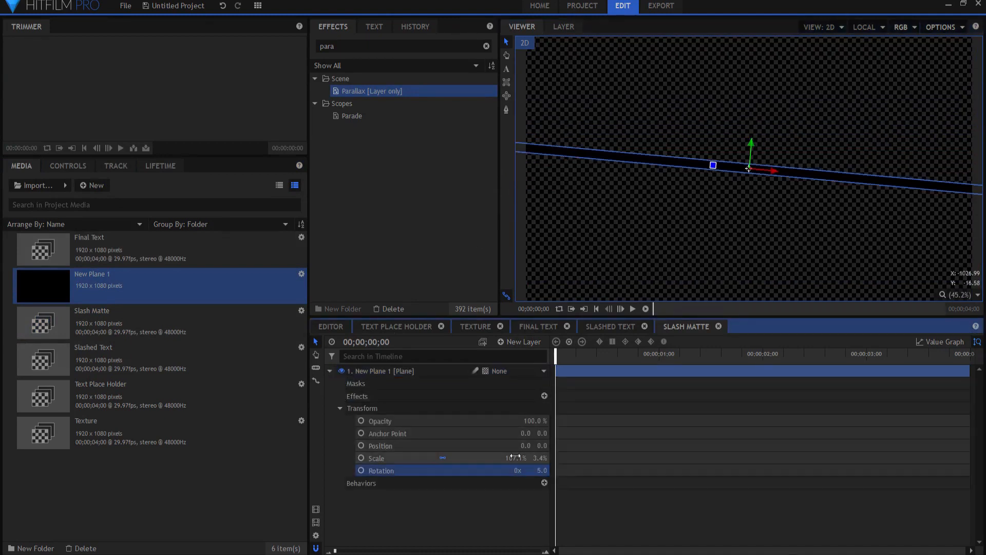
pyautogui.click(466, 498)
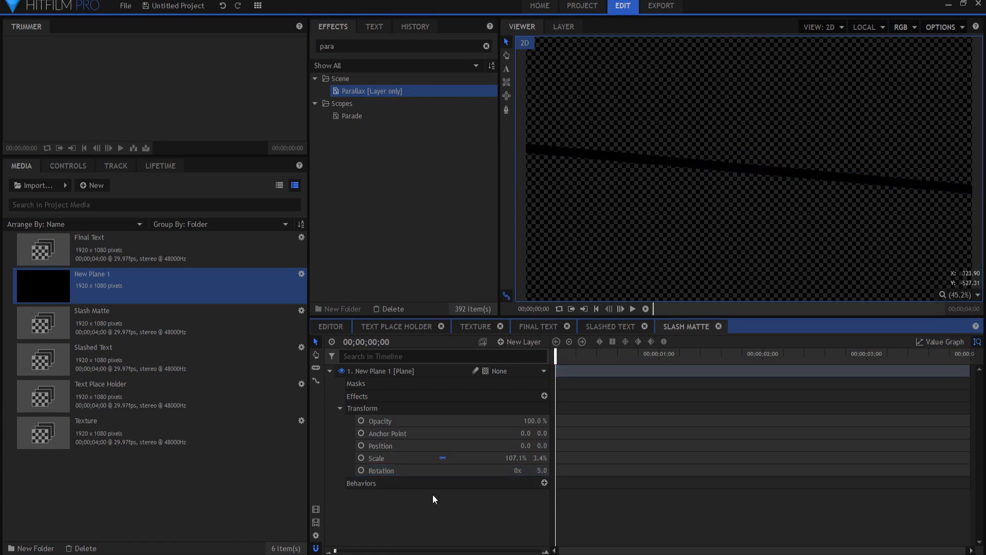
# Add the Slash Matte composite beneath Final Text in the Slashed Text shot and hide it
pyautogui.click(614, 326)
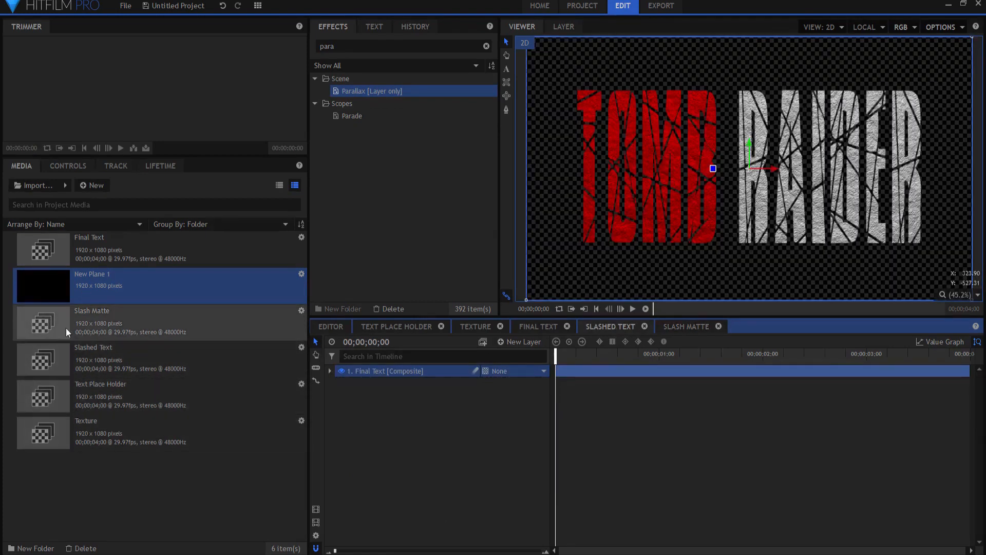
pyautogui.moveTo(62, 321); pyautogui.dragTo(435, 431)
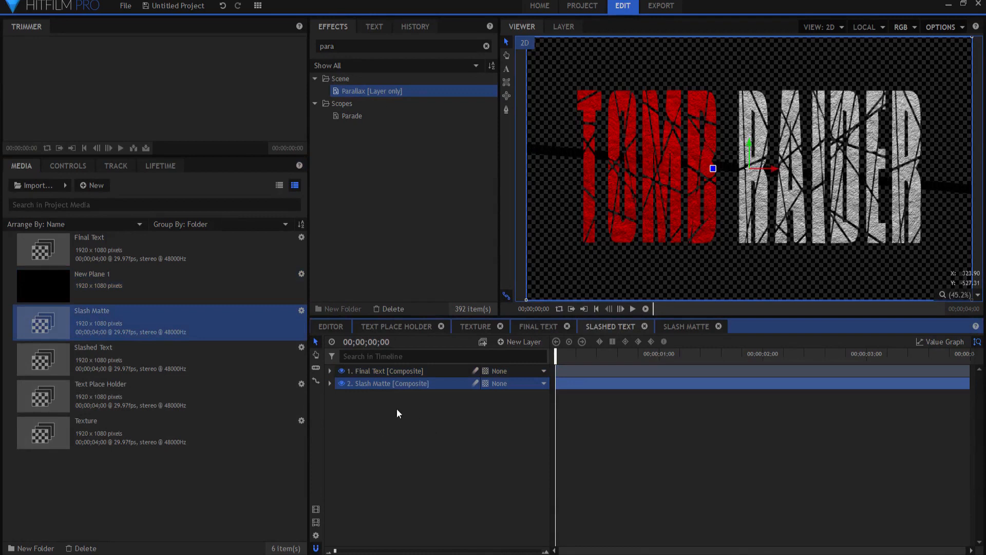
pyautogui.click(343, 382)
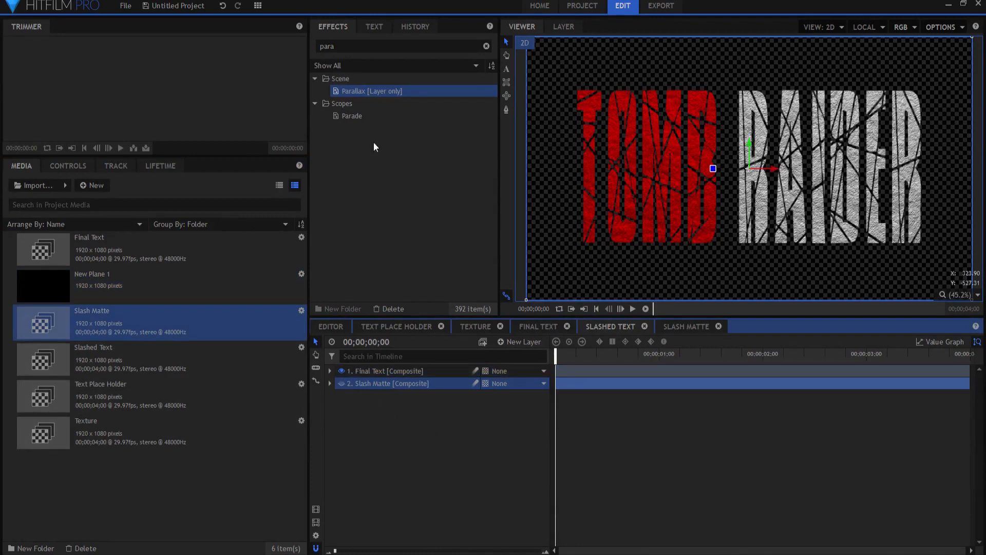
# Apply the Set Matte effect to the Final Text layer with Slash Matte as its source layer
pyautogui.doubleClick(371, 51)
pyautogui.write('set mat')
pyautogui.moveTo(369, 103); pyautogui.dragTo(386, 372)
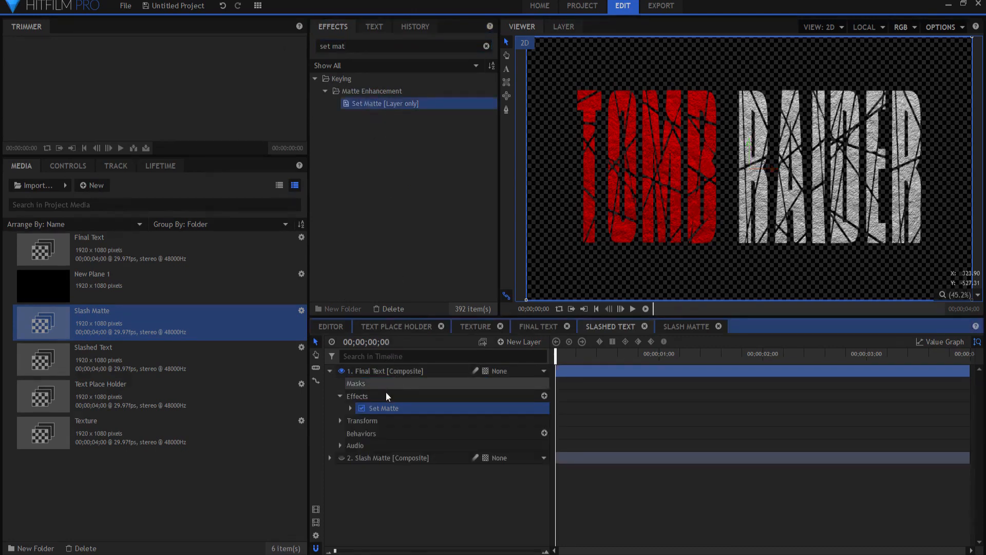
pyautogui.click(351, 408)
pyautogui.click(462, 420)
pyautogui.click(467, 440)
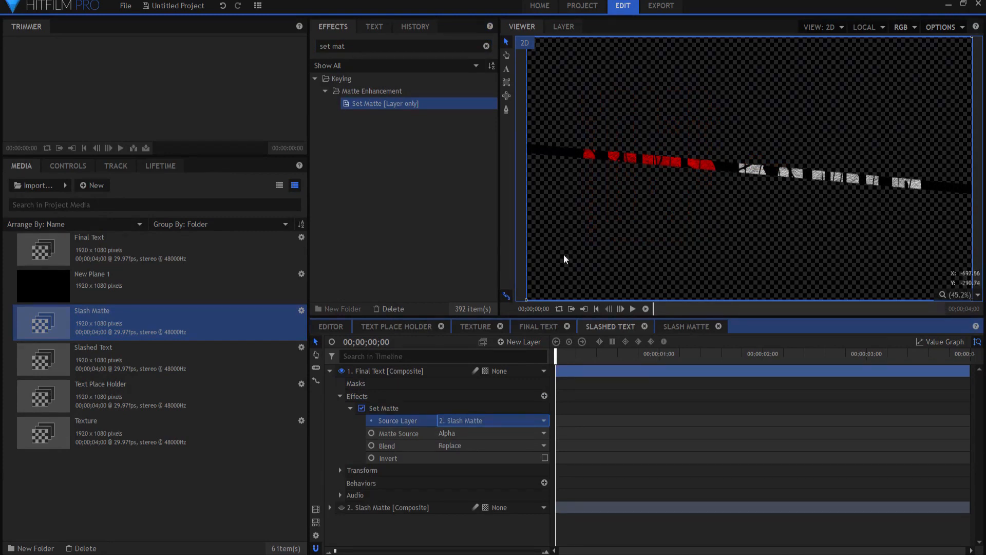
# Apply the Demult effect to the Final Text layer to remove the black around the text slice
pyautogui.moveTo(353, 48); pyautogui.dragTo(258, 61)
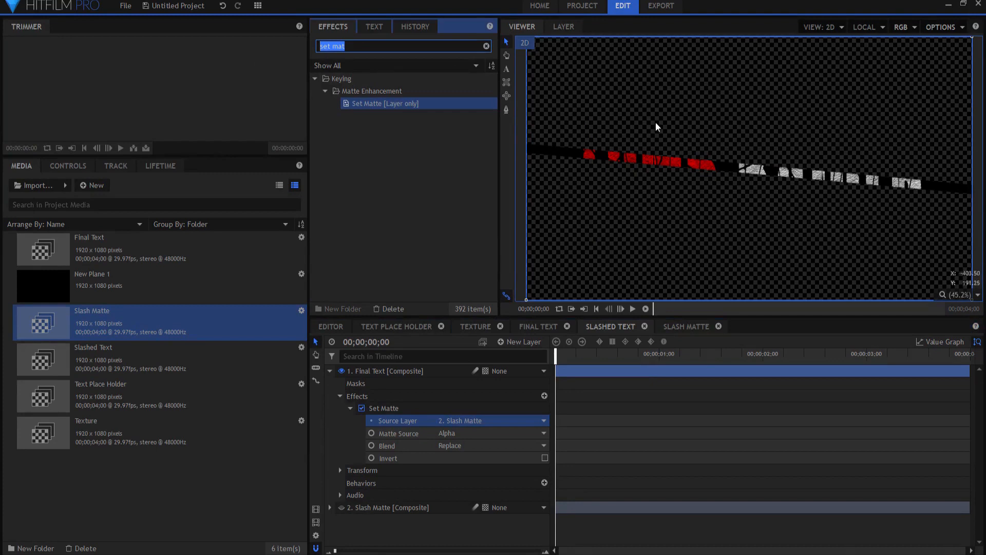
pyautogui.write('dem')
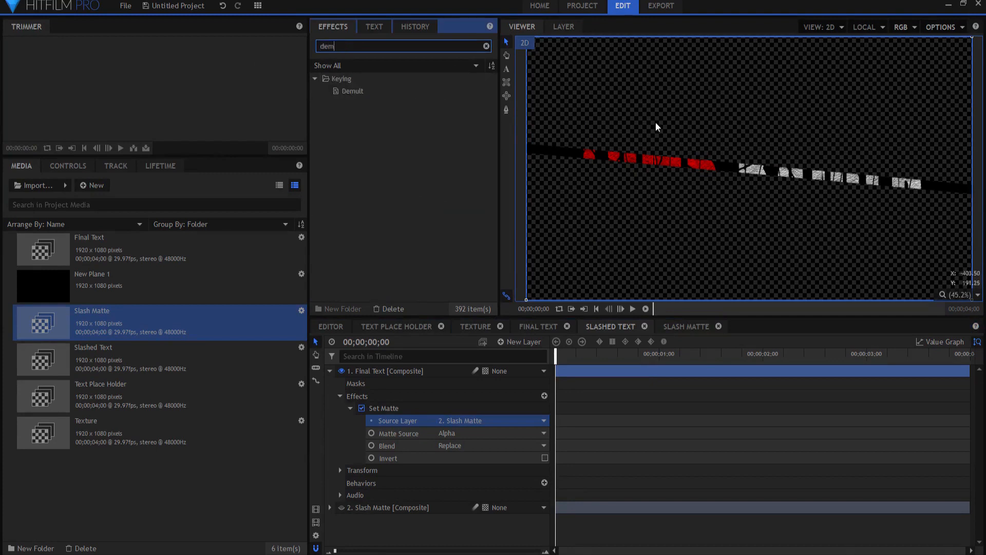
pyautogui.moveTo(355, 91); pyautogui.dragTo(395, 372)
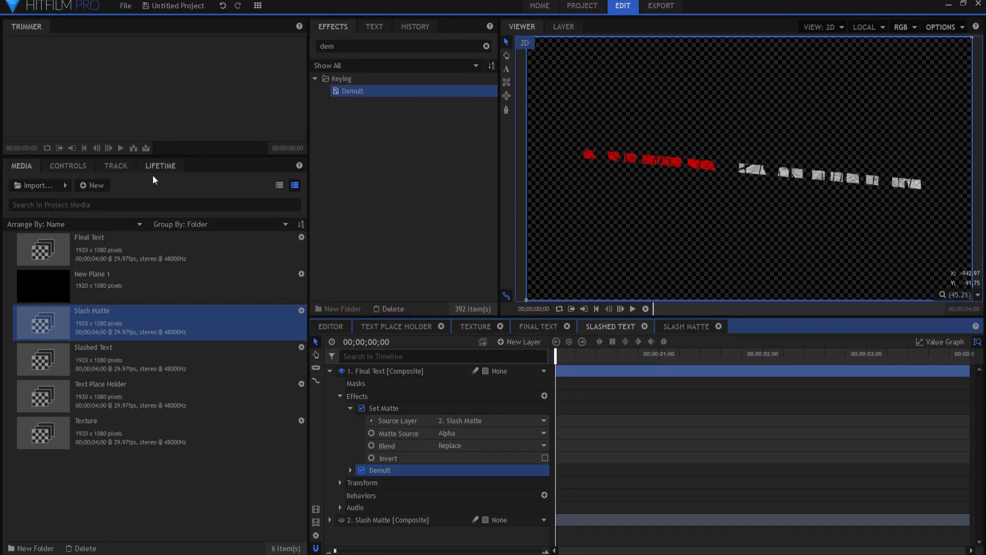
# Create a 1080p composite shot named Un Slashed Text with a duration of 00;00;04;00
pyautogui.click(94, 186)
pyautogui.click(114, 201)
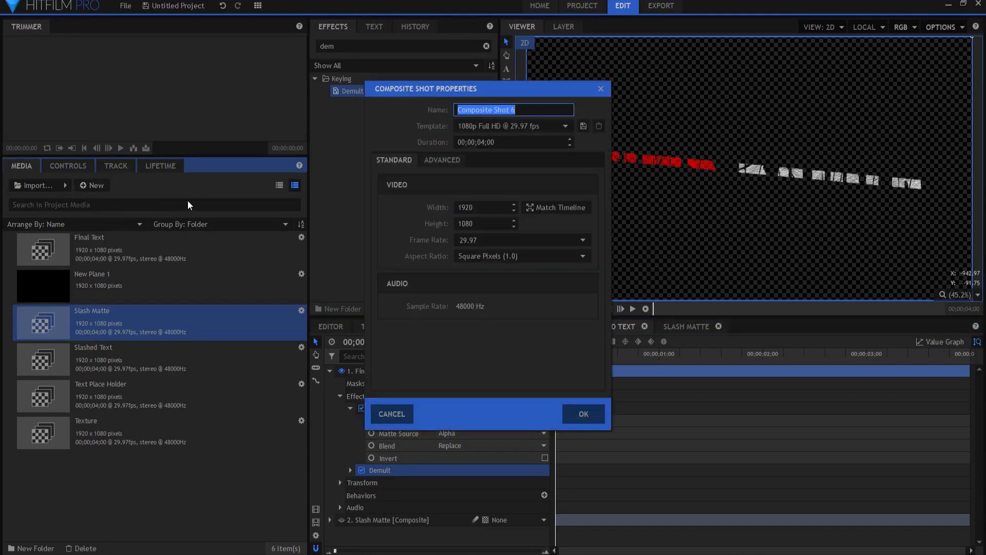
pyautogui.write('Un Slahed Text')
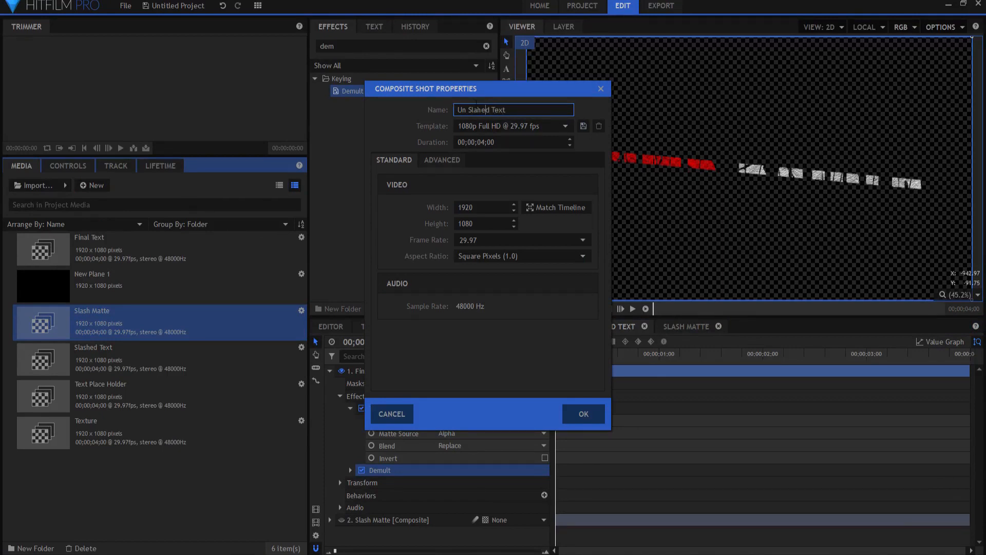
pyautogui.write('s')
pyautogui.press('Return')
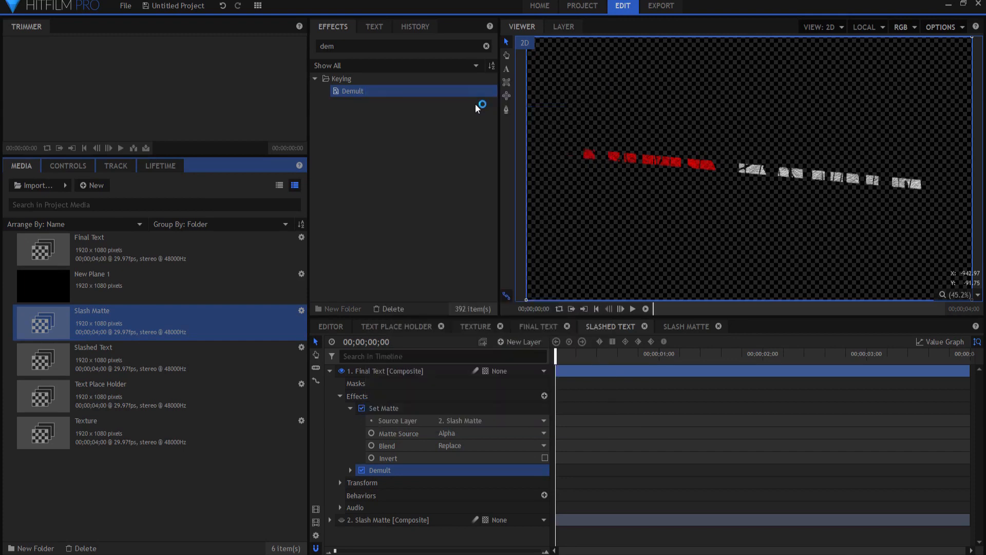
# Add Final Text to the Un Slashed Text timeline with Slash Matte beneath it, and hide the Slash Matte layer
pyautogui.moveTo(81, 236); pyautogui.dragTo(428, 427)
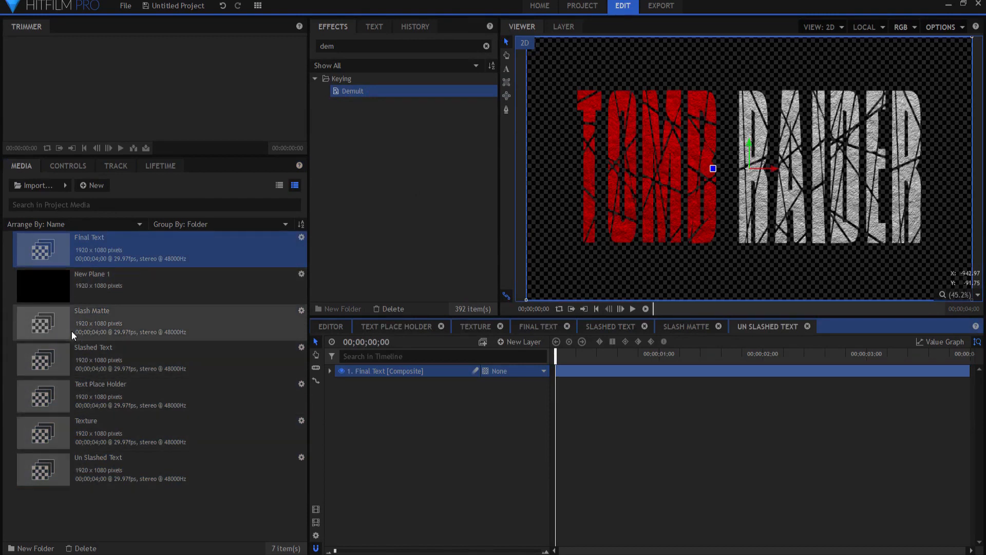
pyautogui.moveTo(70, 316); pyautogui.dragTo(448, 419)
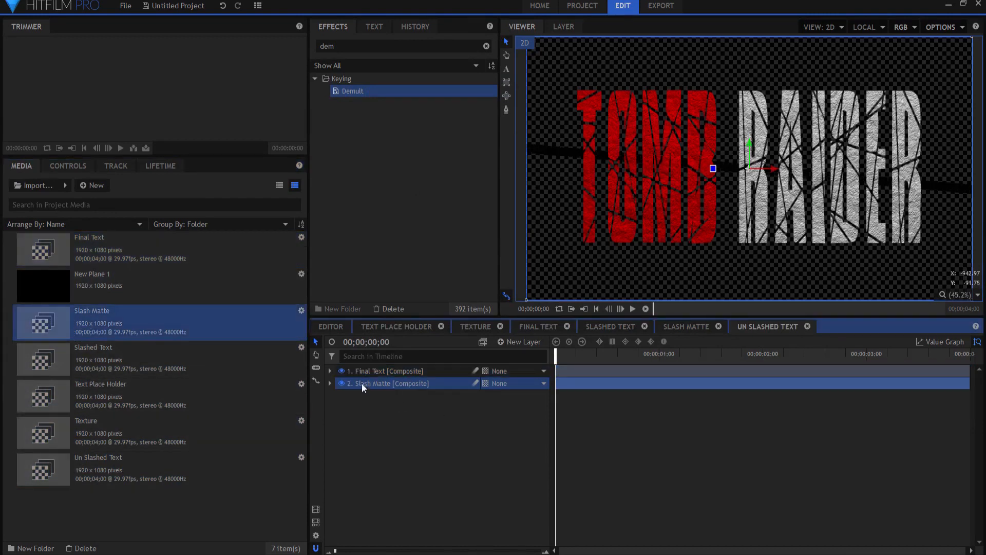
pyautogui.click(342, 384)
# Apply the Set Matte effect to the Final Text layer with Slash Matte as its source layer and Invert enabled
pyautogui.doubleClick(344, 46)
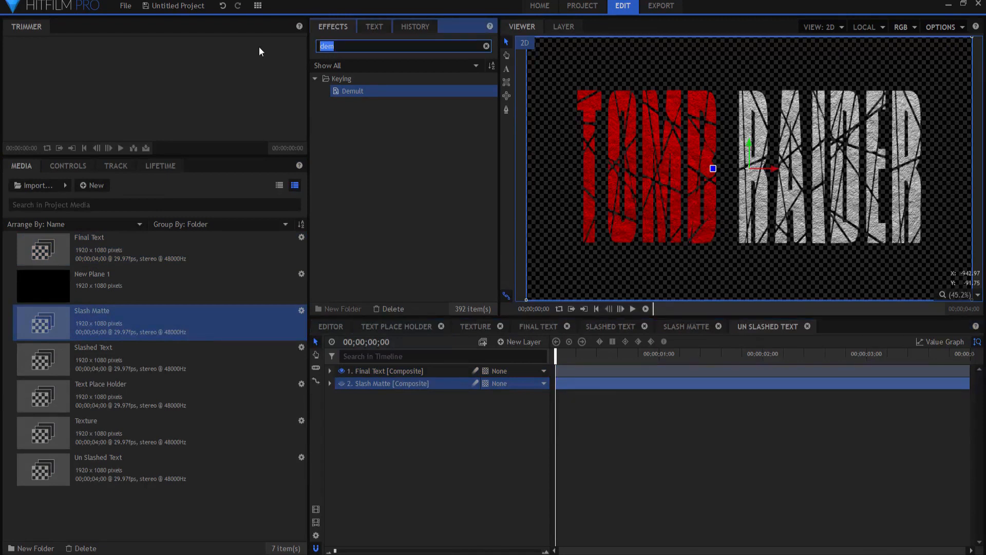
pyautogui.write('set')
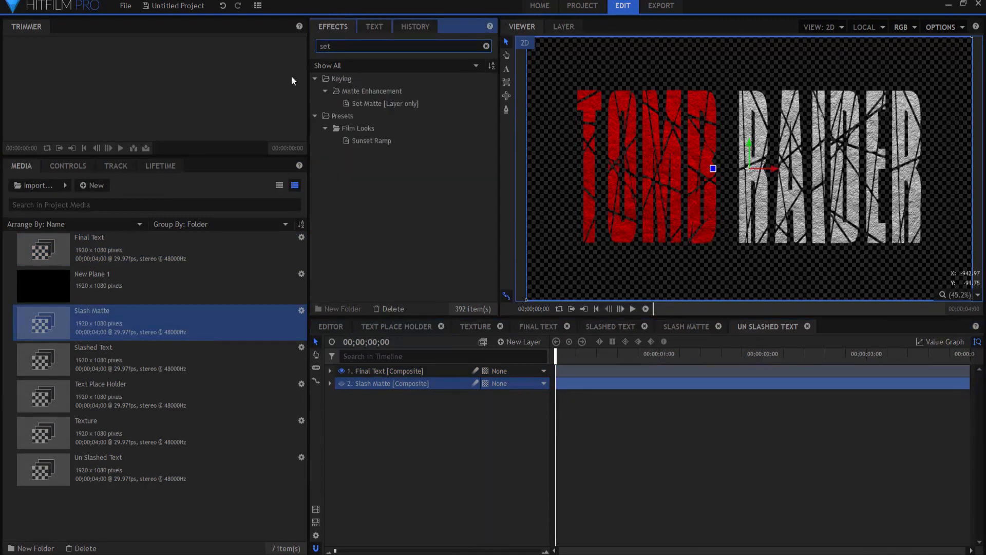
pyautogui.moveTo(369, 103); pyautogui.dragTo(388, 373)
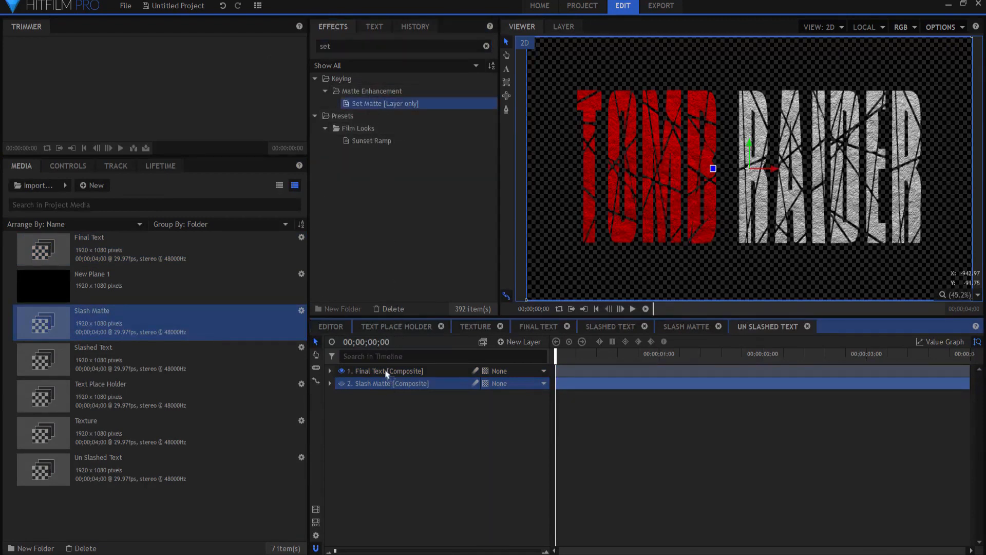
pyautogui.click(350, 408)
pyautogui.click(465, 420)
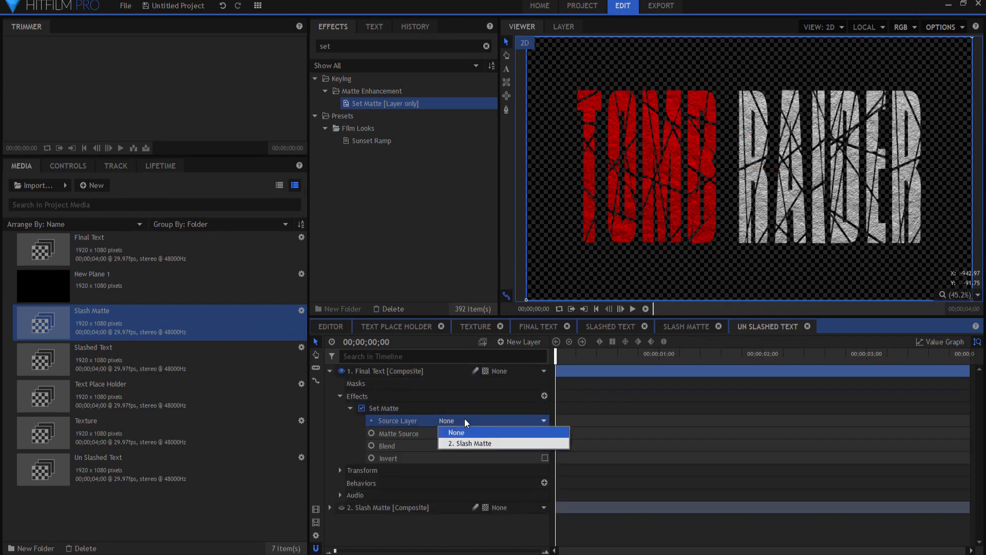
pyautogui.click(470, 442)
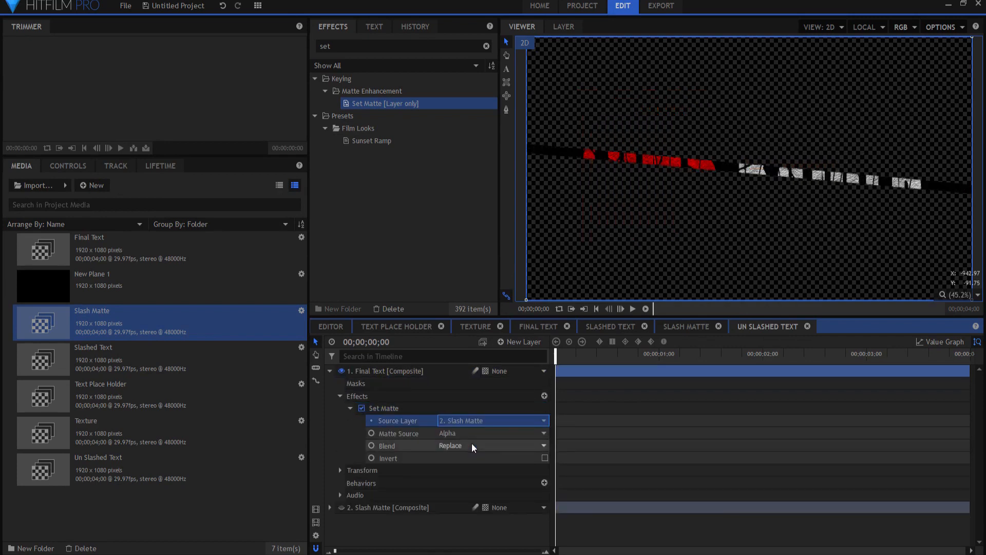
pyautogui.click(545, 457)
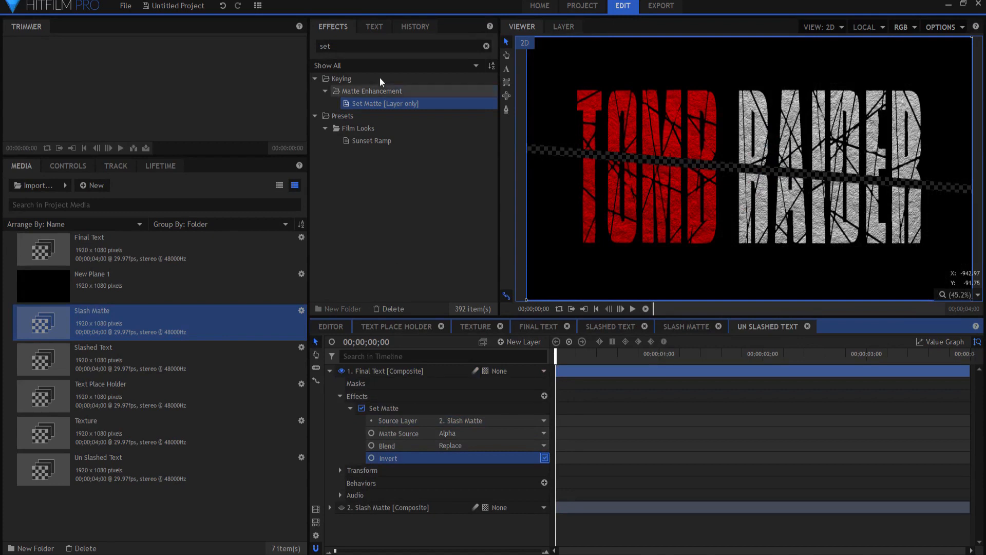
# Apply the Demult effect to the Final Text layer in Un Slashed Text to remove the black around the letters
pyautogui.moveTo(364, 47); pyautogui.dragTo(274, 53)
pyautogui.write('dem')
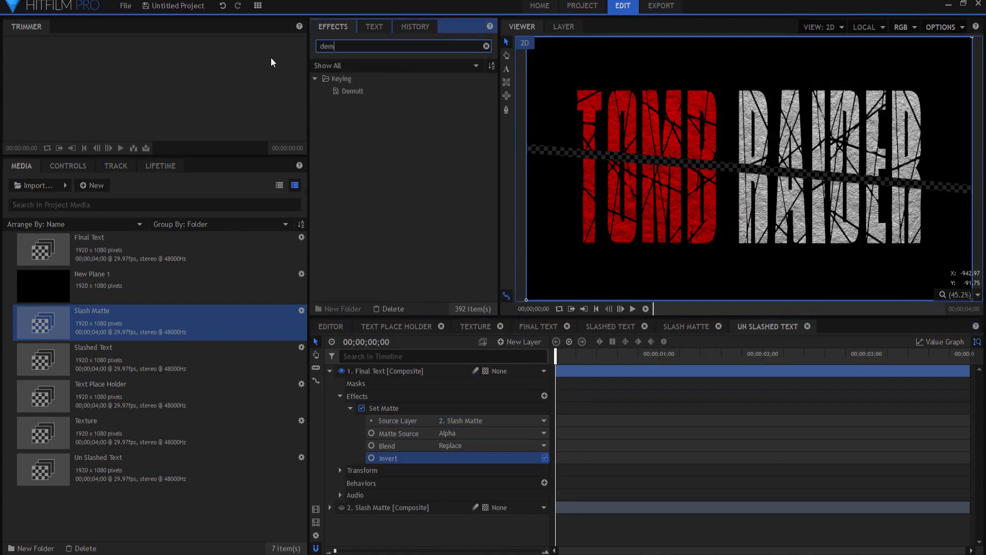
pyautogui.moveTo(360, 91); pyautogui.dragTo(391, 375)
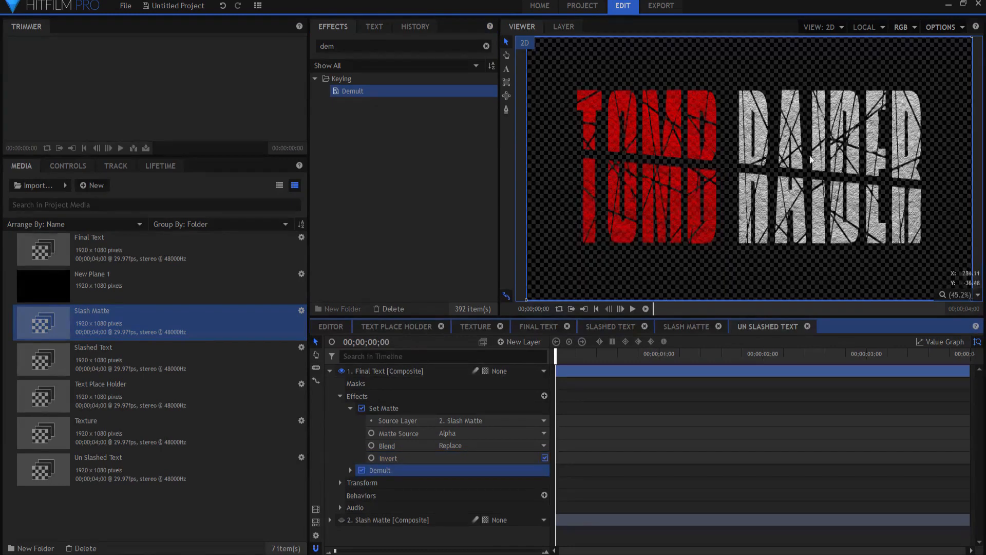
pyautogui.click(330, 371)
pyautogui.click(396, 477)
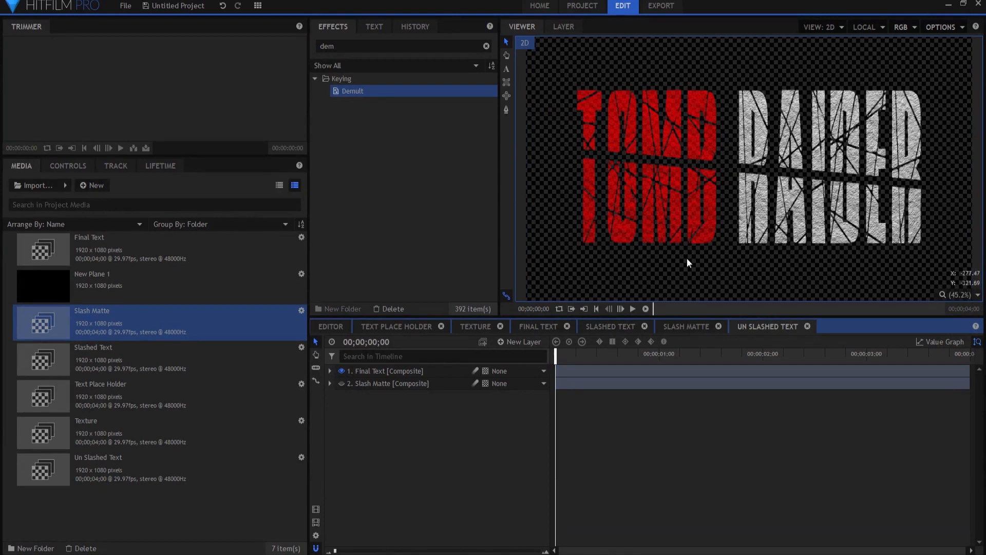
# Create a 1080p composite shot named Final Shot with a duration of 00;00;04;00
pyautogui.click(95, 184)
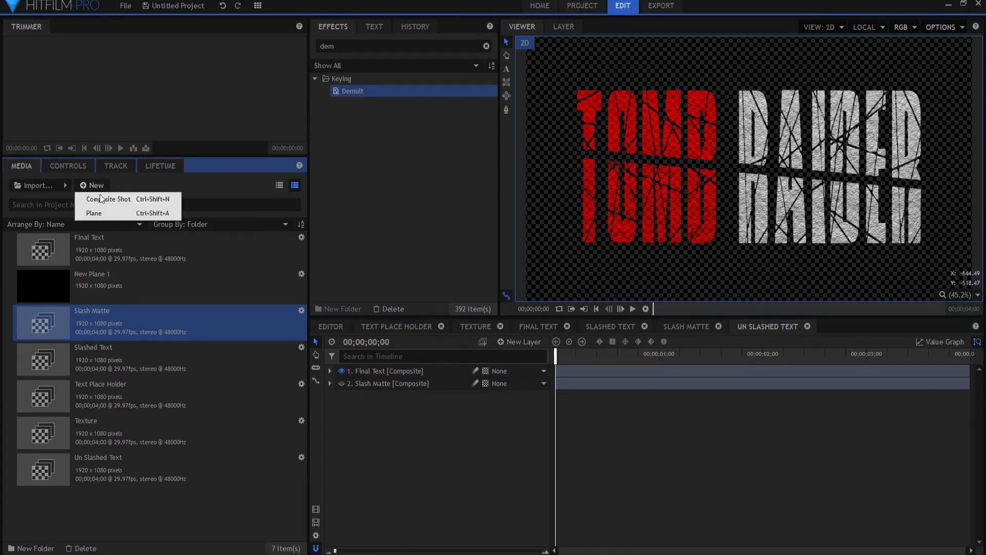
pyautogui.click(100, 198)
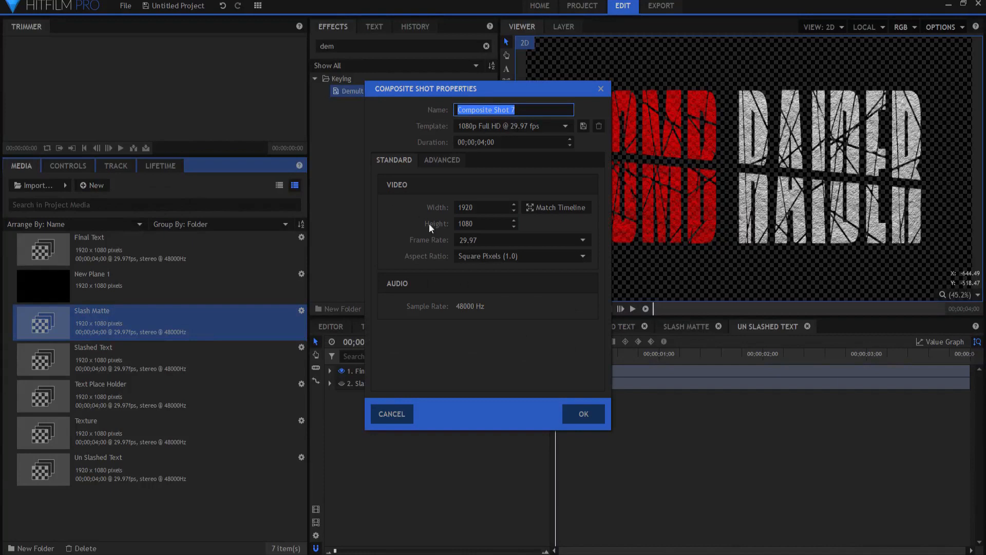
pyautogui.write('Final ')
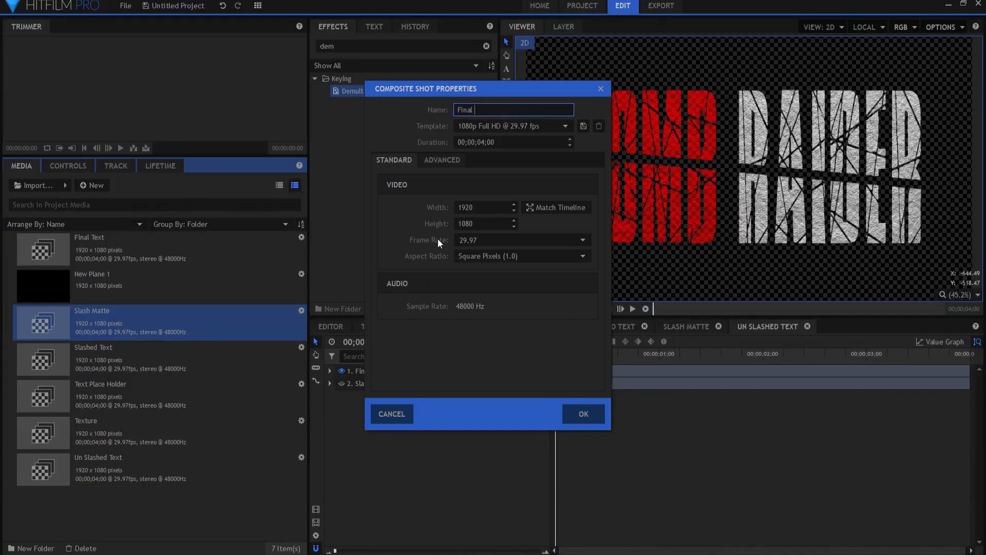
pyautogui.write('Shot')
pyautogui.press('Return')
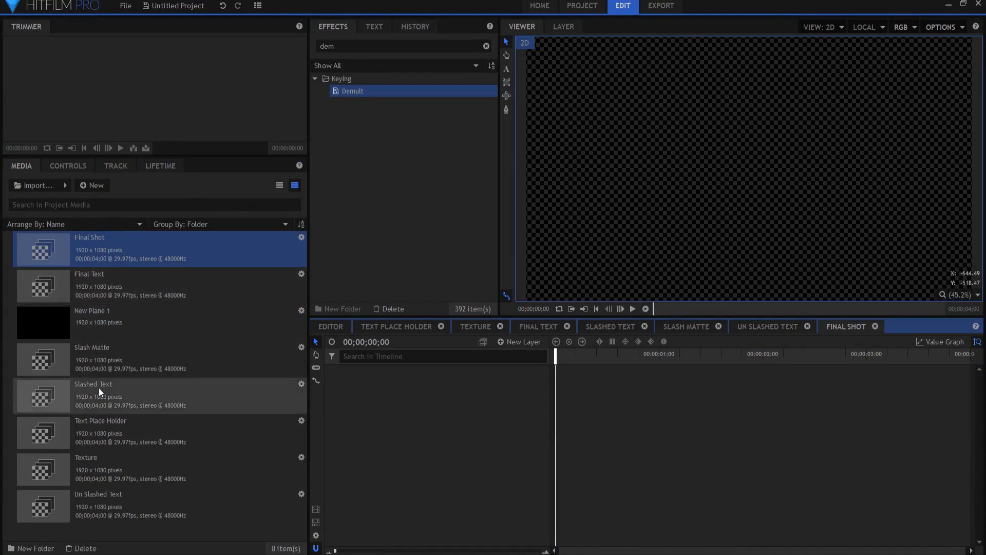
# Add the Un Slashed Text composite to the Final Shot timeline and place Slashed Text above it
pyautogui.moveTo(79, 504); pyautogui.dragTo(440, 399)
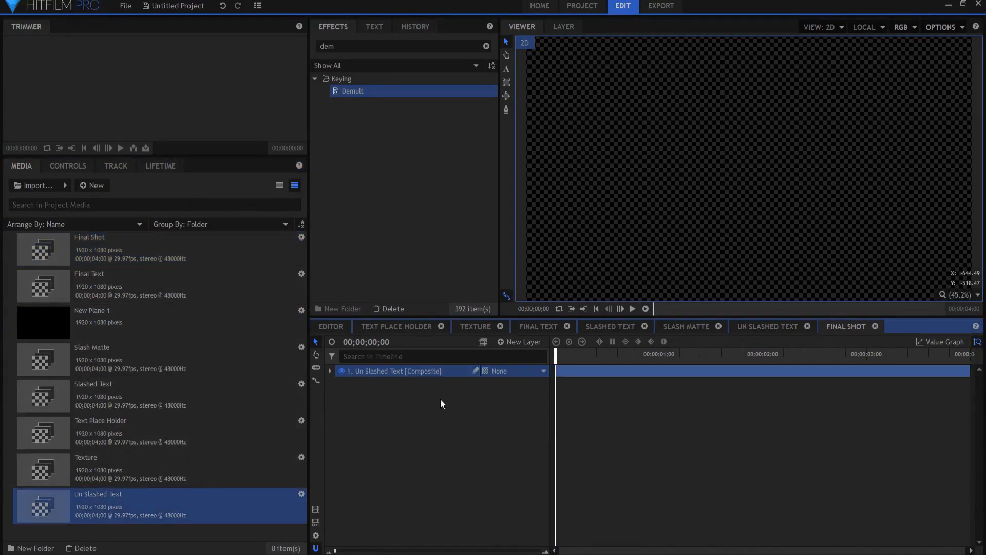
pyautogui.moveTo(99, 396); pyautogui.dragTo(401, 368)
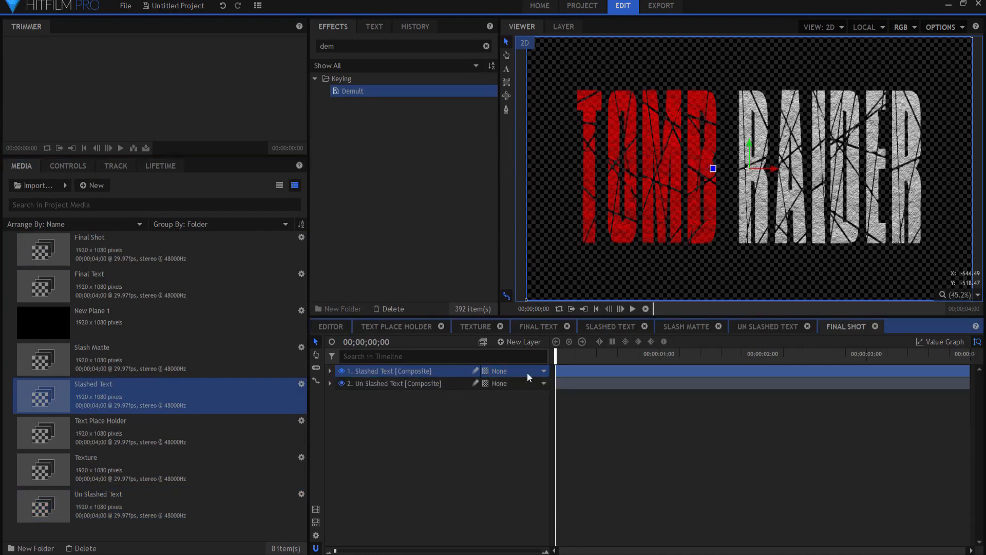
pyautogui.click(461, 467)
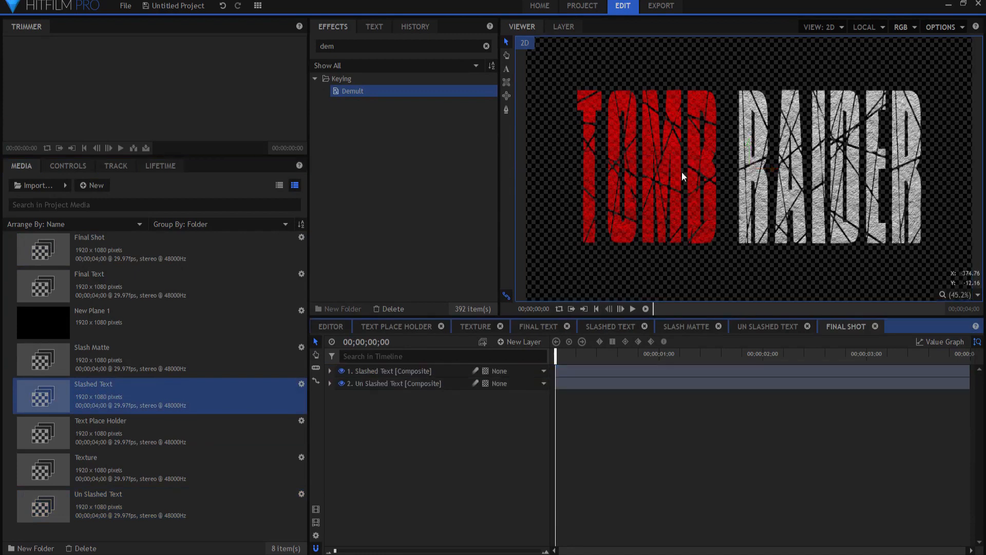
# Check each text layer in Final Shot on its own by temporarily hiding the other one
pyautogui.click(341, 383)
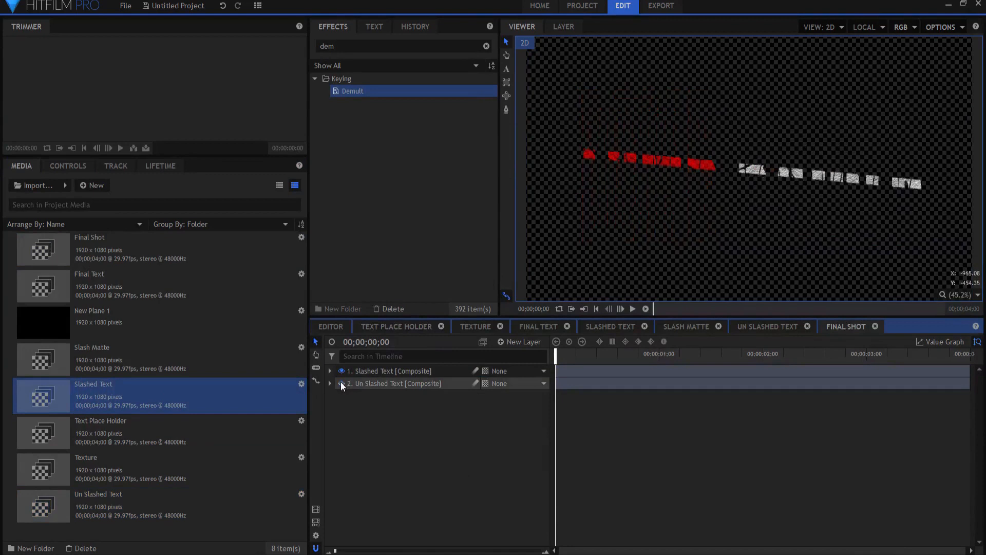
pyautogui.click(341, 383)
pyautogui.click(340, 371)
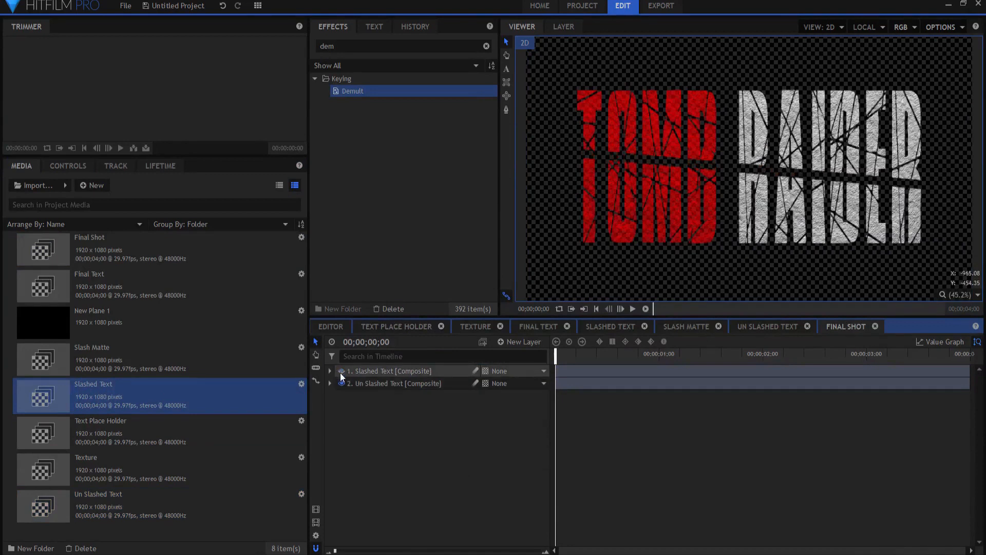
pyautogui.click(340, 370)
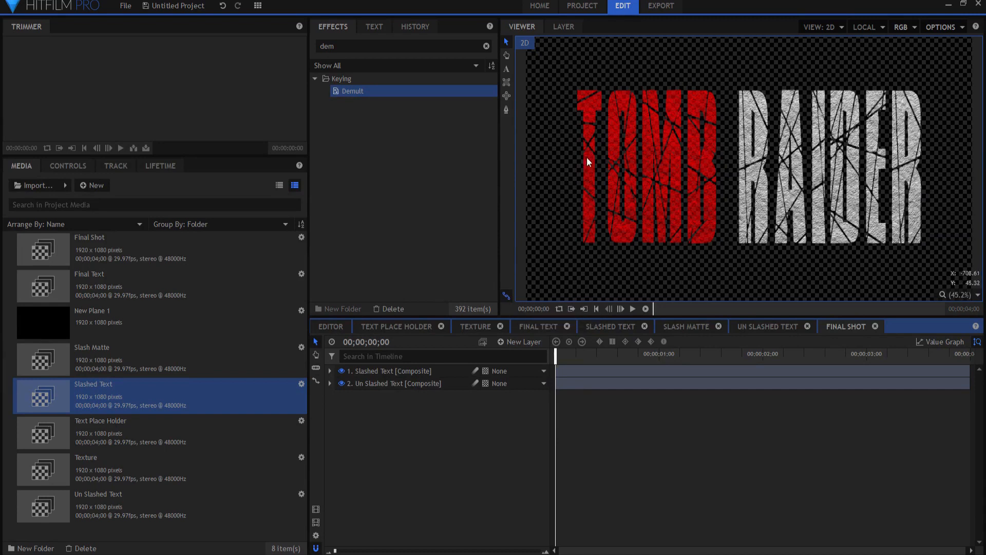
# Apply the Atomic Particle effect to the Slashed Text layer in Final Shot
pyautogui.doubleClick(363, 47)
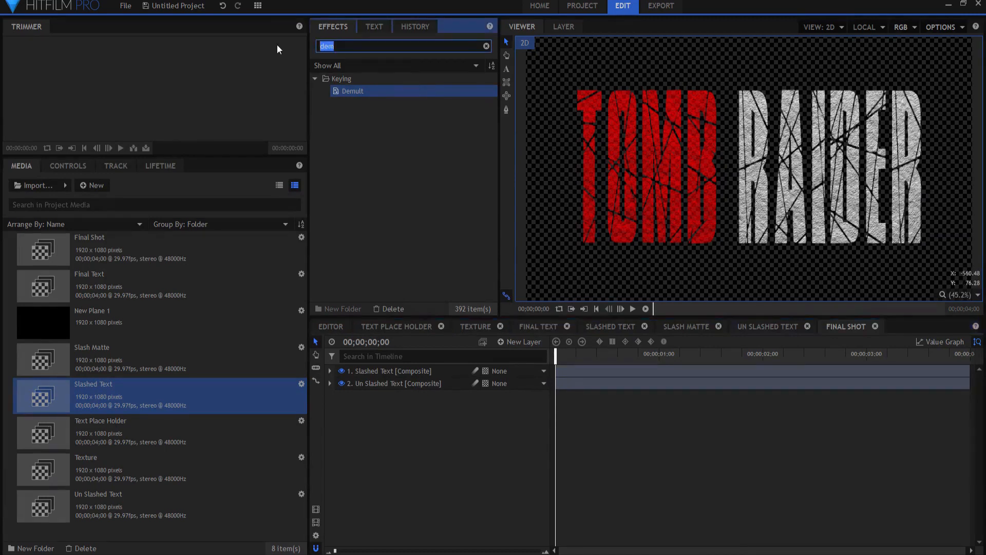
pyautogui.write('part')
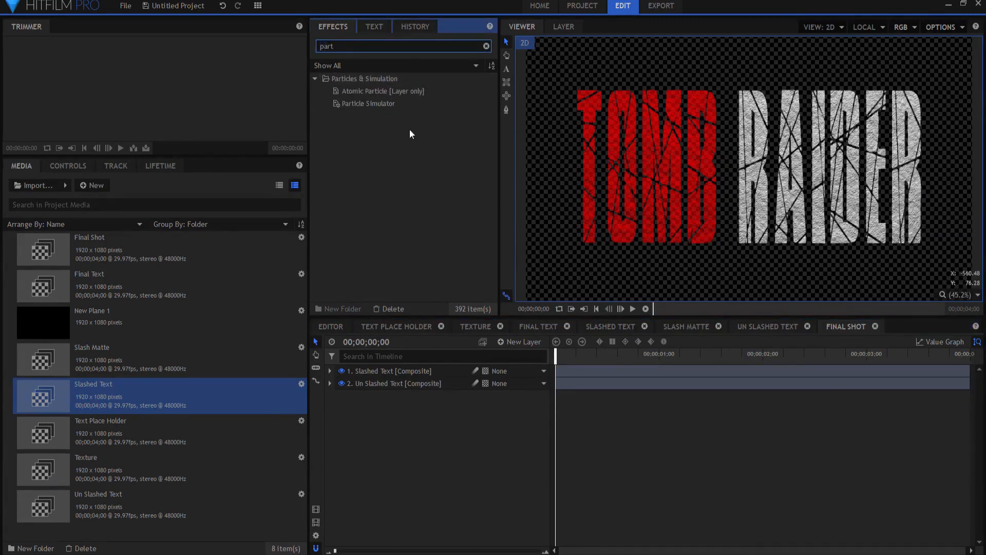
pyautogui.moveTo(370, 106)
pyautogui.mouseDown()
pyautogui.moveTo(369, 381)
pyautogui.moveTo(376, 97)
pyautogui.moveTo(361, 90)
pyautogui.mouseUp()
pyautogui.click(361, 90)
pyautogui.moveTo(372, 380); pyautogui.dragTo(369, 367)
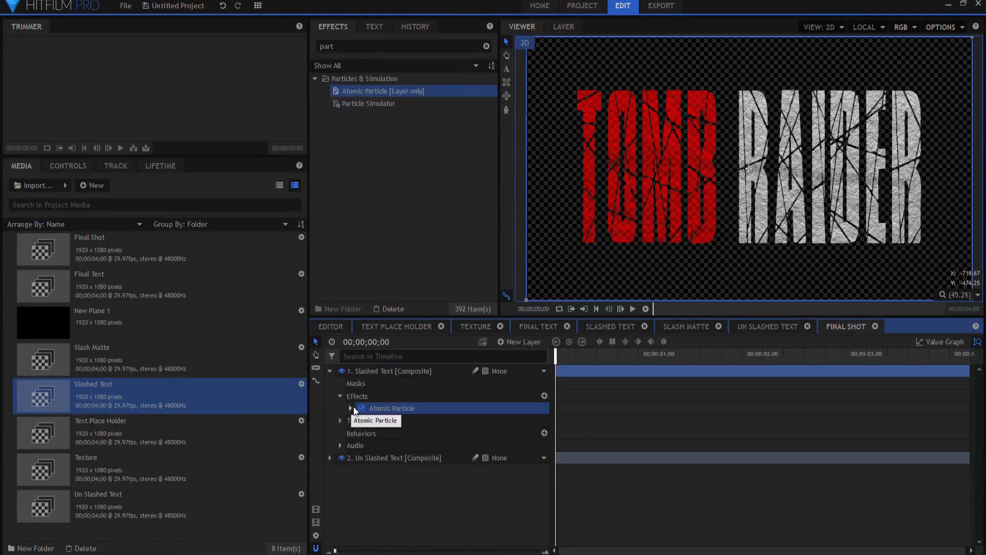
pyautogui.moveTo(555, 358)
pyautogui.mouseDown()
pyautogui.moveTo(657, 362)
pyautogui.moveTo(554, 359)
pyautogui.mouseUp()
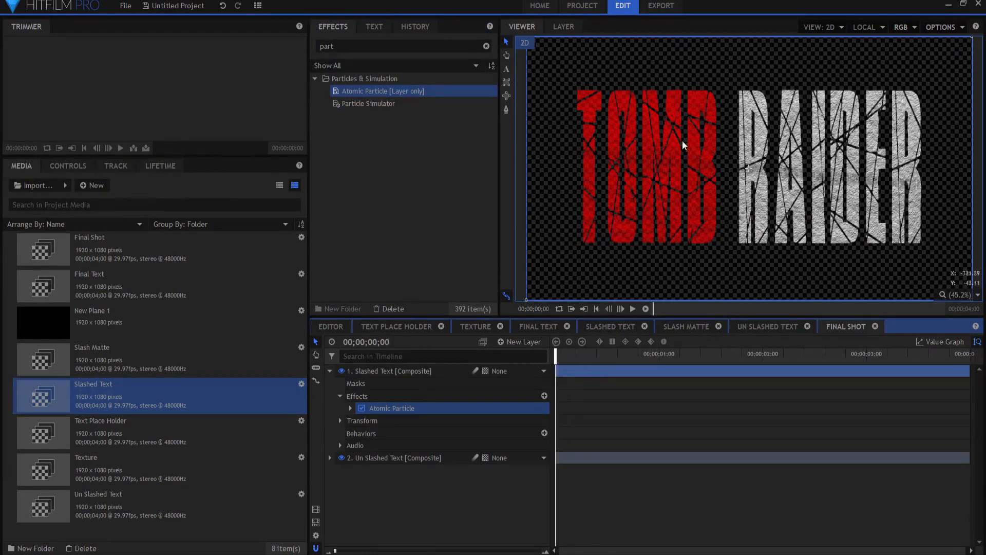
# Examine the Atomic Particle effect's Disperse amount and Dispersion Map settings on the Slashed Text layer
pyautogui.click(350, 407)
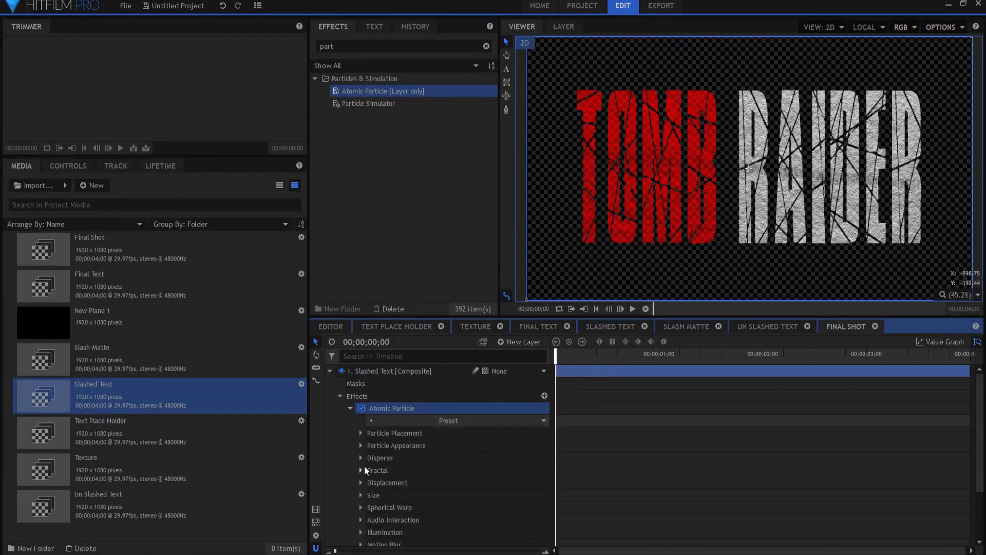
pyautogui.click(381, 458)
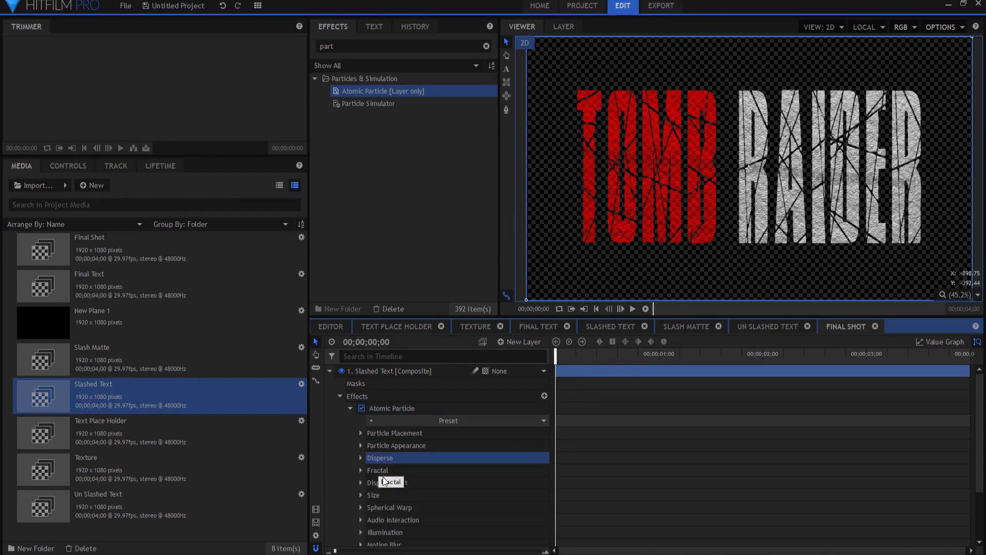
pyautogui.click(361, 458)
pyautogui.moveTo(537, 469)
pyautogui.mouseDown()
pyautogui.moveTo(583, 469)
pyautogui.moveTo(535, 470)
pyautogui.mouseUp()
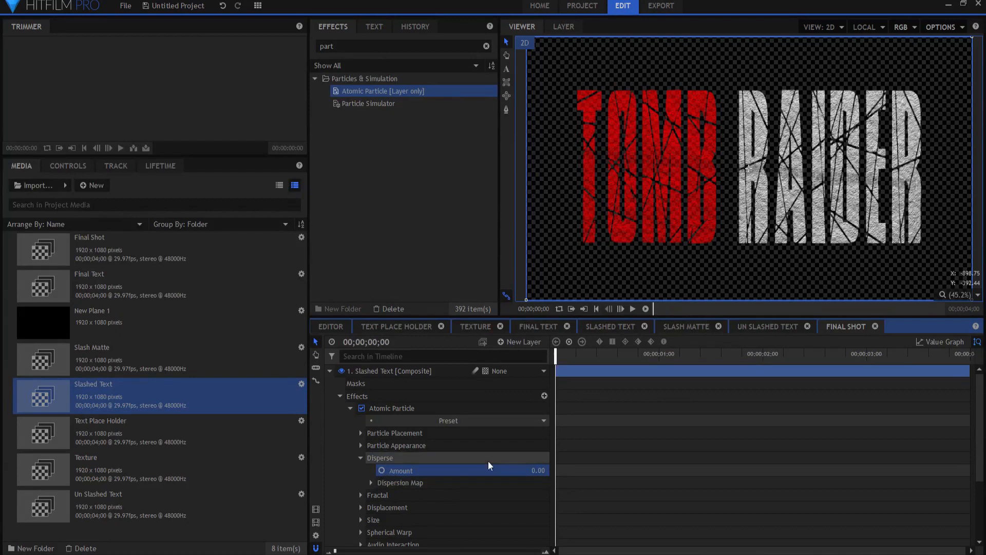
pyautogui.moveTo(537, 470)
pyautogui.mouseDown()
pyautogui.moveTo(595, 469)
pyautogui.moveTo(538, 470)
pyautogui.mouseUp()
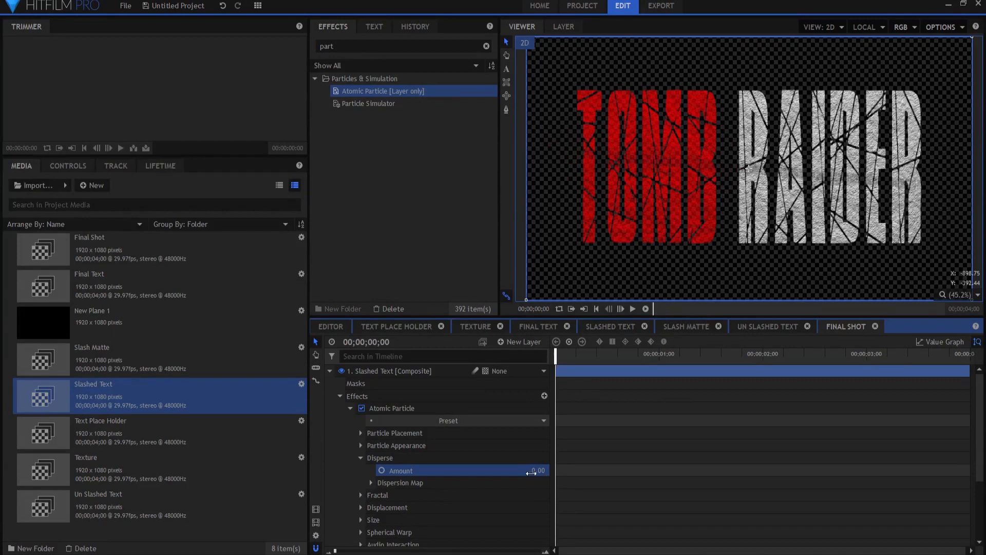
pyautogui.click(383, 482)
pyautogui.click(371, 483)
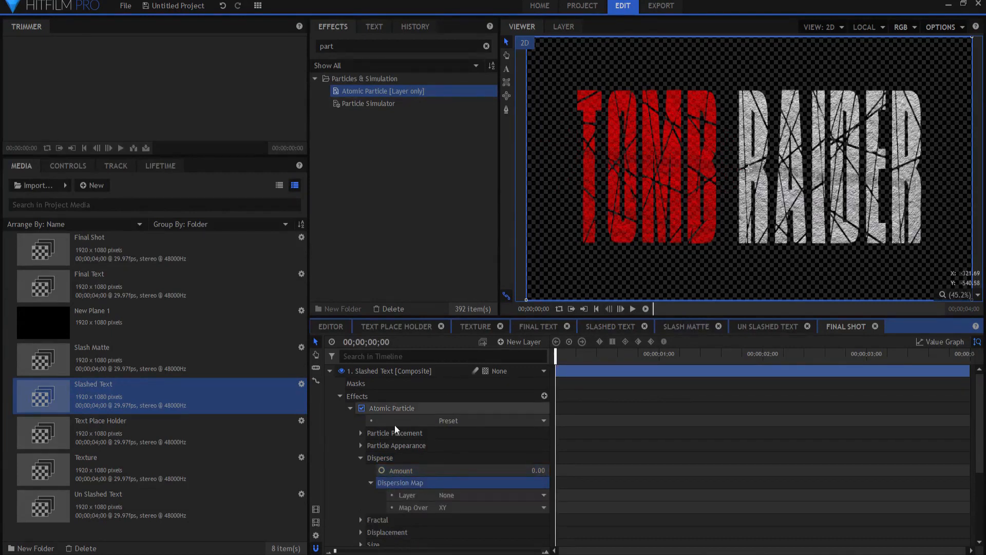
# Create a composite shot named Dispersion Map with the existing settings and add New Plane 1 to its timeline
pyautogui.click(82, 183)
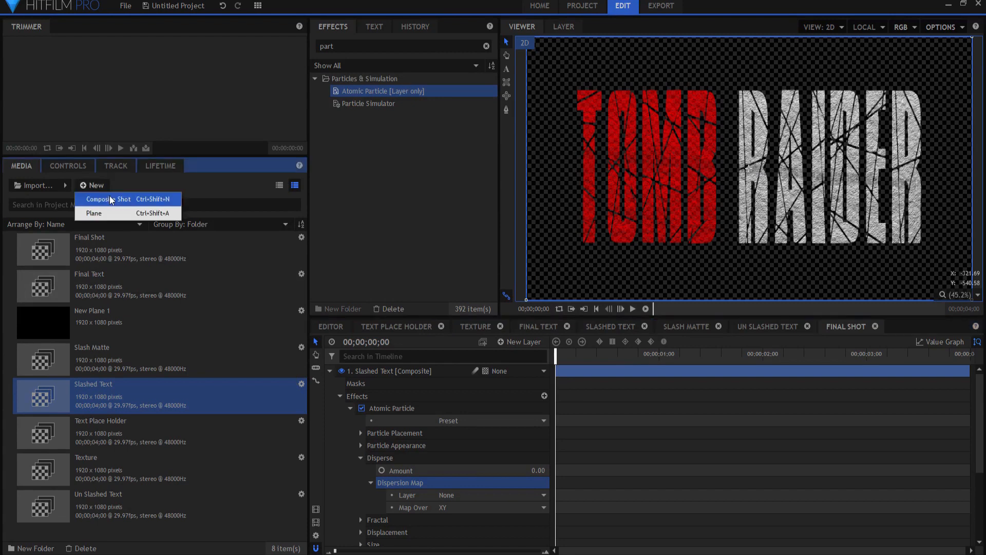
pyautogui.click(110, 196)
pyautogui.write('Dispersion Map')
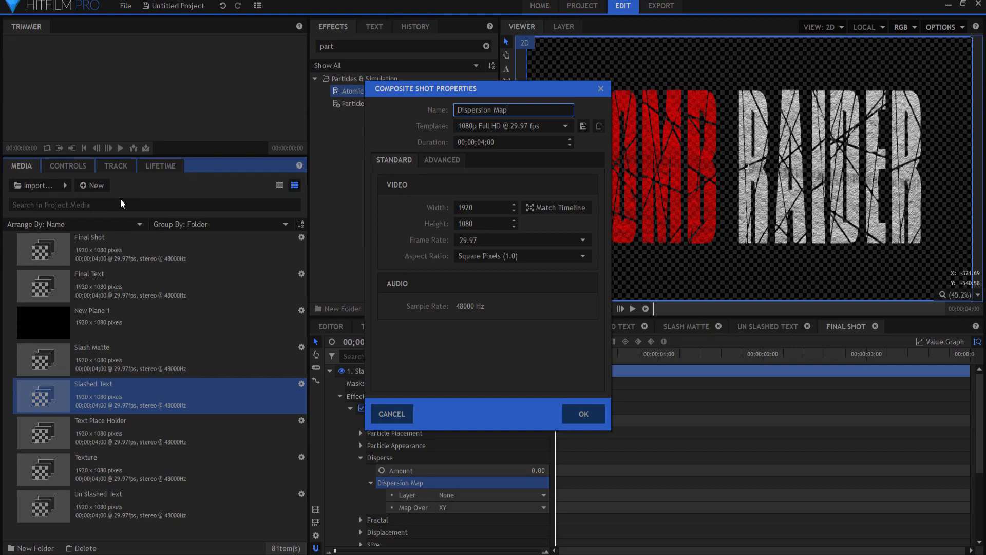
pyautogui.press('Return')
pyautogui.moveTo(84, 368); pyautogui.dragTo(408, 400)
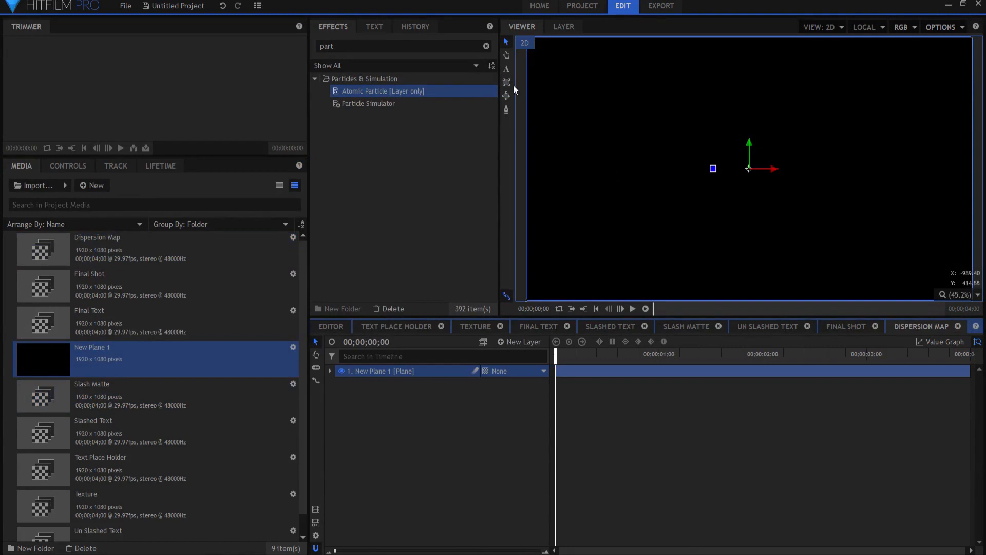
# Apply the Fill Color effect to the New Plane 1 layer and set its Blend Amount to 100%
pyautogui.click(360, 46)
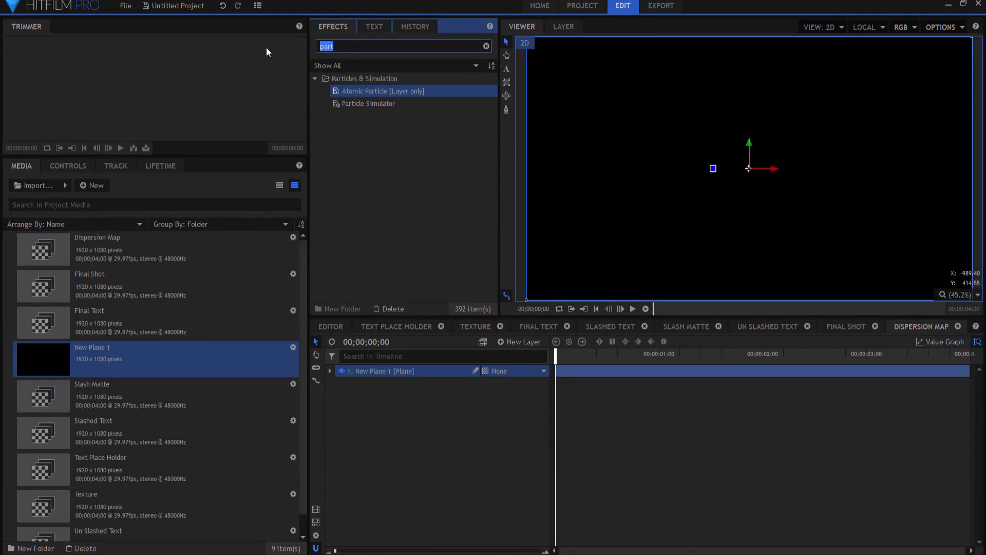
pyautogui.write('fill')
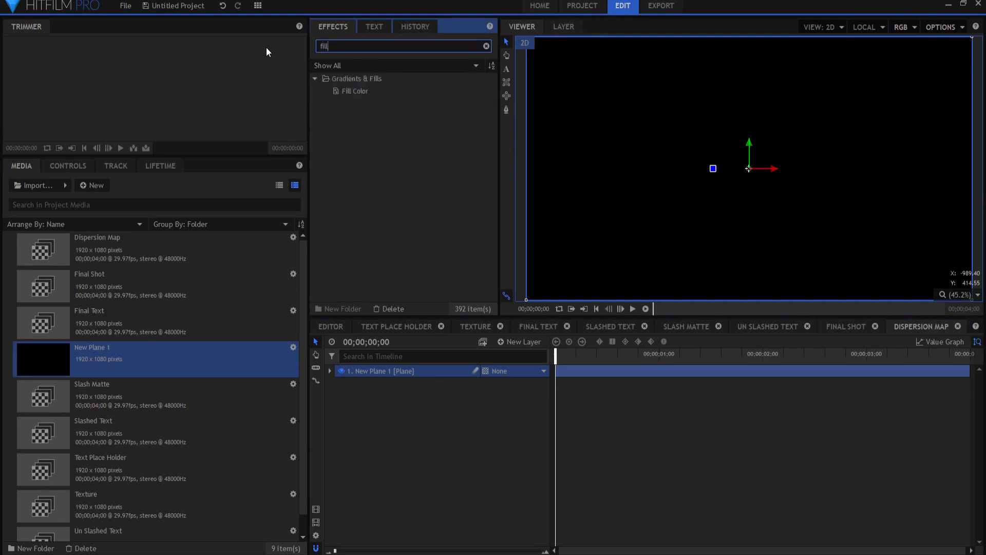
pyautogui.moveTo(367, 91); pyautogui.dragTo(376, 376)
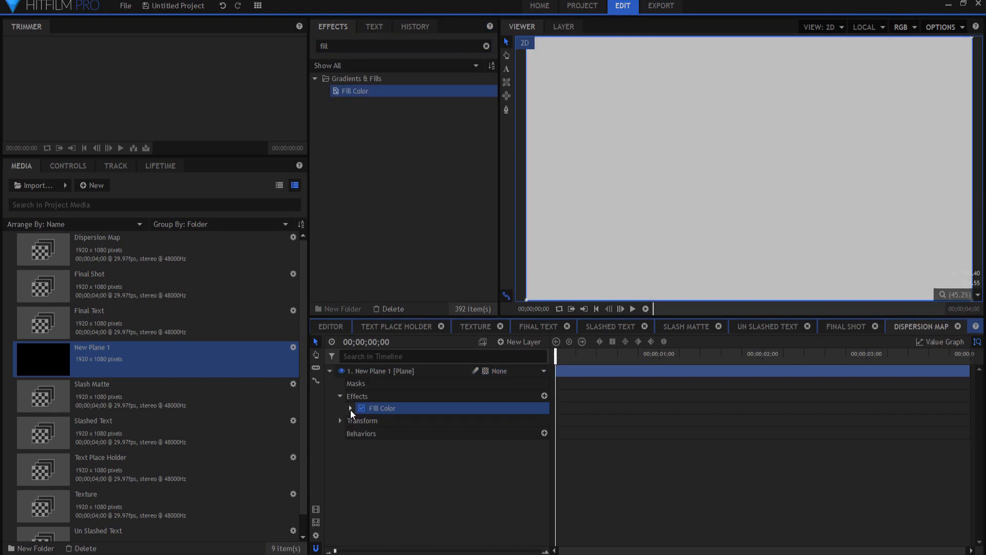
pyautogui.click(350, 408)
pyautogui.moveTo(552, 436); pyautogui.dragTo(581, 435)
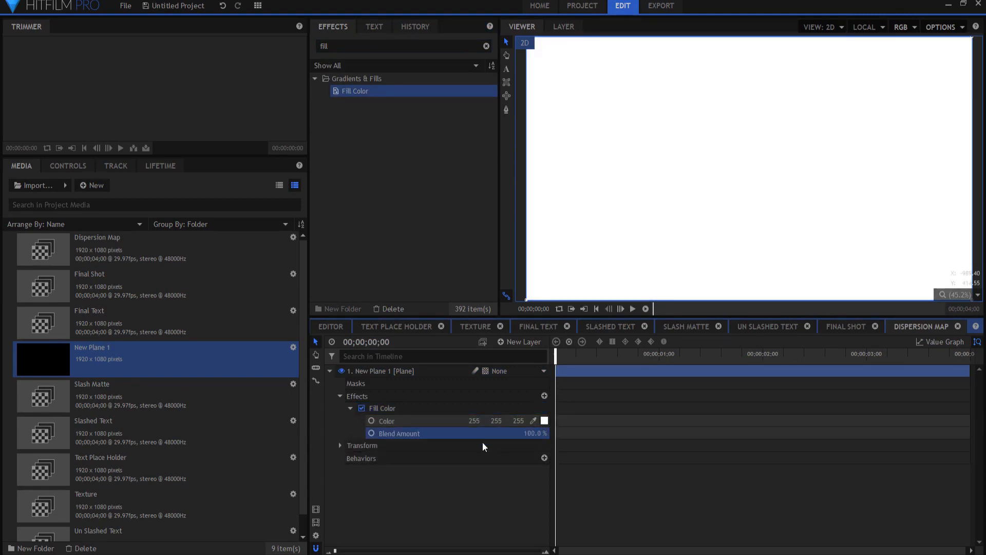
pyautogui.click(473, 506)
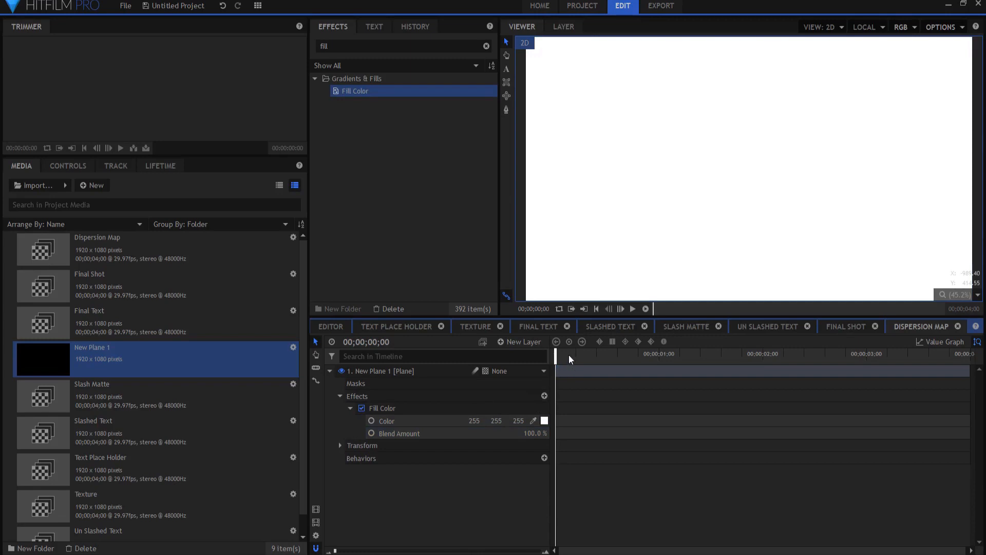
# Draw a rectangular mask on the New Plane 1 layer, taller and wider than the frame and entirely outside its left edge
pyautogui.scroll(-2, 771, 166)
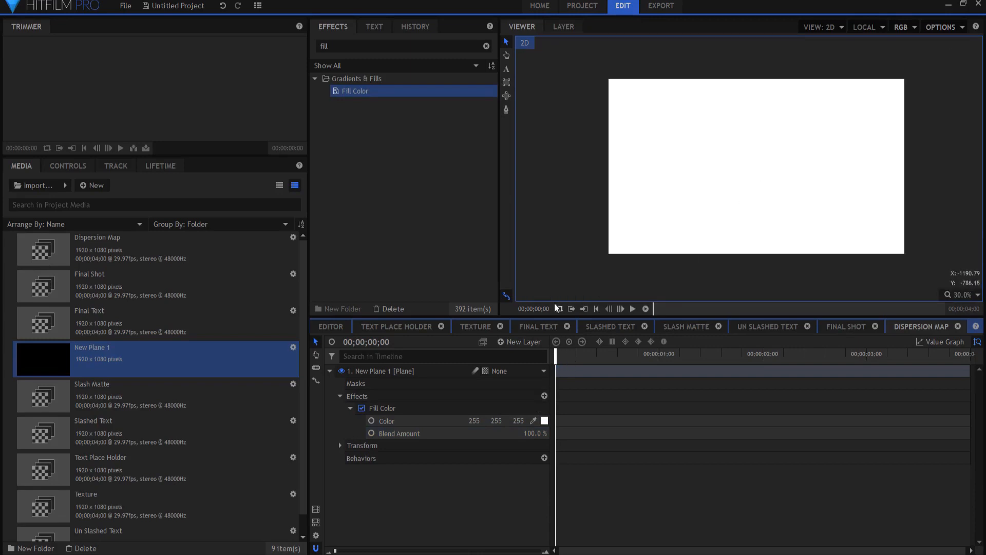
pyautogui.click(506, 84)
pyautogui.moveTo(580, 228); pyautogui.dragTo(732, 220)
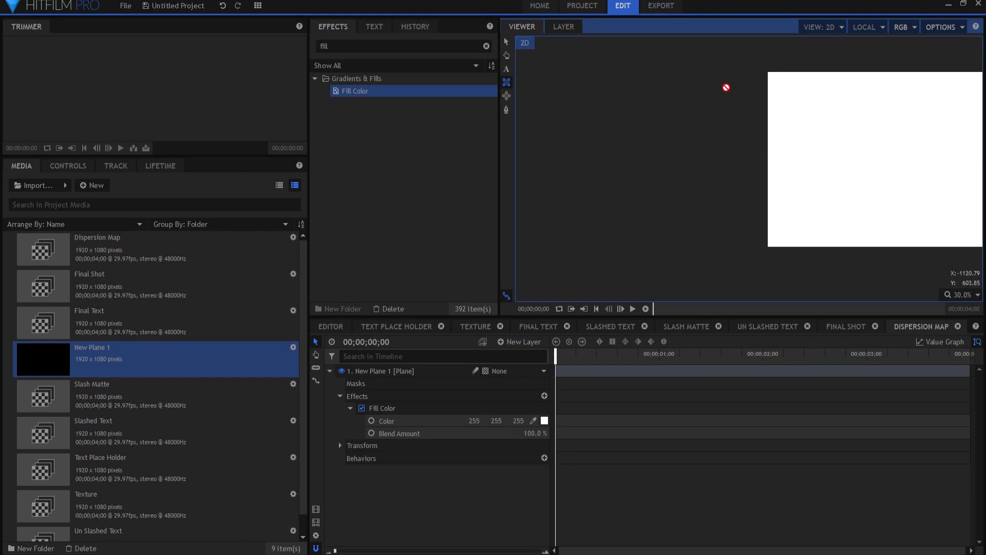
pyautogui.click(383, 373)
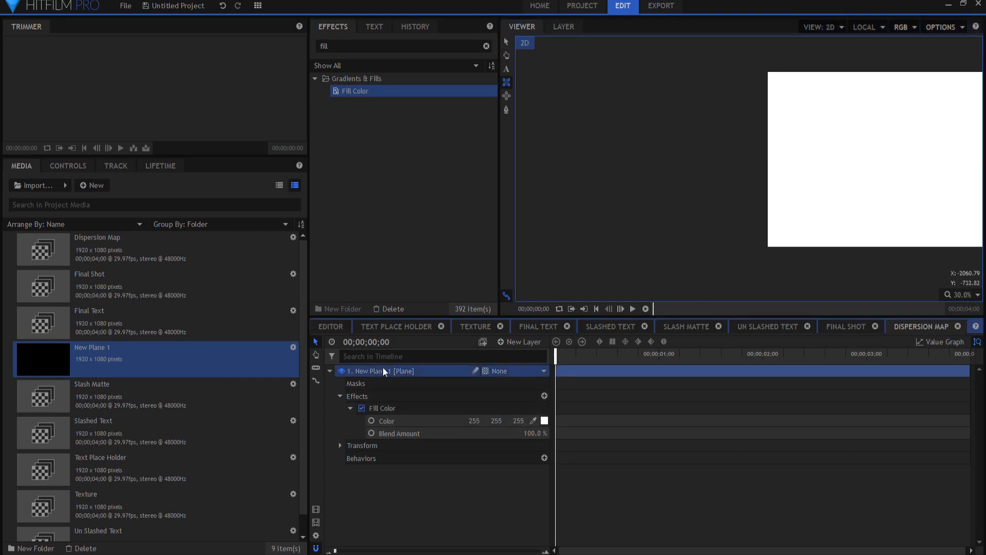
pyautogui.scroll(-2, 729, 149)
pyautogui.moveTo(729, 92); pyautogui.dragTo(560, 204)
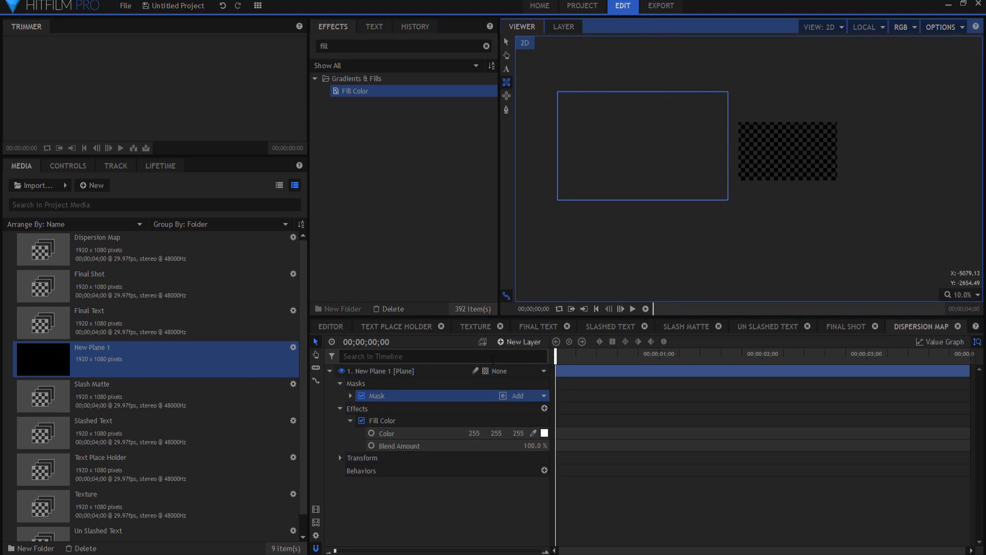
# Set a keyframe on the mask's Position at 00;00;01;00
pyautogui.click(350, 395)
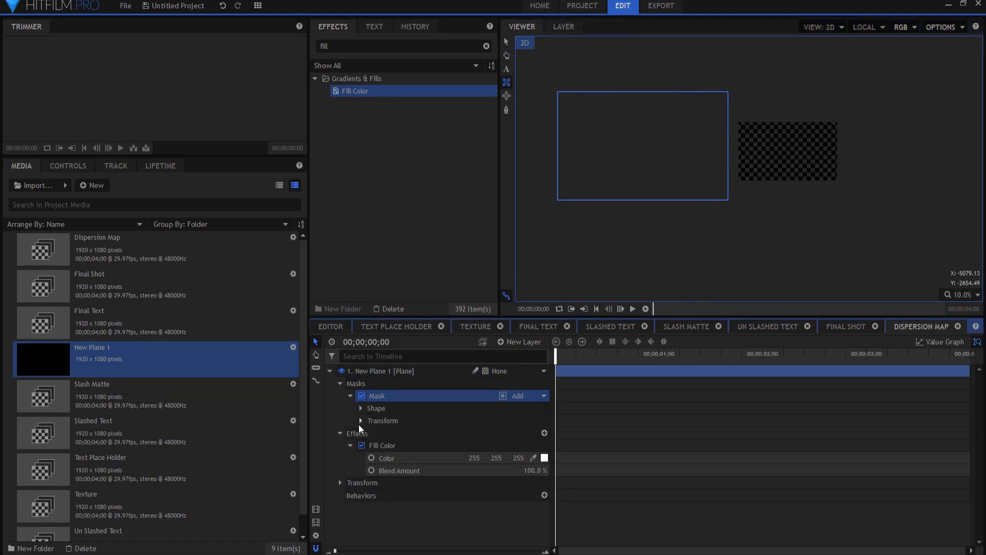
pyautogui.click(360, 421)
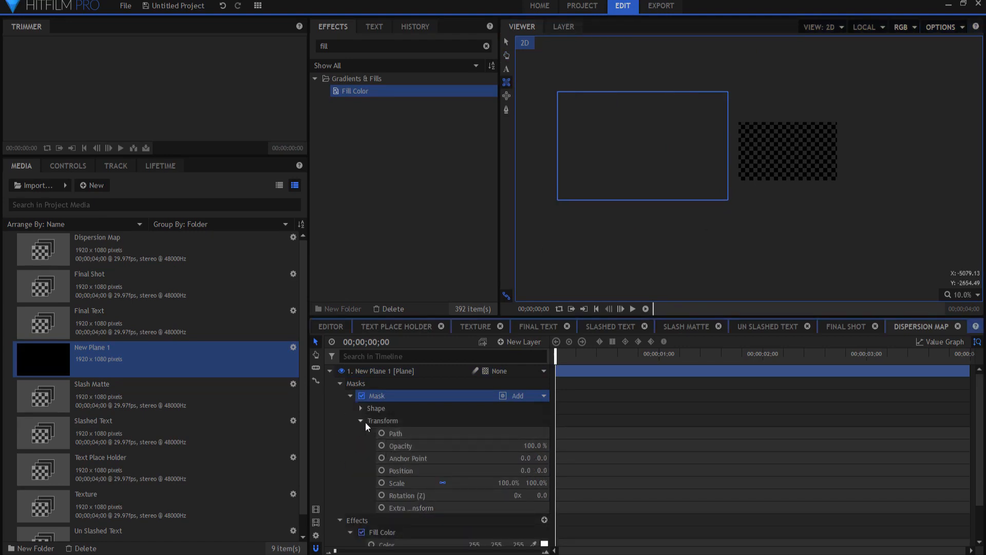
pyautogui.click(659, 358)
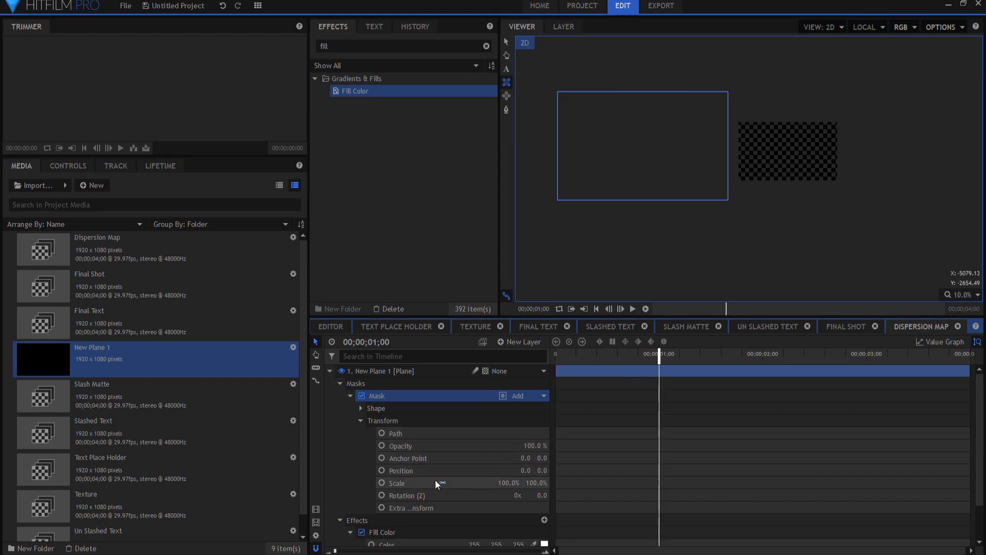
pyautogui.click(382, 471)
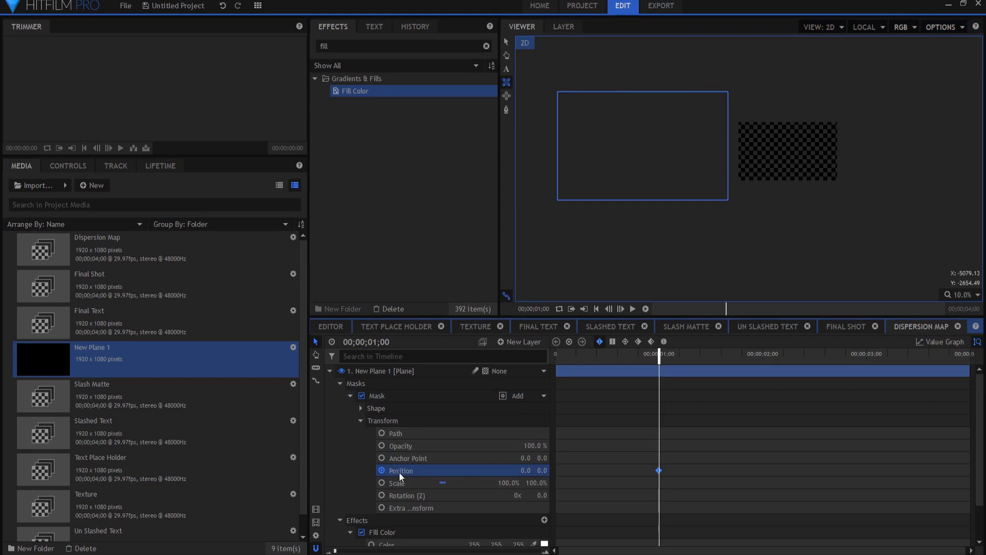
# Keyframe the mask's Position X at 2424 at 00;00;01;10 so the mask covers the whole frame
pyautogui.press('Right')
pyautogui.press('Right')
pyautogui.press('Right')
pyautogui.press('Right')
pyautogui.press('Right')
pyautogui.press('Right')
pyautogui.press('Right')
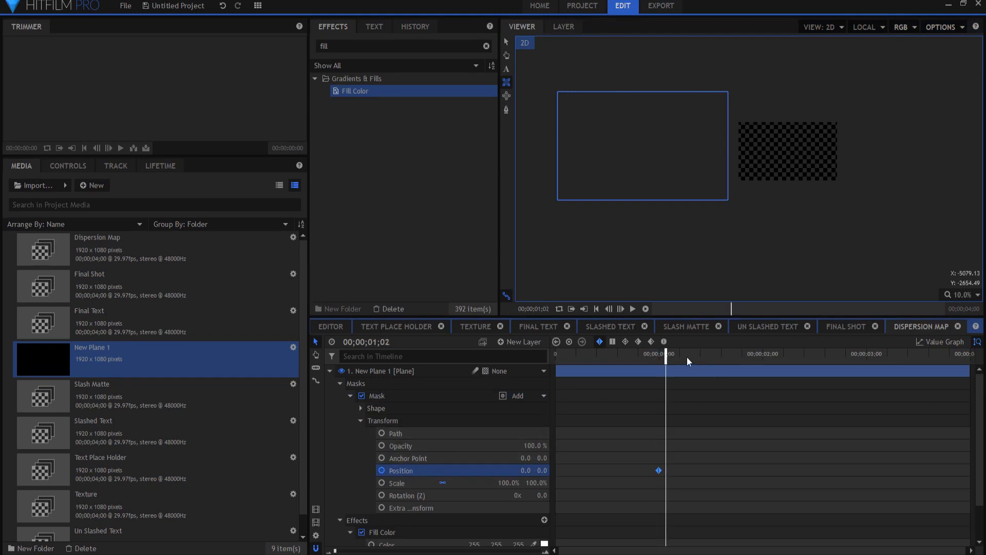
pyautogui.press('Right')
pyautogui.press('Right')
pyautogui.press('Right')
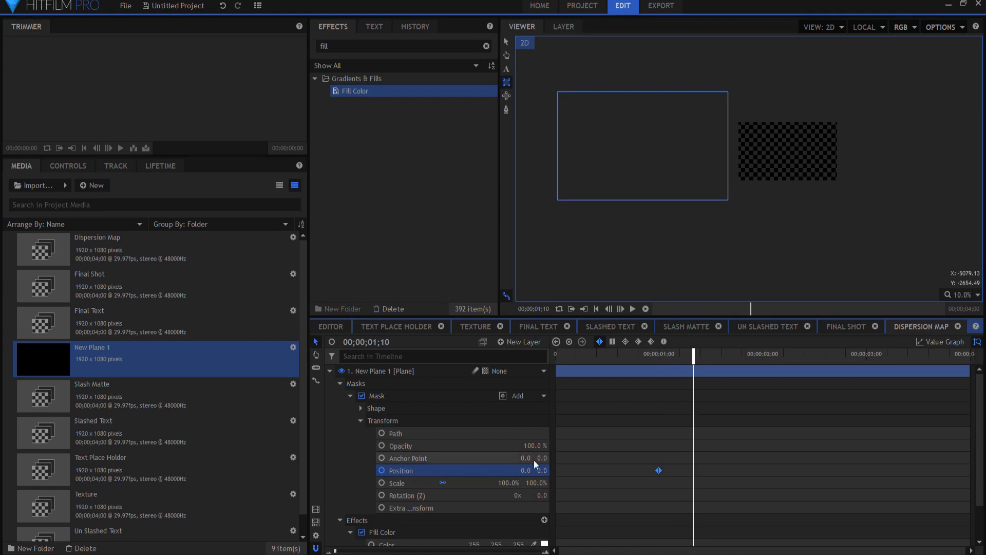
pyautogui.moveTo(526, 470); pyautogui.dragTo(754, 470)
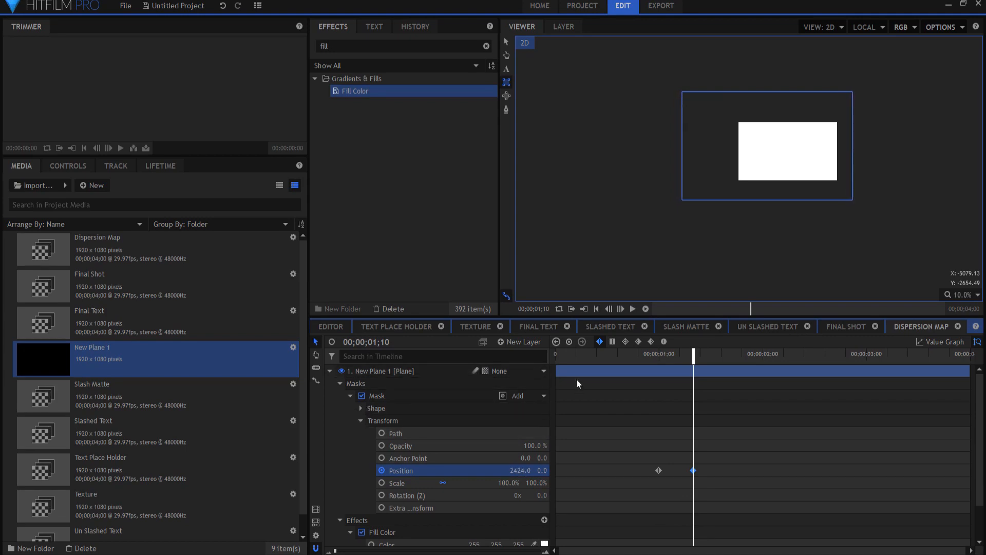
# Set the mask's Feather Strength to about 348 px, checking its edge midway through the move at 00;00;01;05
pyautogui.moveTo(696, 347); pyautogui.dragTo(677, 352)
pyautogui.click(360, 407)
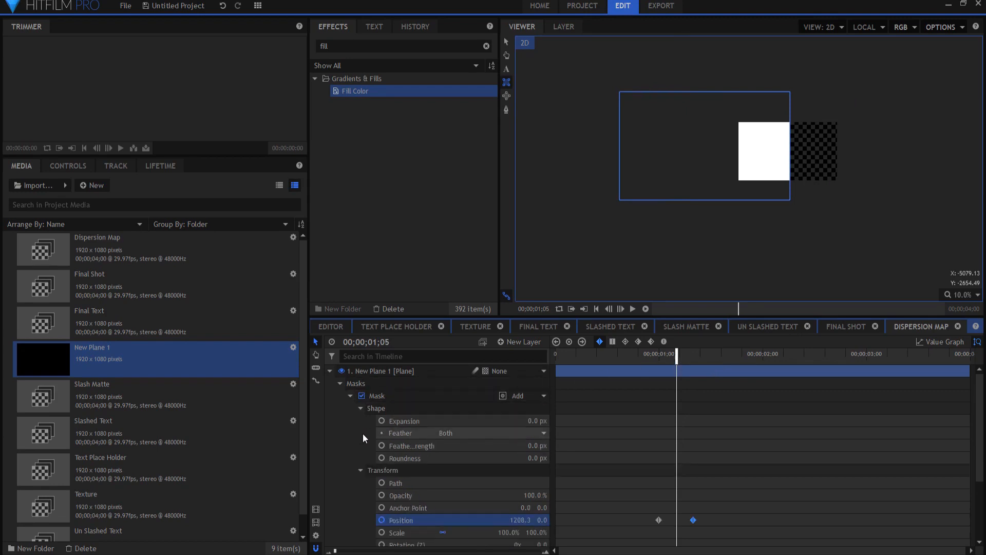
pyautogui.moveTo(533, 444); pyautogui.dragTo(570, 444)
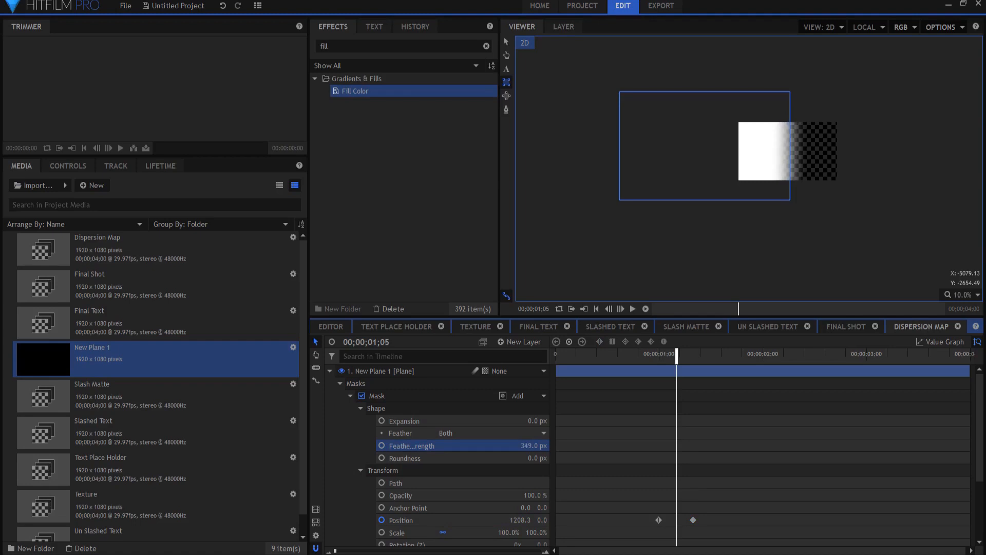
# Shift the mask slightly farther left at its 00;00;01;00 Position keyframe and set Position X to 2513 at the 00;00;01;10 keyframe
pyautogui.moveTo(666, 363); pyautogui.dragTo(552, 362)
pyautogui.click(659, 519)
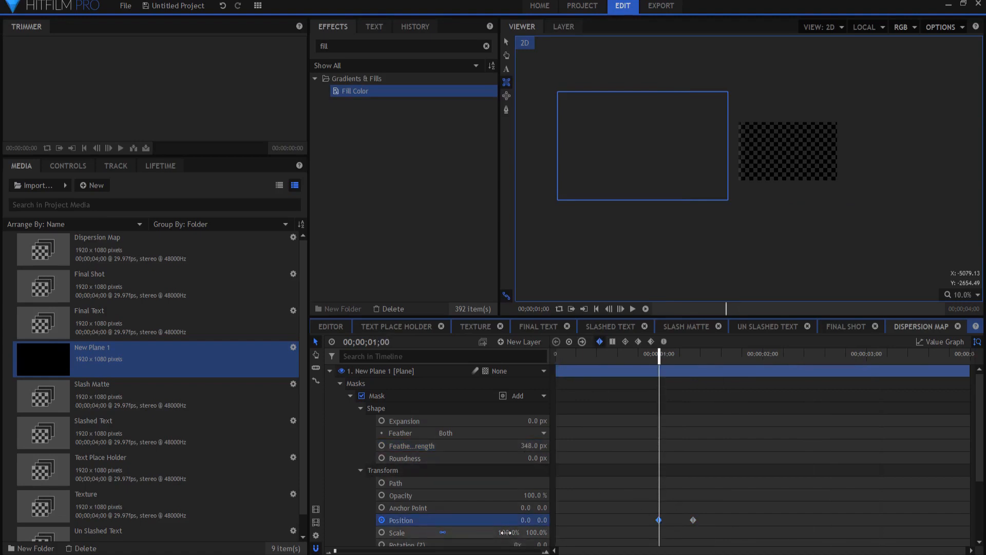
pyautogui.scroll(-1, 506, 526)
pyautogui.moveTo(525, 484); pyautogui.dragTo(479, 485)
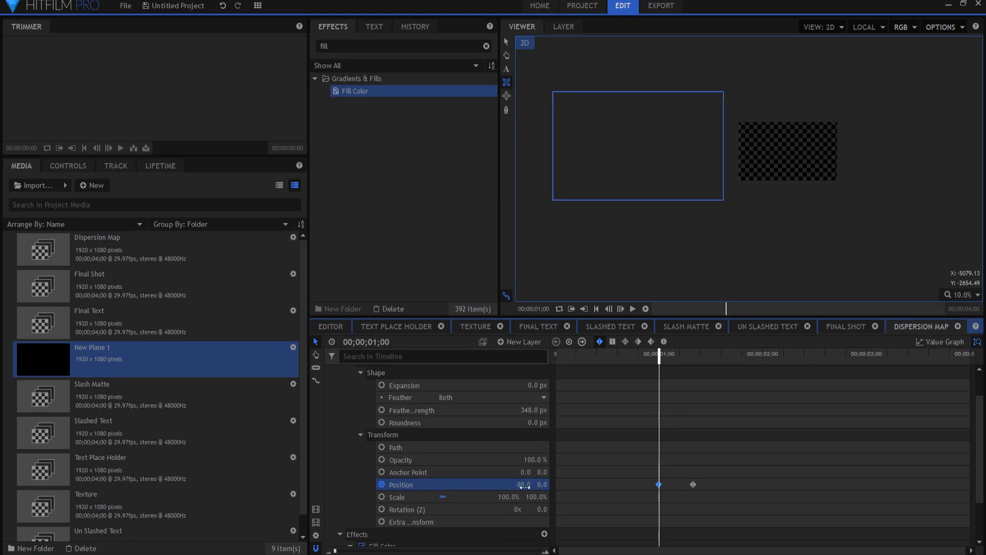
pyautogui.click(693, 484)
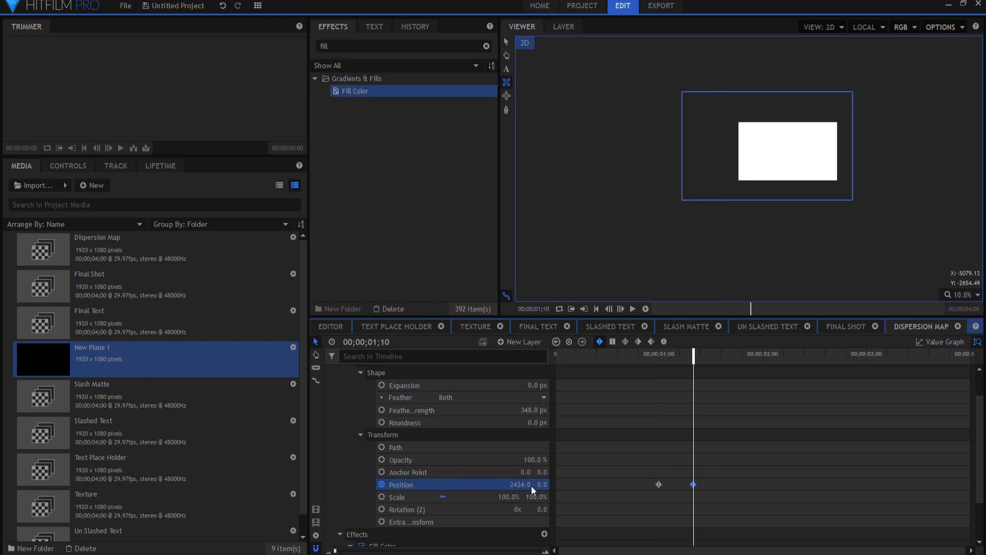
pyautogui.moveTo(521, 484); pyautogui.dragTo(566, 484)
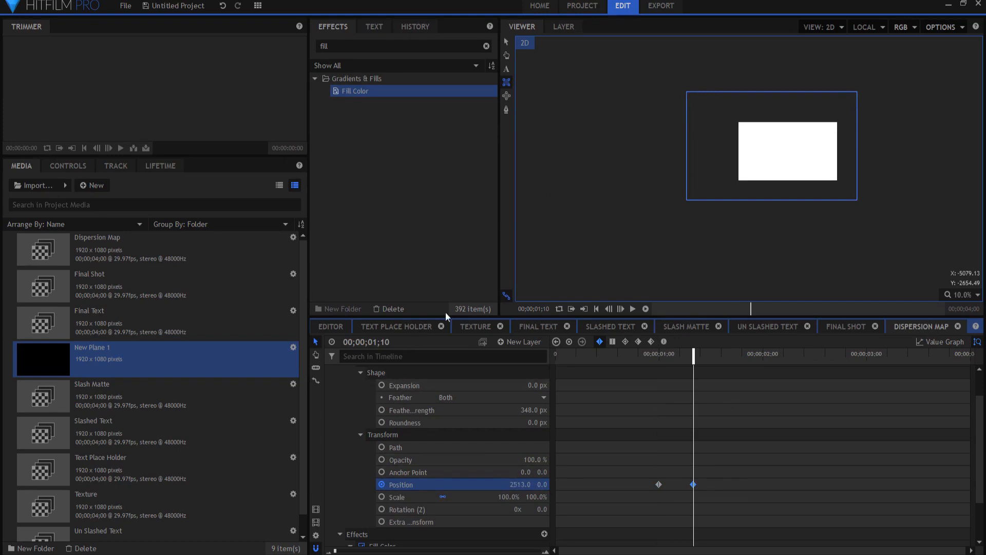
# Add the Dispersion Map composite to Final Shot beneath both text layers and hide it
pyautogui.click(846, 326)
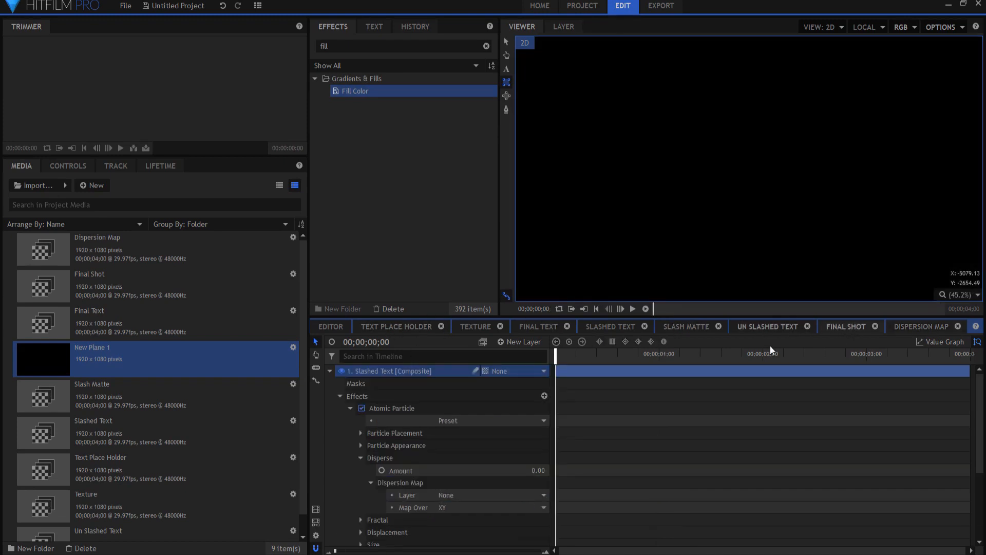
pyautogui.click(330, 370)
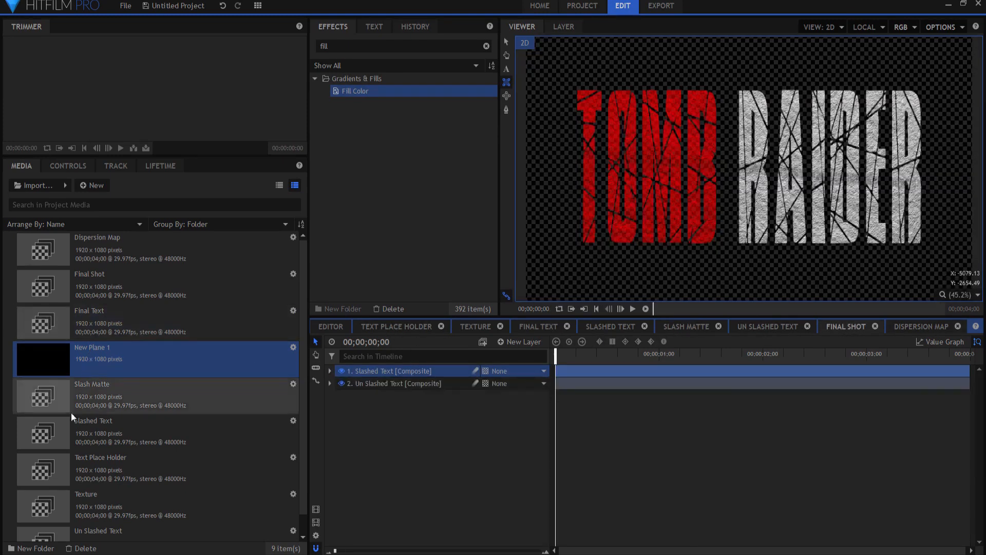
pyautogui.scroll(-1, 80, 467)
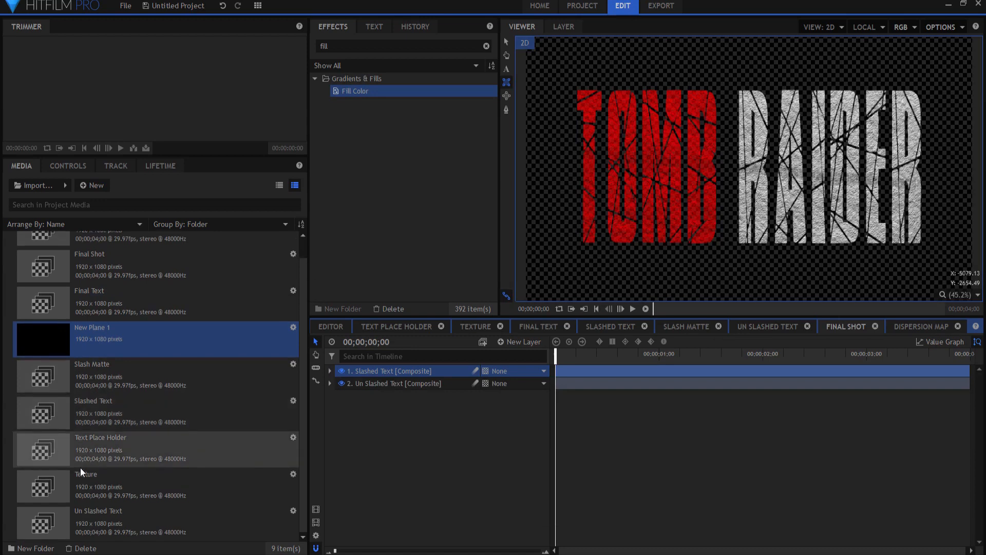
pyautogui.scroll(1, 66, 415)
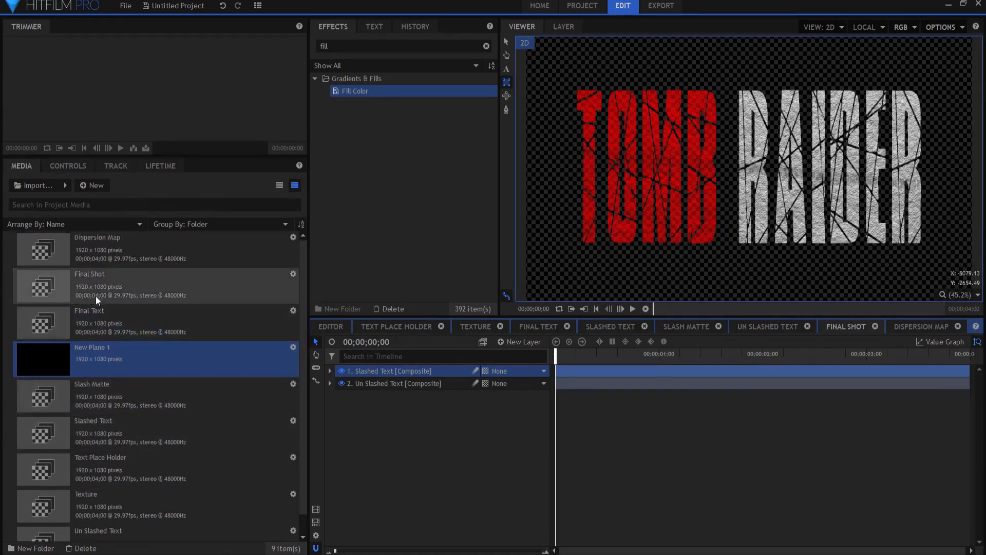
pyautogui.moveTo(68, 244); pyautogui.dragTo(352, 401)
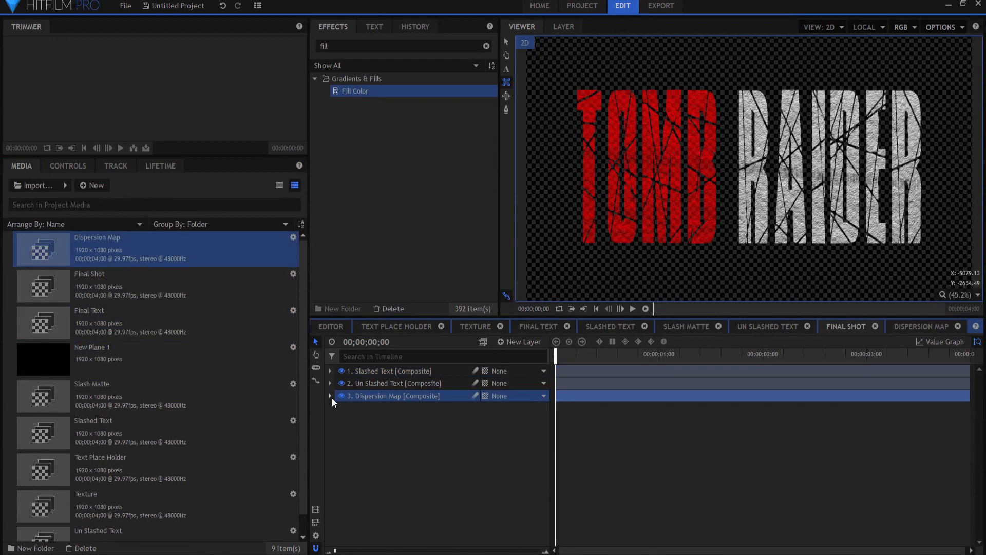
pyautogui.click(341, 396)
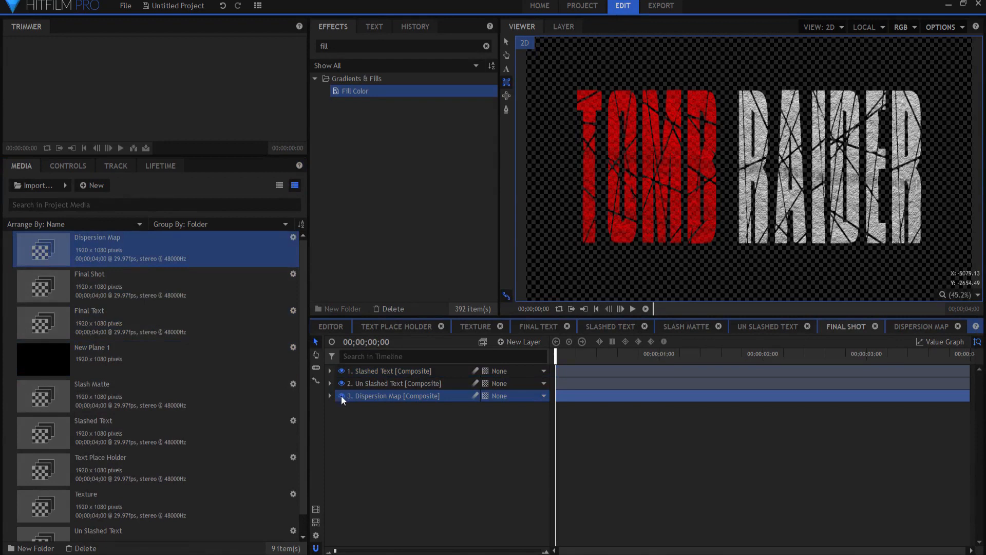
# Assign the Dispersion Map layer as the Slashed Text's Atomic Particle dispersion map and set the Disperse Amount to 50
pyautogui.click(373, 371)
pyautogui.click(329, 371)
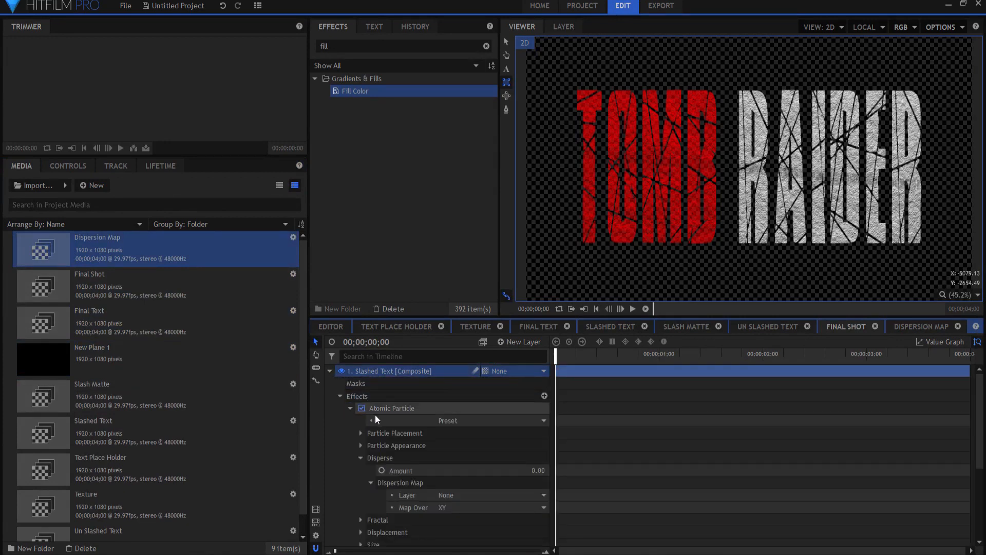
pyautogui.click(462, 495)
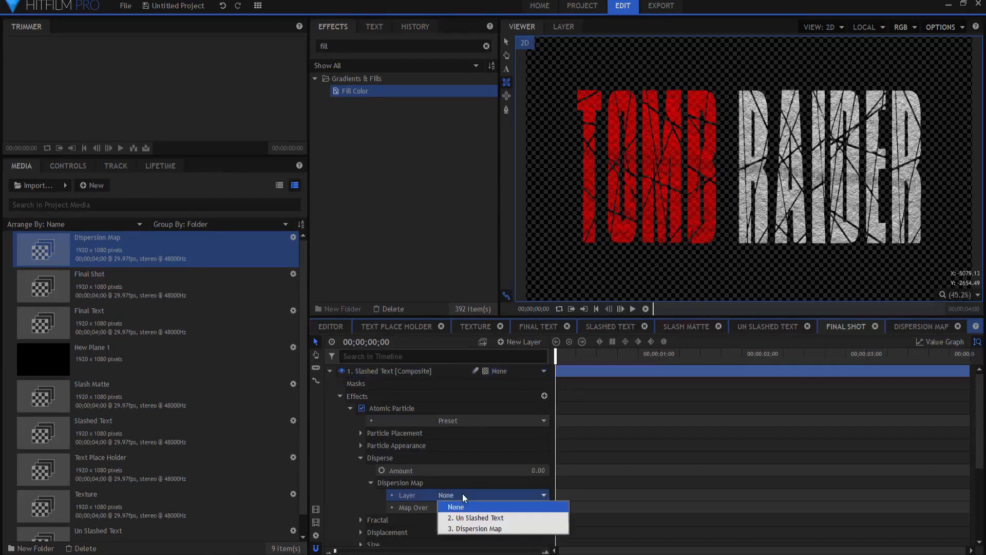
pyautogui.click(474, 528)
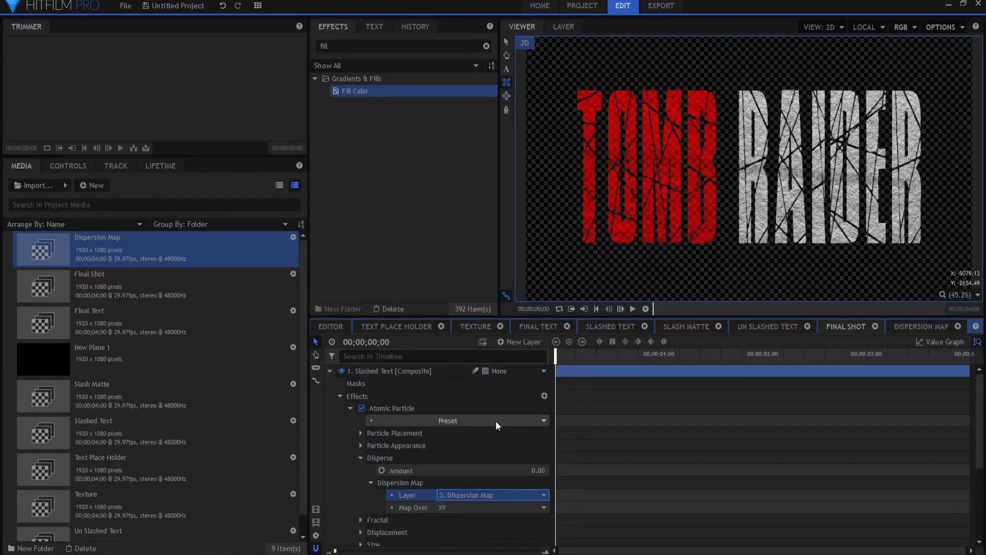
pyautogui.click(537, 470)
pyautogui.write('50')
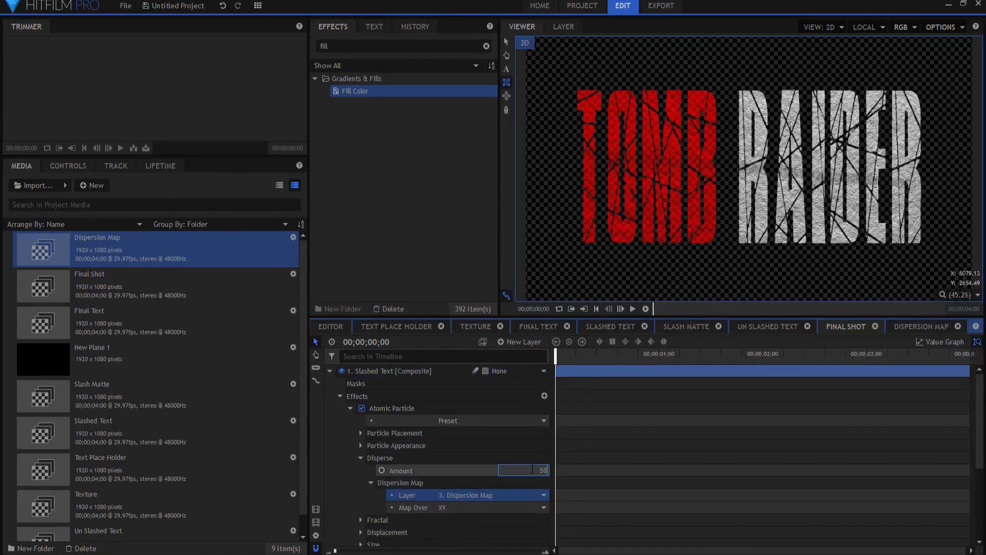
pyautogui.press('Return')
pyautogui.moveTo(559, 357); pyautogui.dragTo(732, 354)
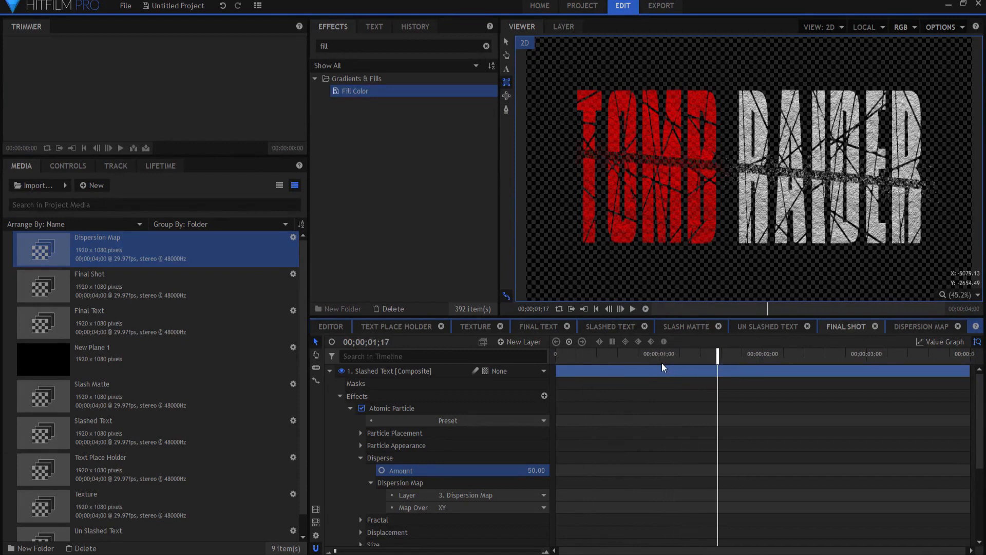
# Keyframe the Disperse Amount at 50 at 00;00;01;00 and at 80 on the last frame, 00;00;03;29
pyautogui.click(658, 355)
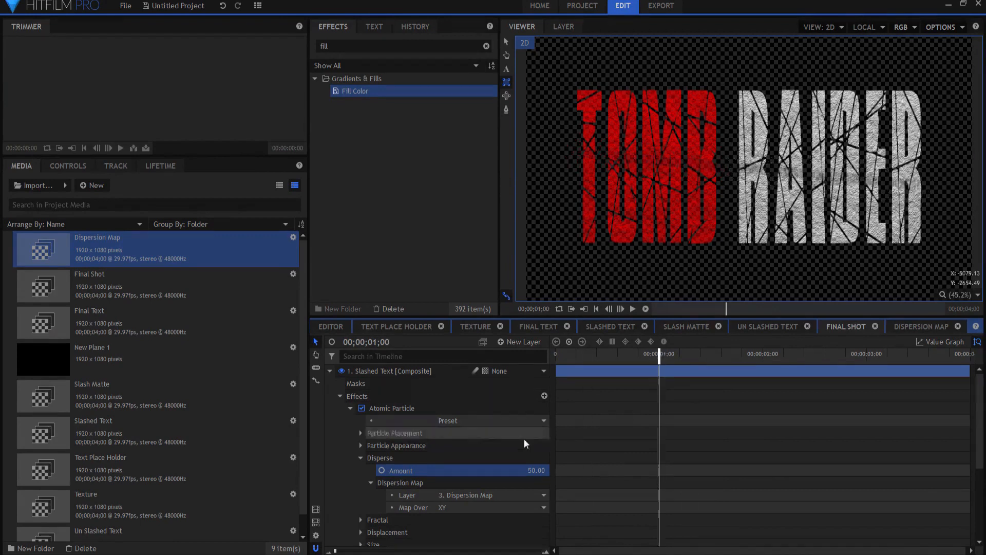
pyautogui.click(381, 471)
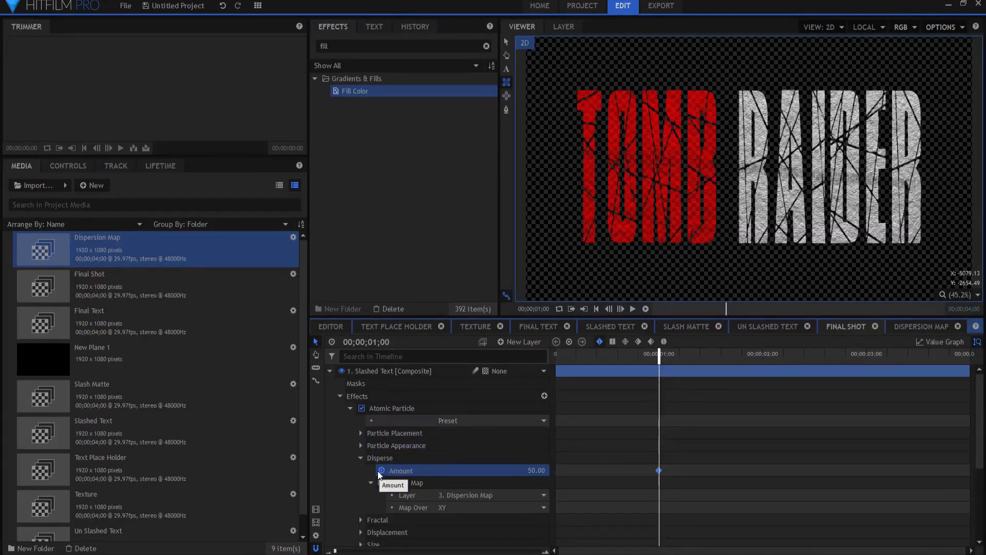
pyautogui.press('End')
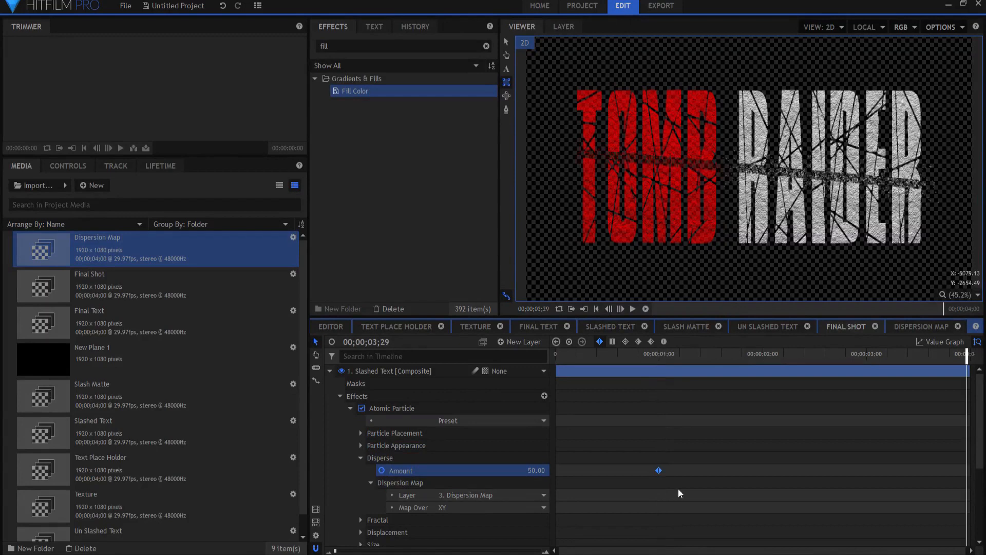
pyautogui.click(537, 470)
pyautogui.write('80')
pyautogui.press('Return')
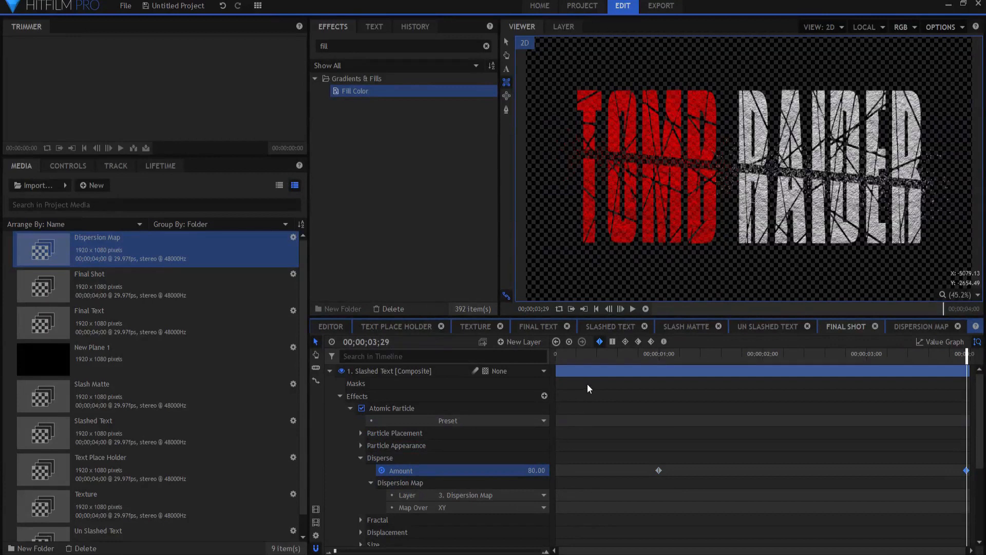
# Play the Final Shot dispersion animation from the first frame
pyautogui.click(595, 308)
pyautogui.click(330, 371)
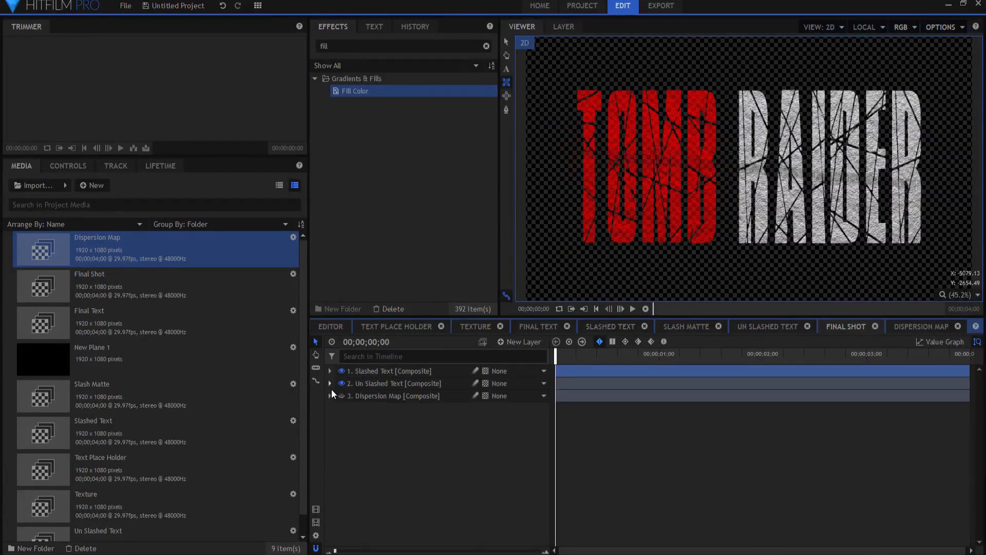
pyautogui.click(633, 308)
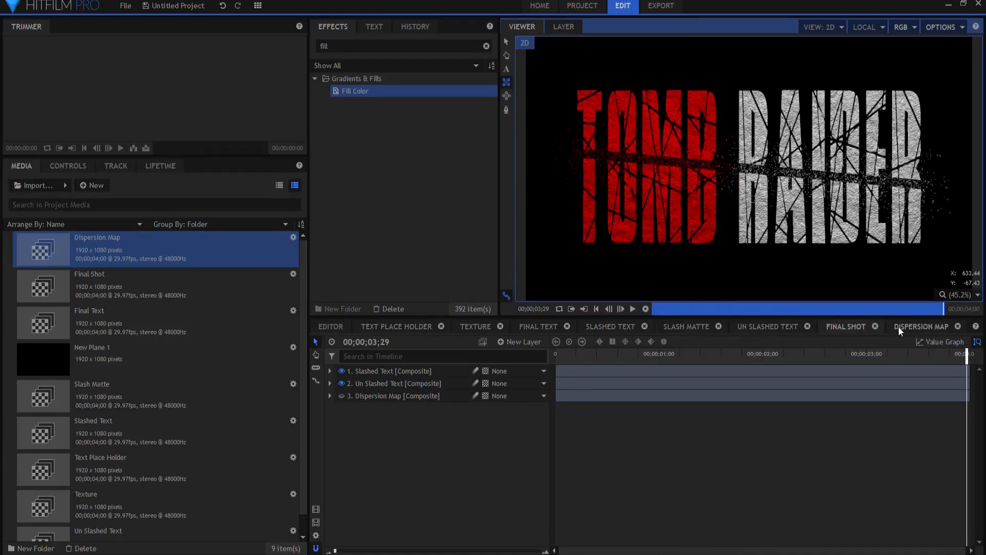
# Duplicate the plane in the Slash Matte composite and set the original plane's Rotation to -5
pyautogui.click(681, 327)
pyautogui.rightClick(365, 372)
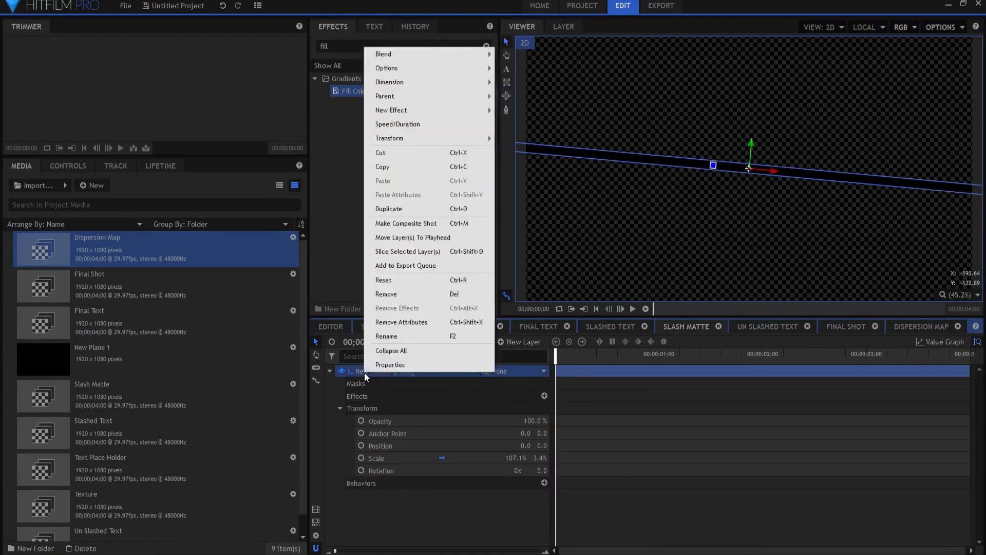
pyautogui.click(389, 209)
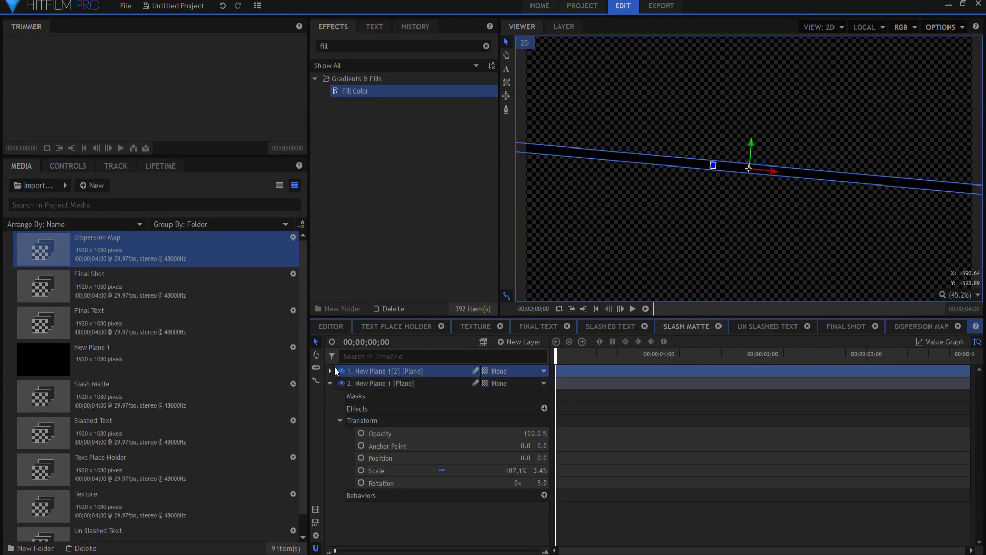
pyautogui.moveTo(541, 483); pyautogui.dragTo(543, 483)
pyautogui.click(543, 483)
pyautogui.write('-5')
pyautogui.press('Return')
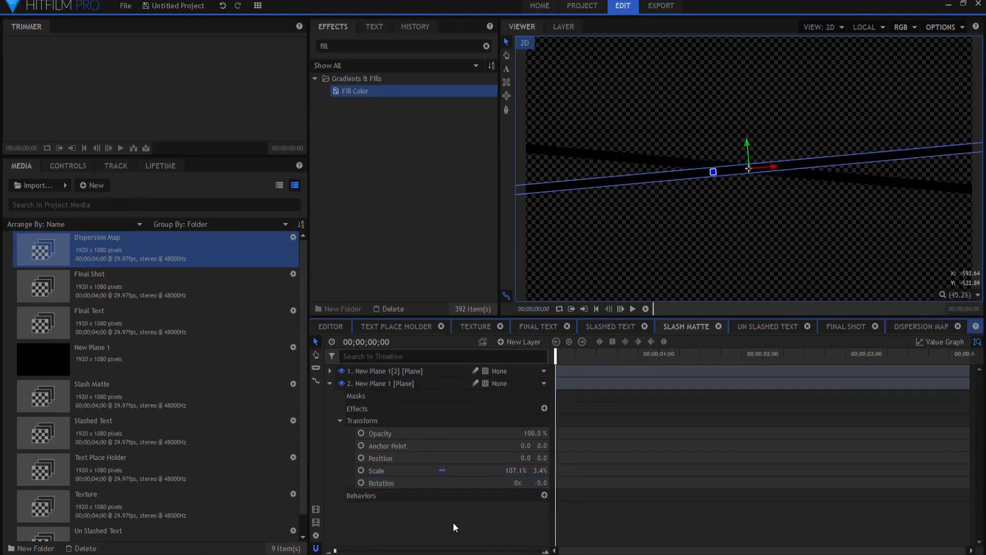
# Move the original plane down to Position about 7.9, -90.9 and check the crossed slashes in Final Shot
pyautogui.click(374, 385)
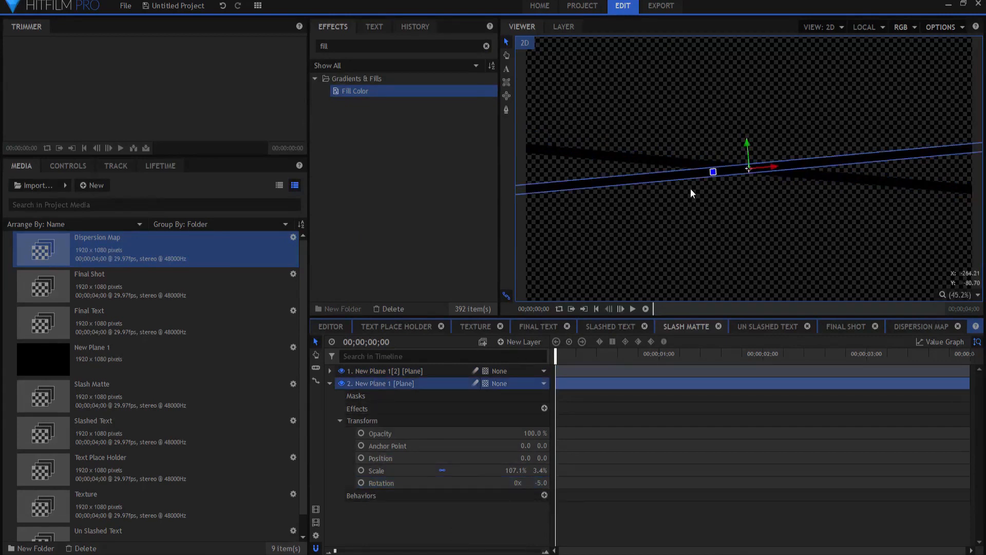
pyautogui.moveTo(749, 143); pyautogui.dragTo(751, 168)
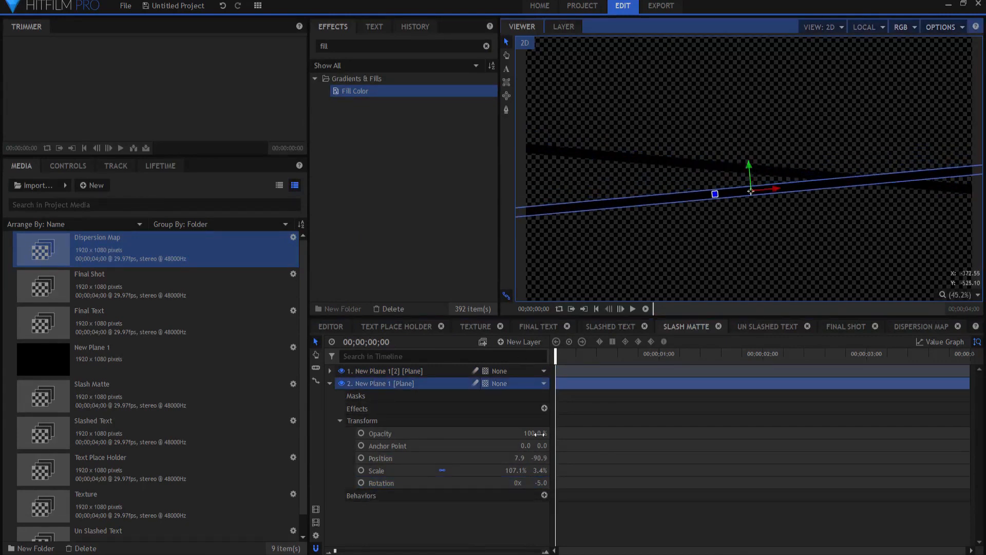
pyautogui.click(486, 531)
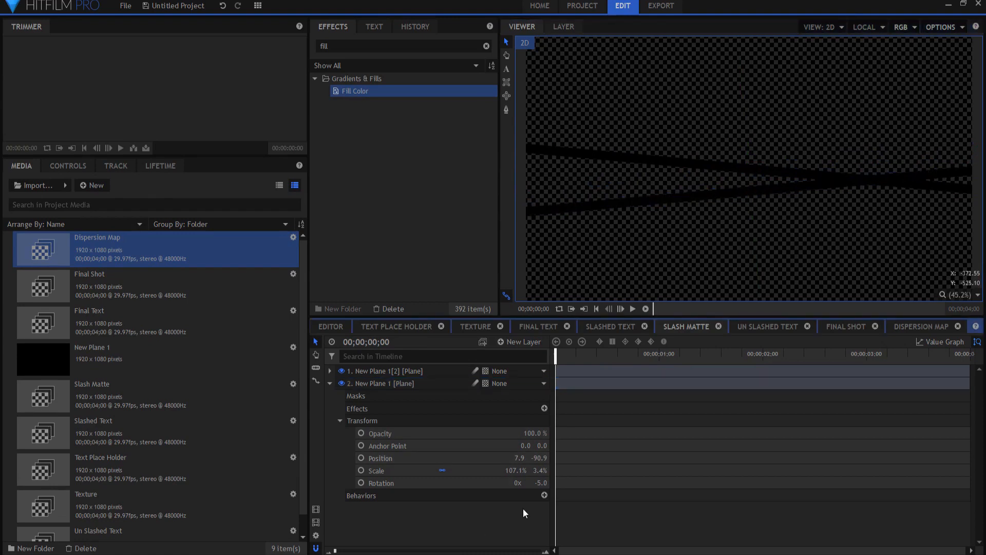
pyautogui.click(838, 329)
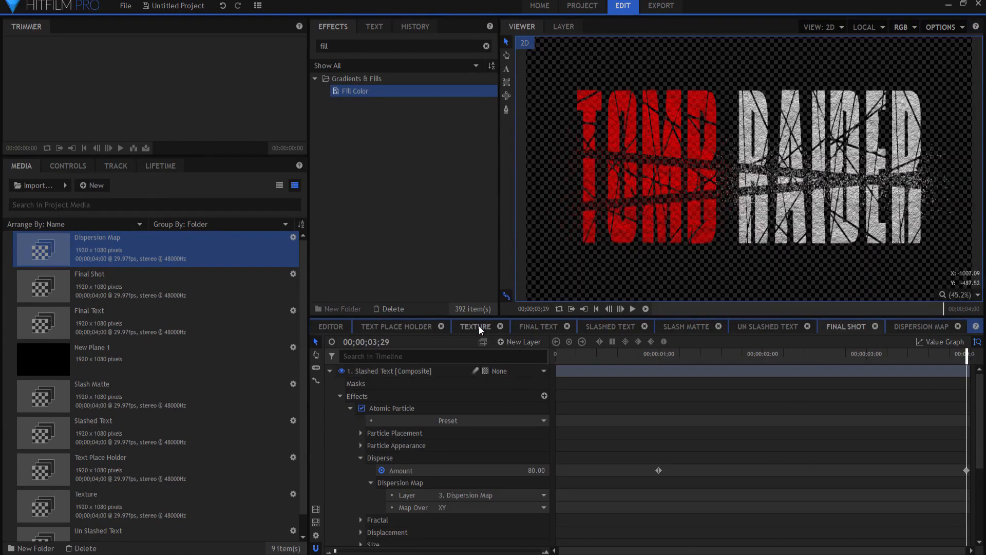
# Replace the title in the Text Place Holder composite with FILM SENSEI, keeping the two words' separate colours
pyautogui.click(401, 328)
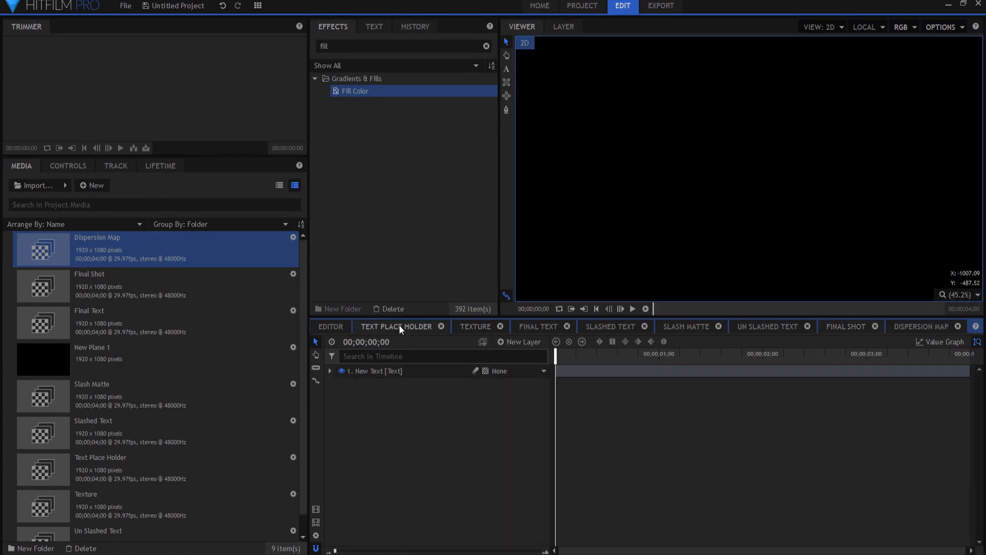
pyautogui.click(507, 69)
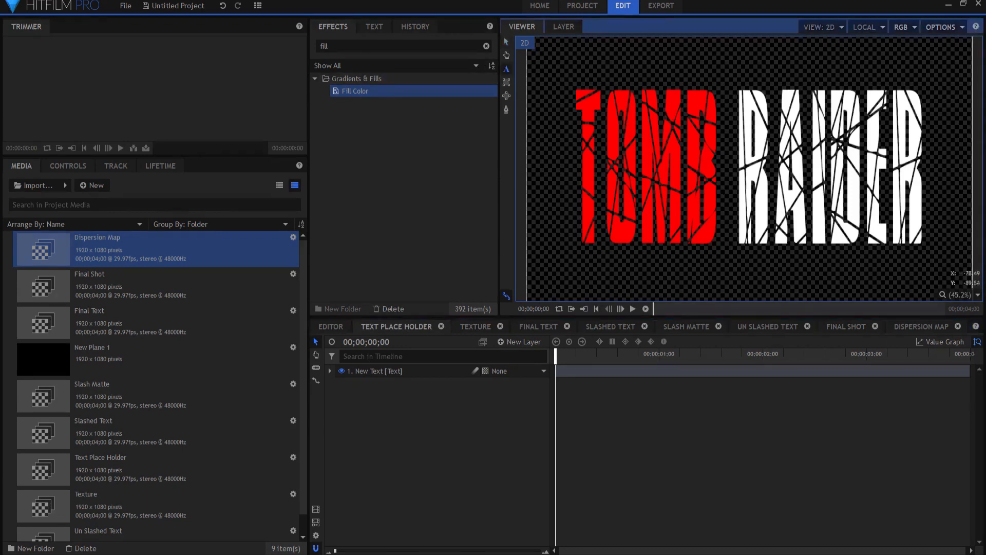
pyautogui.moveTo(717, 186); pyautogui.dragTo(584, 187)
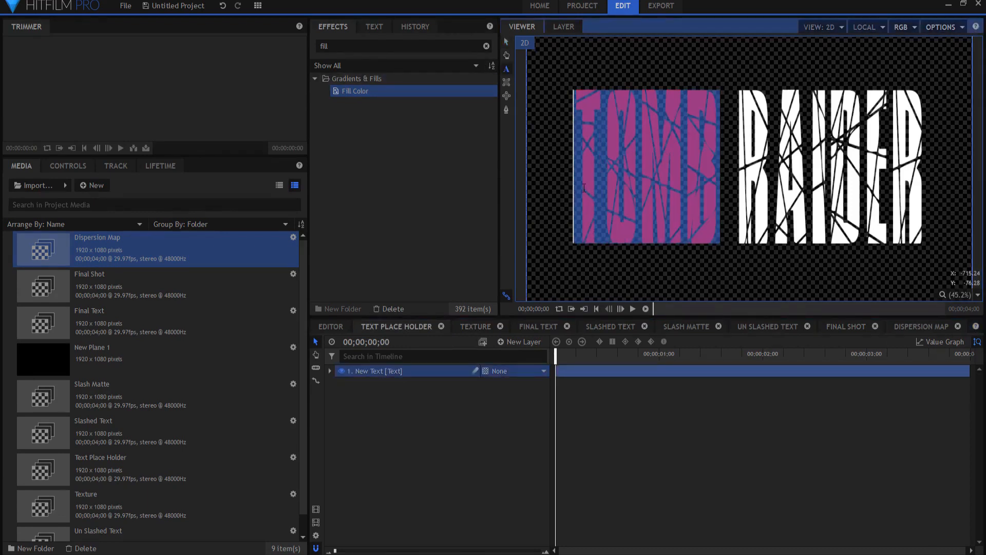
pyautogui.write('FIU')
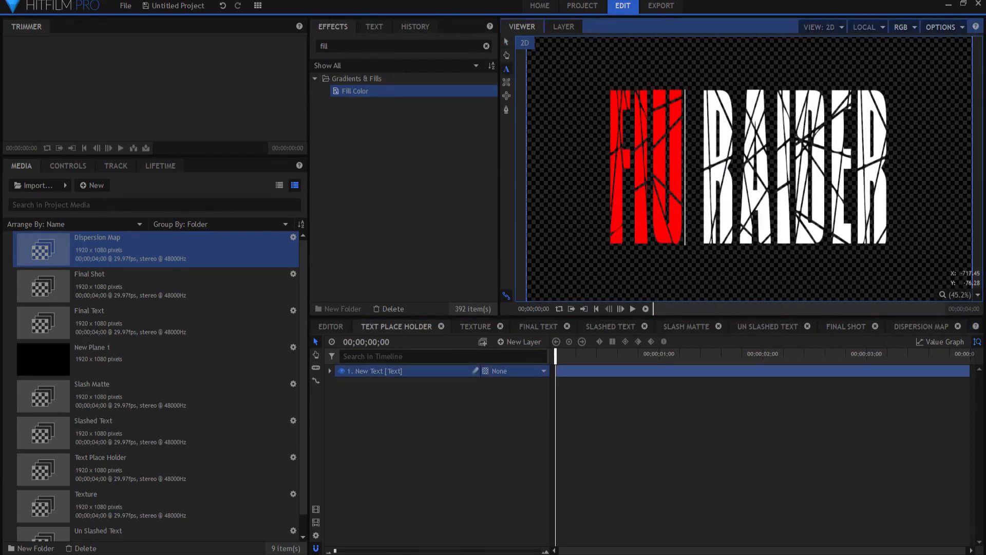
pyautogui.press('BackSpace')
pyautogui.write('LM')
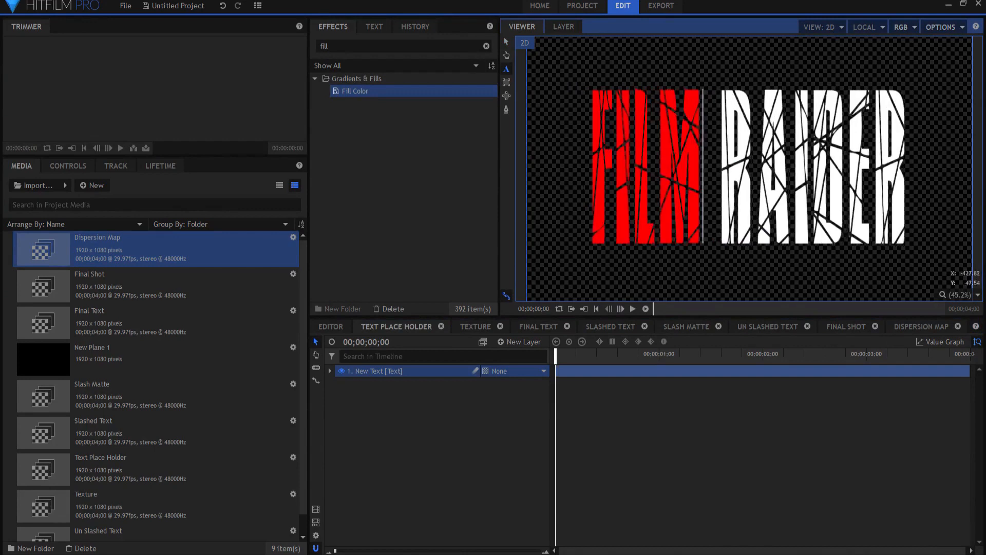
pyautogui.moveTo(721, 179); pyautogui.dragTo(908, 178)
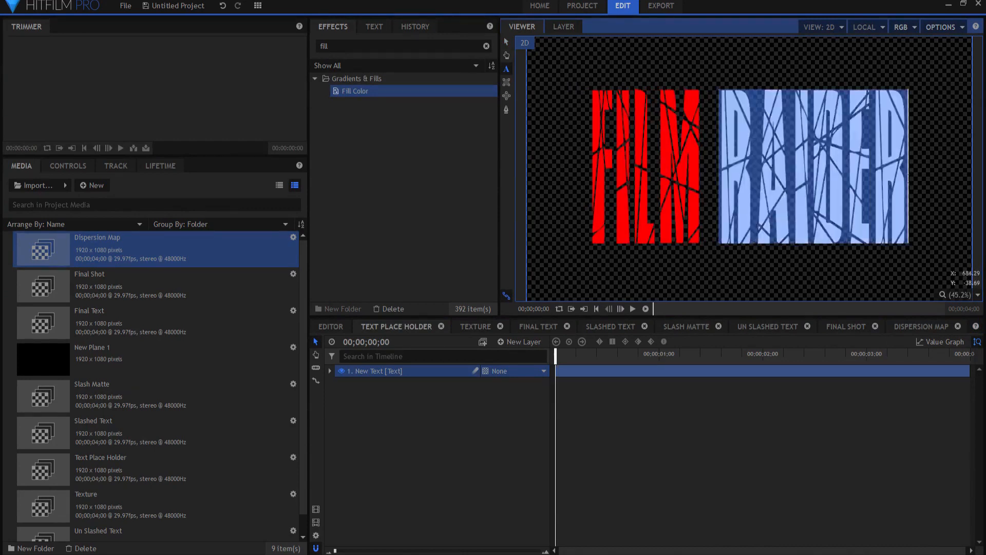
pyautogui.write('SENSEI')
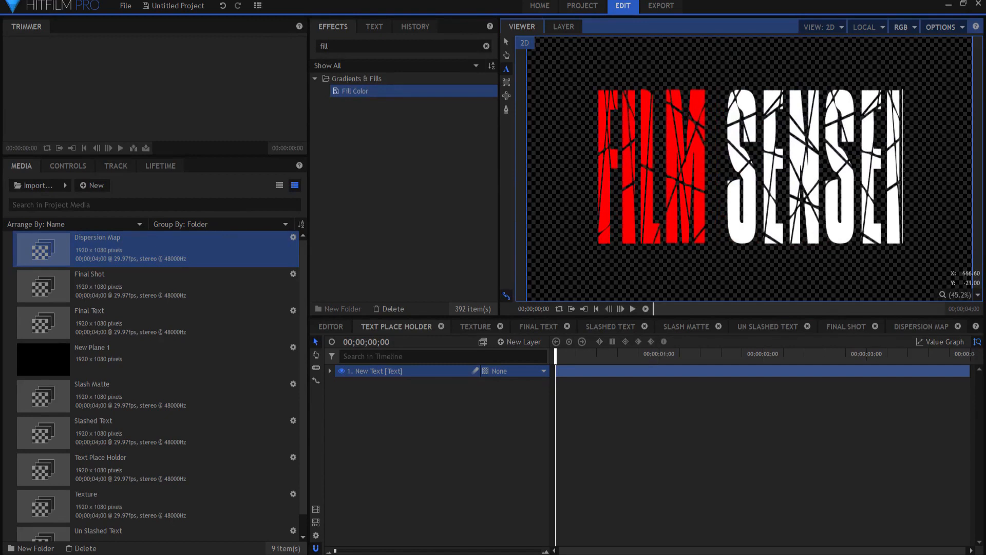
# Check the dispersion of the new title in Final Shot at several times, ending at 00;00;00;18
pyautogui.click(848, 326)
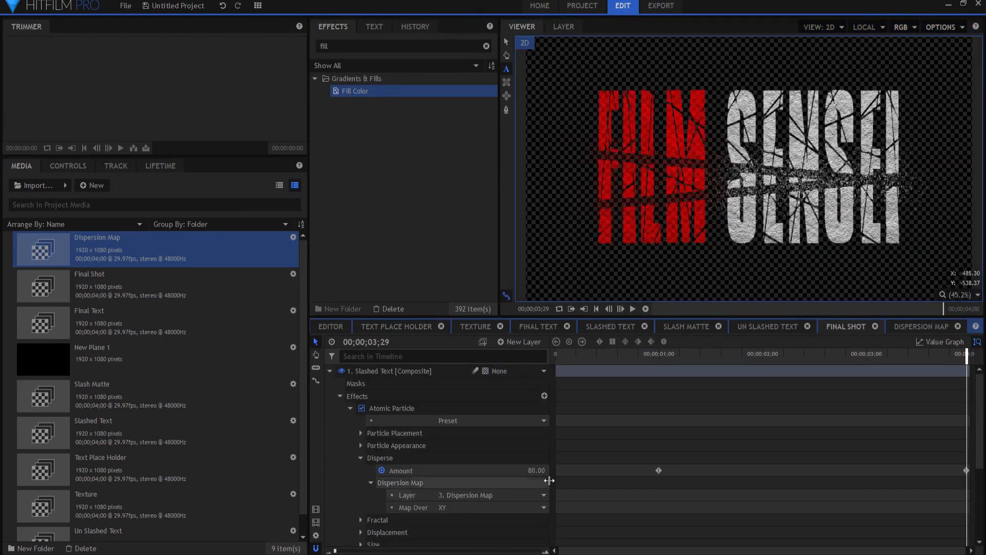
pyautogui.click(853, 354)
pyautogui.click(756, 355)
pyautogui.click(618, 355)
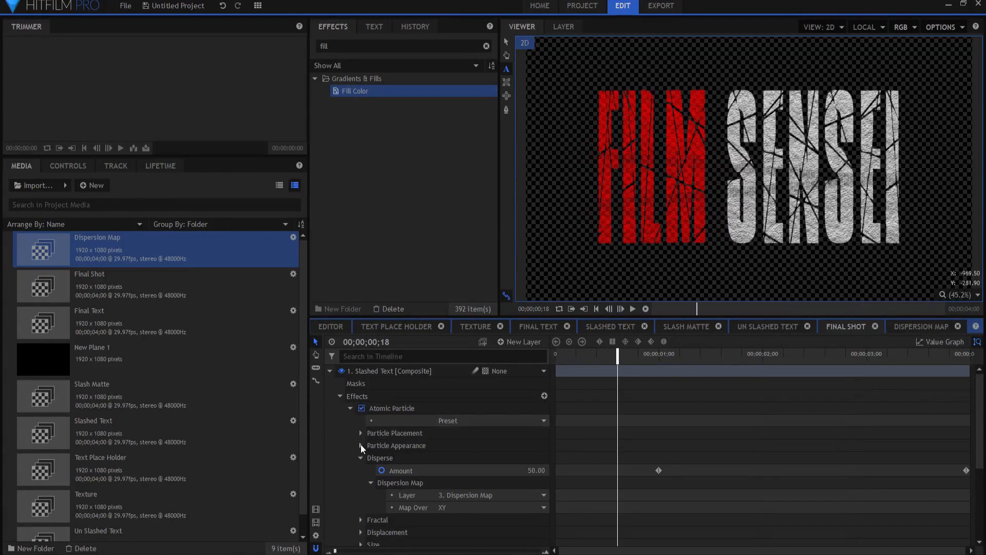
# Raise the Slashed Text's Atomic Particle Number of Particles to 1,024 in both X and Y
pyautogui.click(361, 458)
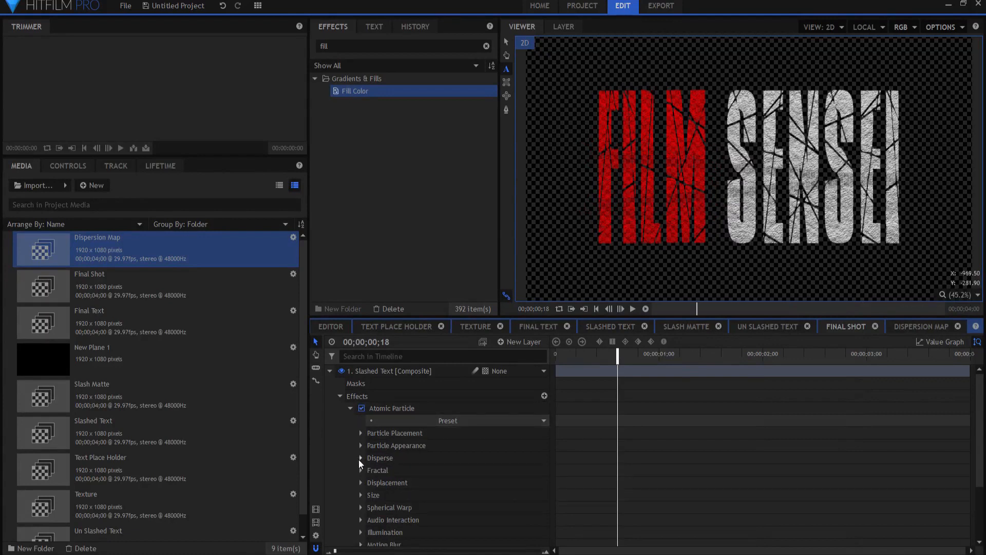
pyautogui.click(360, 433)
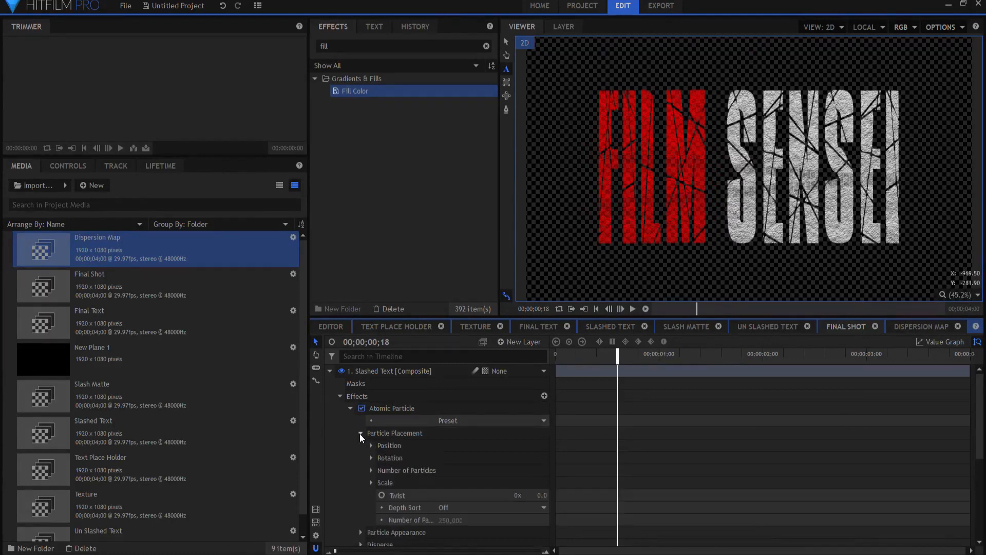
pyautogui.click(370, 470)
pyautogui.moveTo(538, 481); pyautogui.dragTo(807, 480)
pyautogui.moveTo(534, 495); pyautogui.dragTo(807, 495)
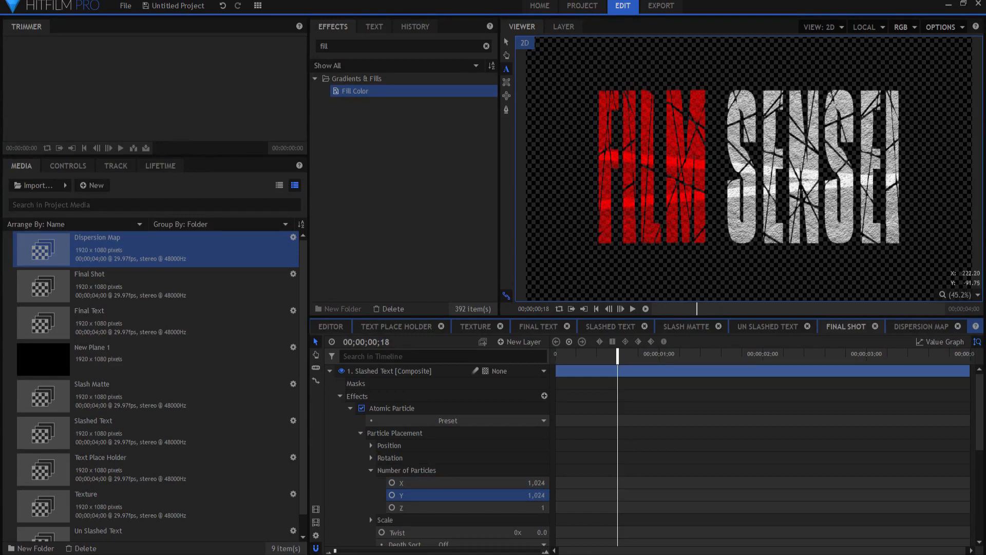
pyautogui.click(330, 370)
# Add a light layer with its required camera to Final Shot, and delete the light while keeping the camera
pyautogui.click(513, 341)
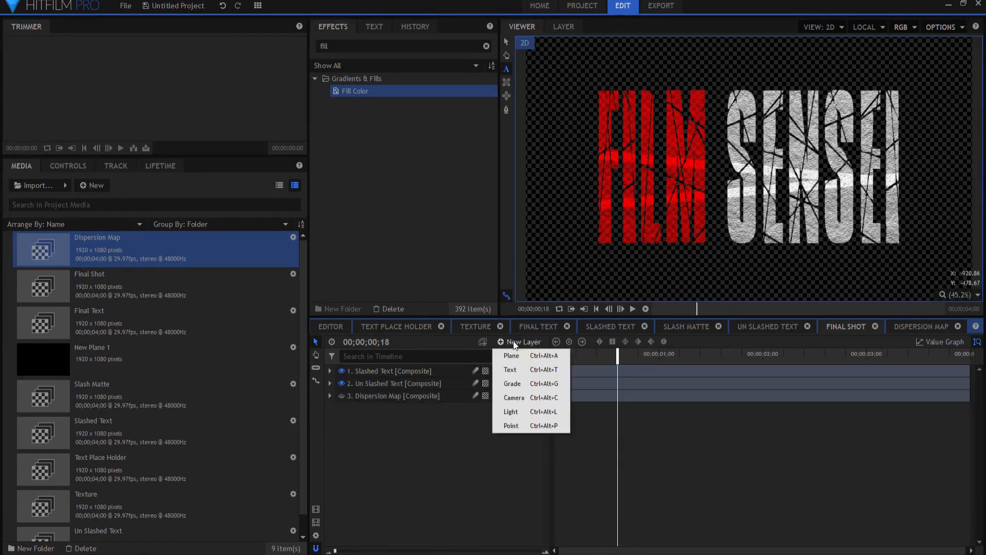
pyautogui.click(512, 412)
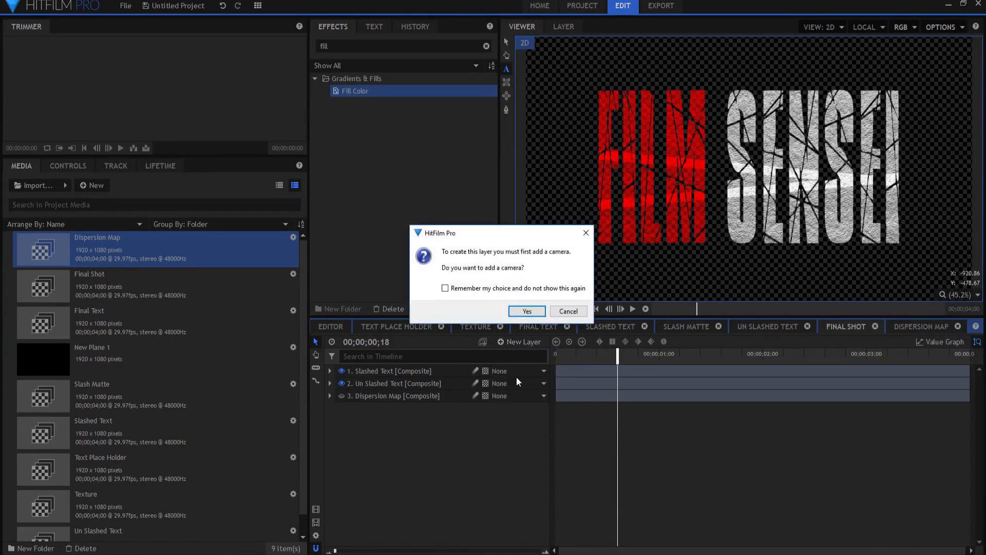
pyautogui.click(533, 314)
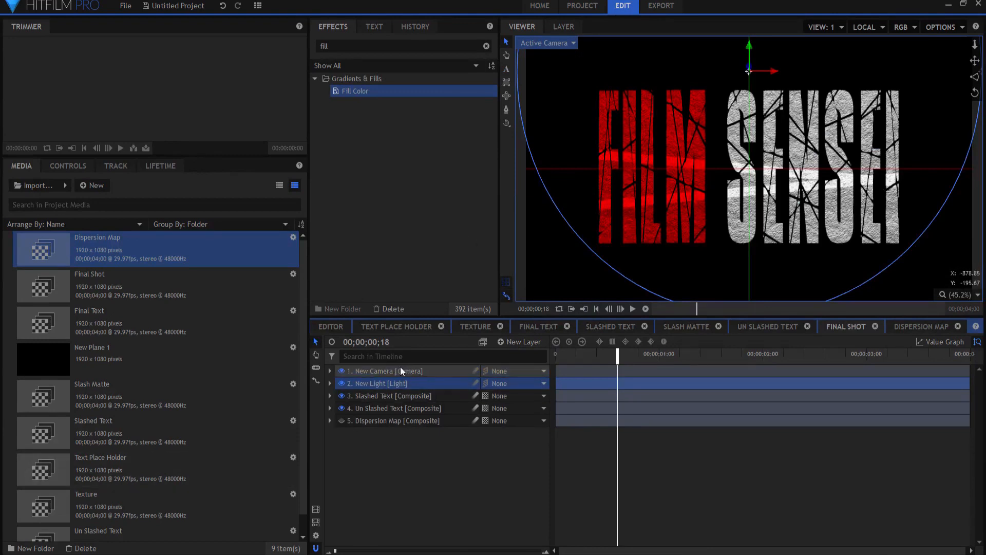
pyautogui.press('Delete')
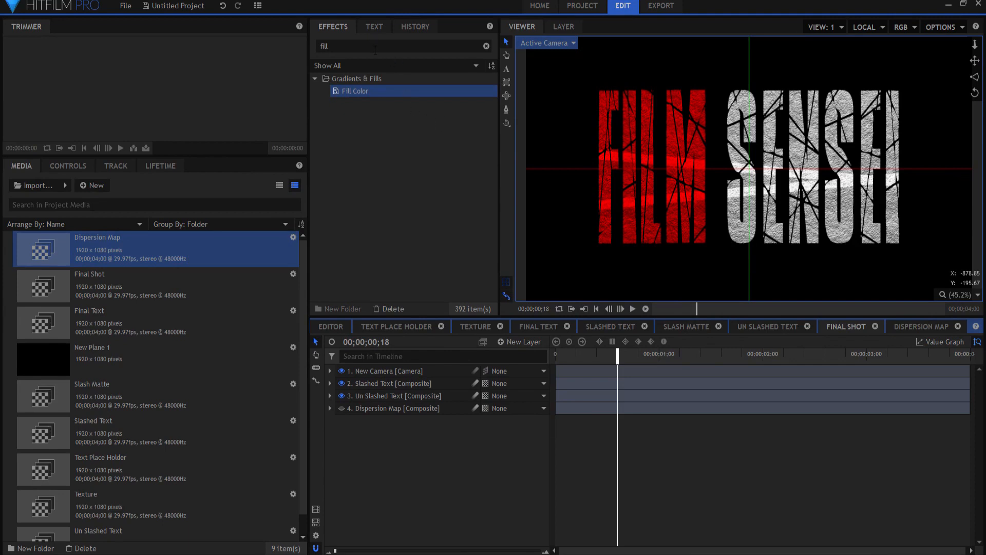
# Find the 3D Extrusion effect and apply it to the Un Slashed Text layer
pyautogui.click(355, 45)
pyautogui.write('3D')
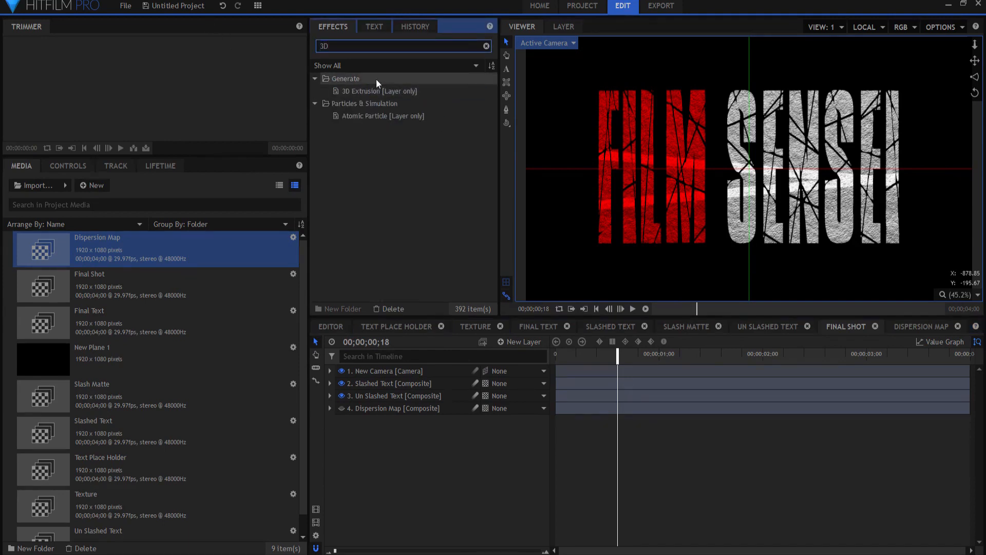
pyautogui.moveTo(363, 92); pyautogui.dragTo(388, 397)
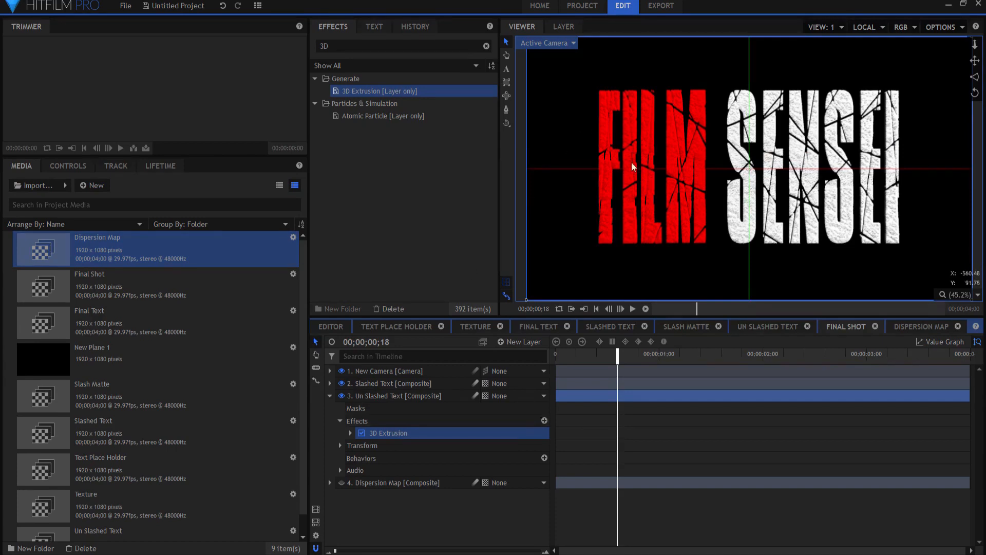
# Set the Un Slashed Text's 3D Extrusion Depth to 10 and play the Final Shot animation
pyautogui.click(350, 433)
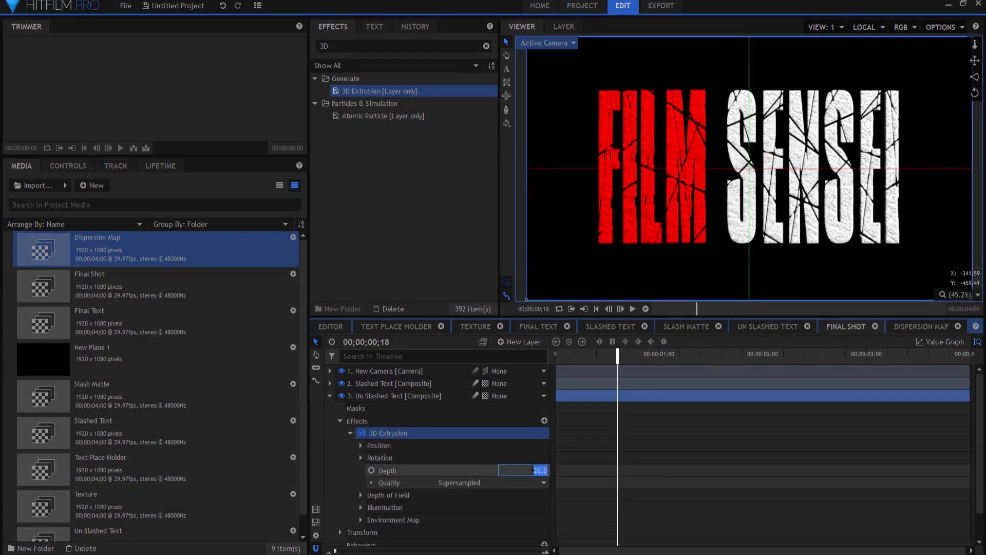
pyautogui.click(532, 467)
pyautogui.click(543, 482)
pyautogui.click(542, 467)
pyautogui.write('10')
pyautogui.press('Return')
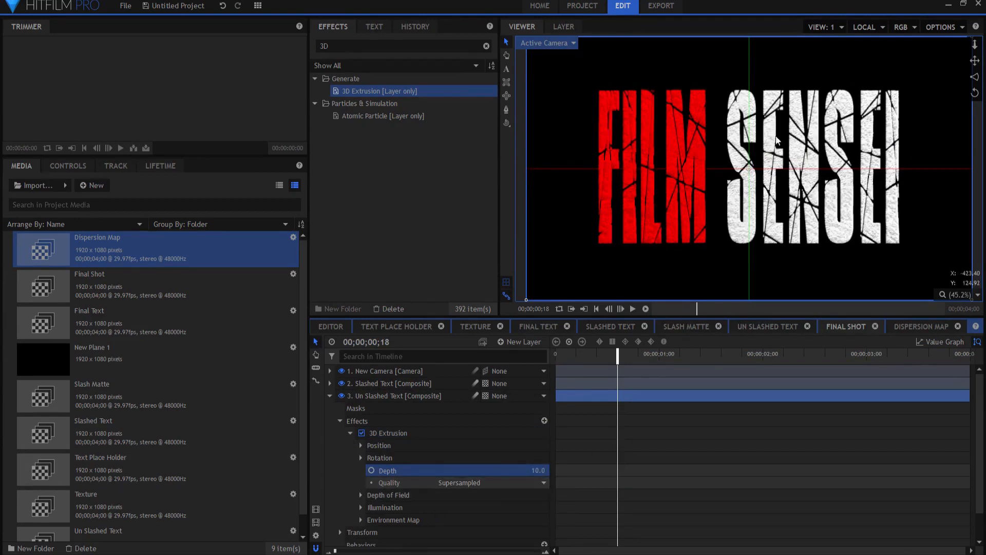
pyautogui.click(330, 395)
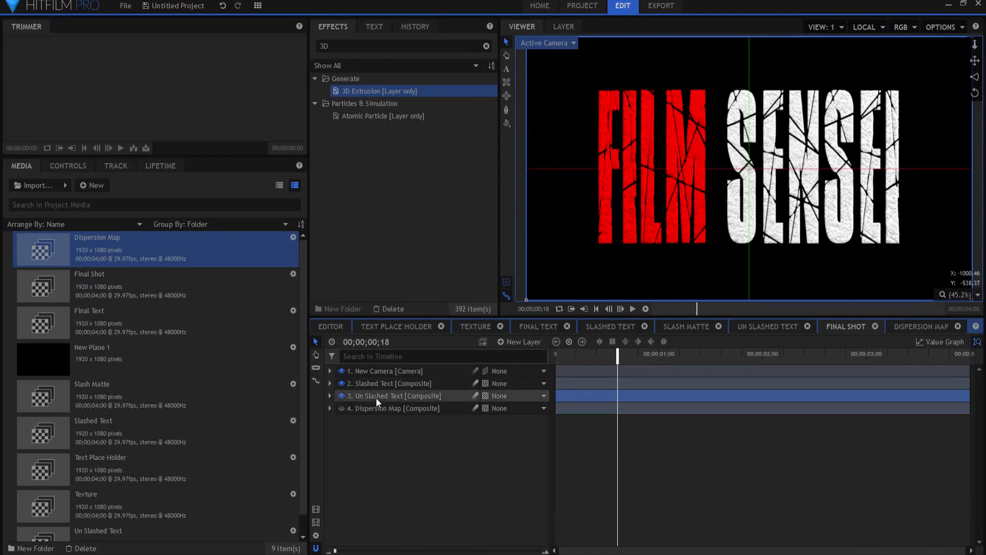
pyautogui.click(633, 309)
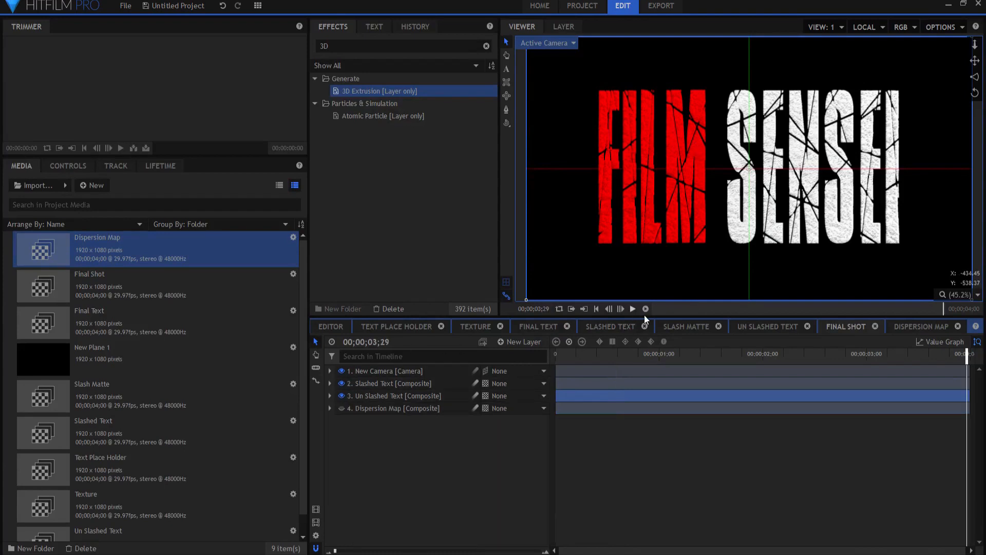